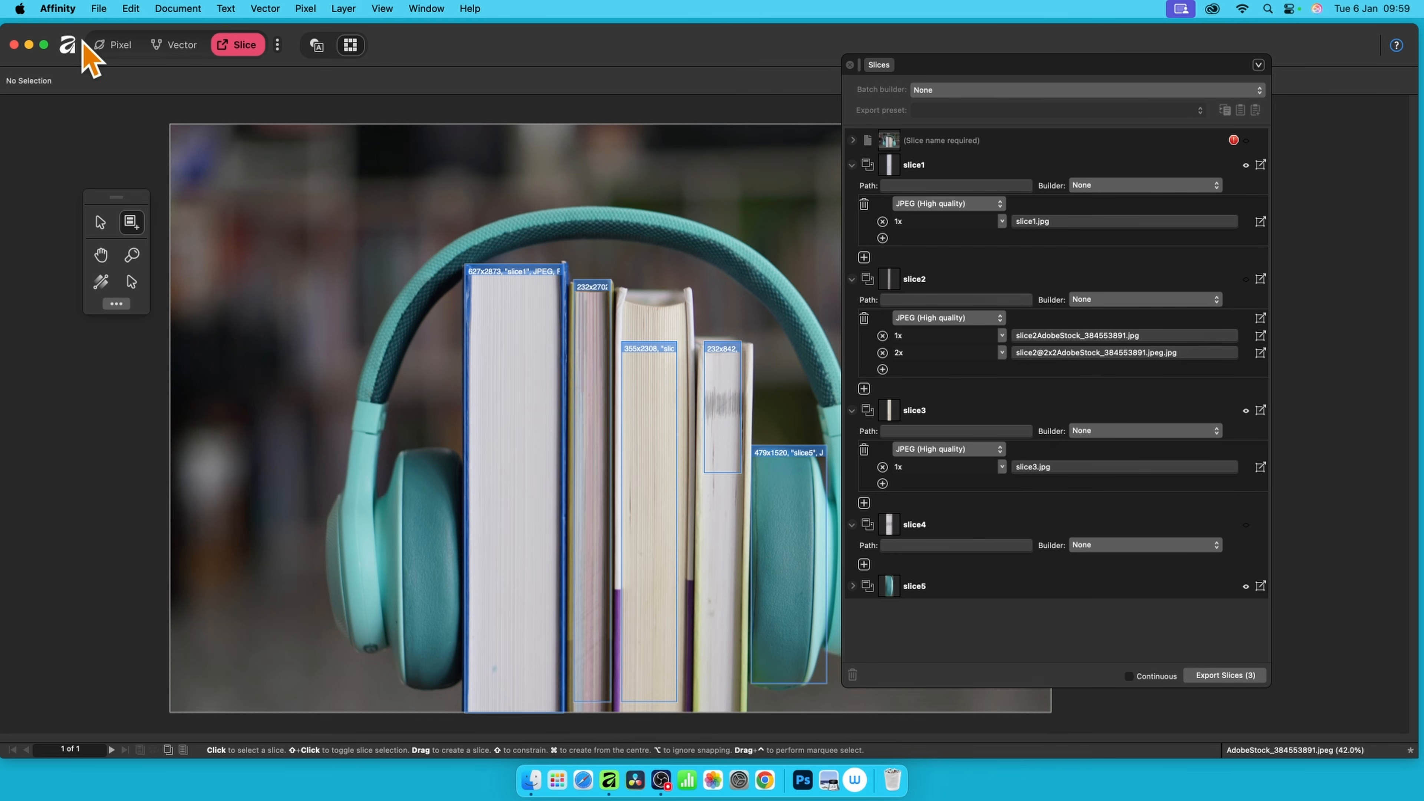
# Step: Check that the Slice studio is enabled in the studio list and return to that studio
pyautogui.click(278, 45)
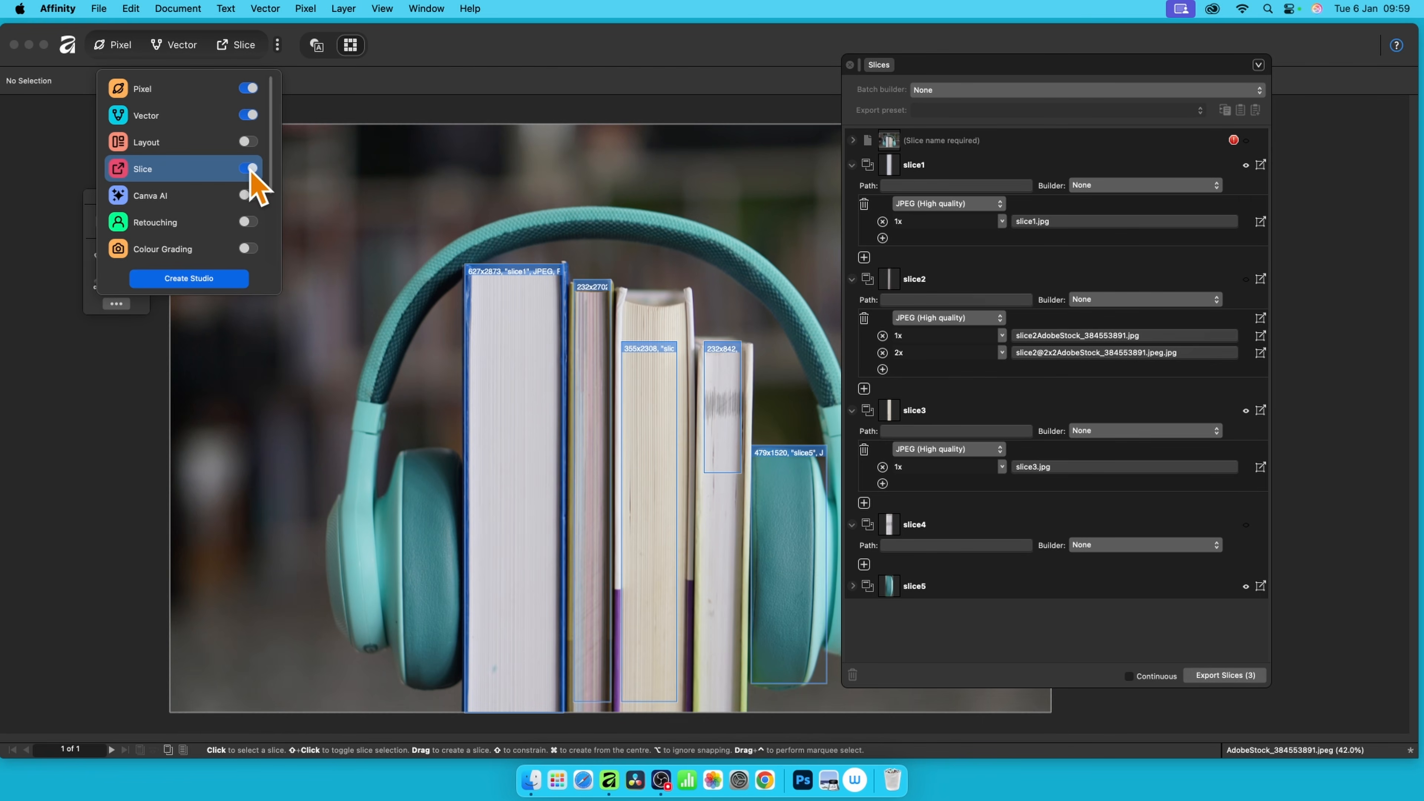
pyautogui.click(248, 46)
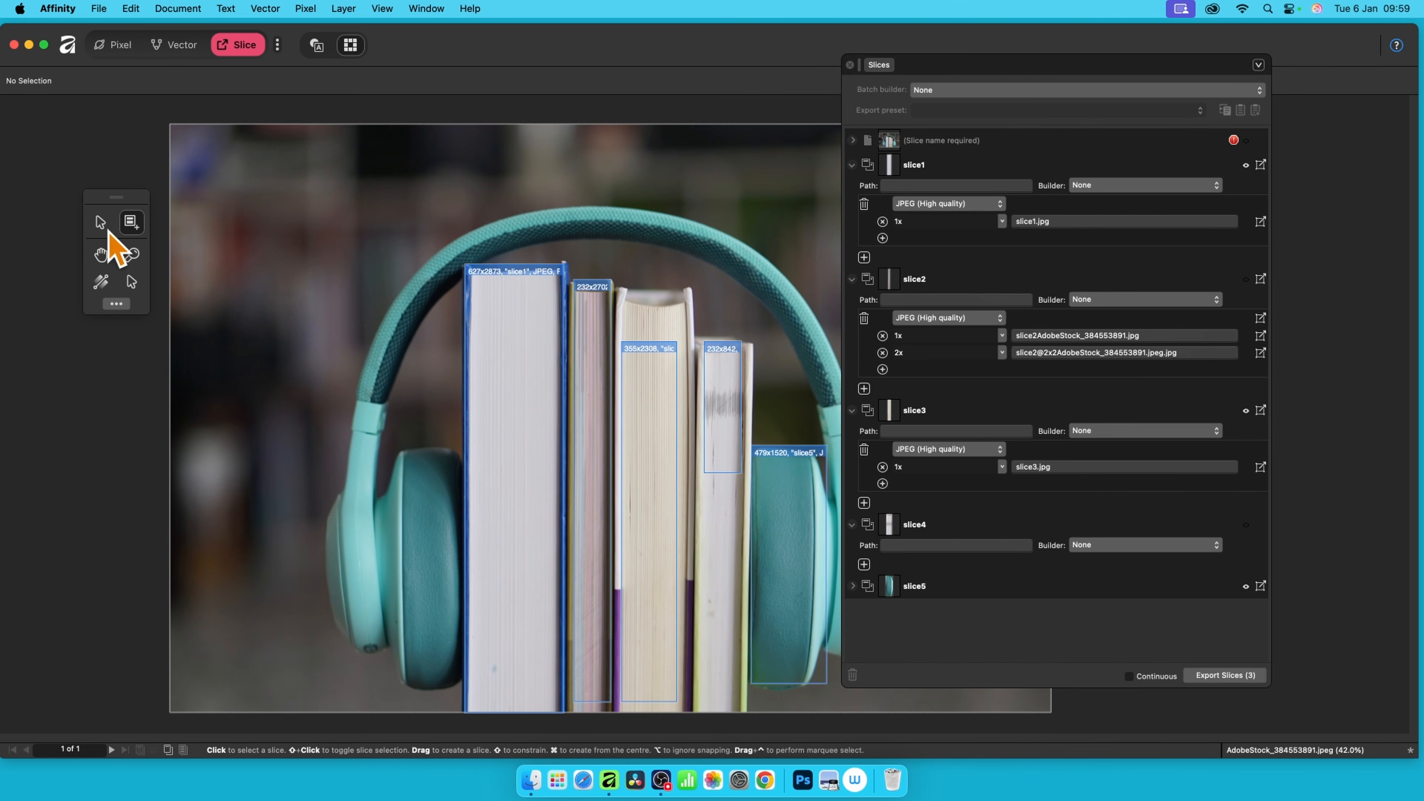
# Step: Collapse the export settings of slice1, slice2, slice3 and slice4 in the slice list
pyautogui.click(852, 165)
pyautogui.click(852, 190)
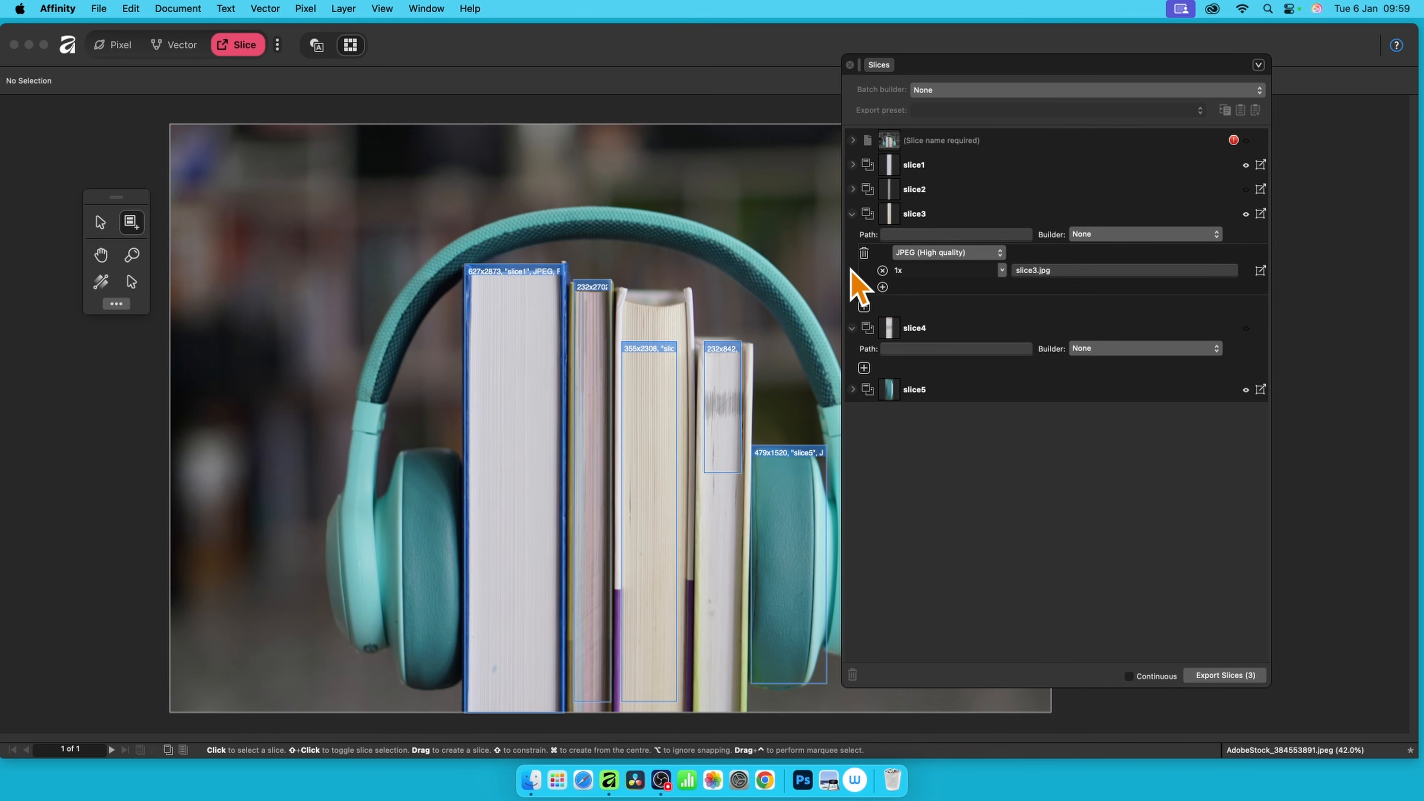
pyautogui.click(853, 213)
pyautogui.click(852, 238)
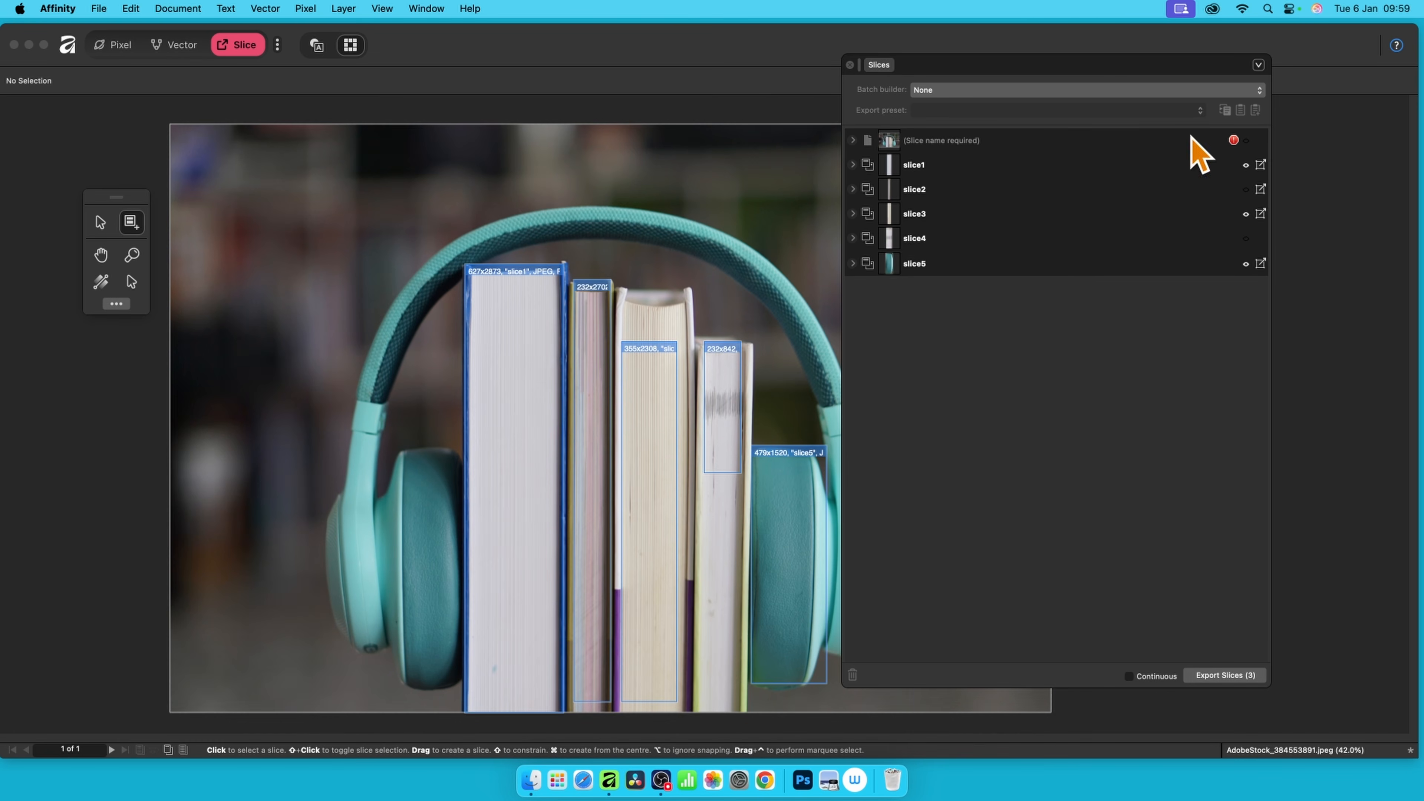
# Step: Delete slice1 through slice5, leaving only the whole-image entry in the slice list
pyautogui.click(954, 167)
pyautogui.press('Delete')
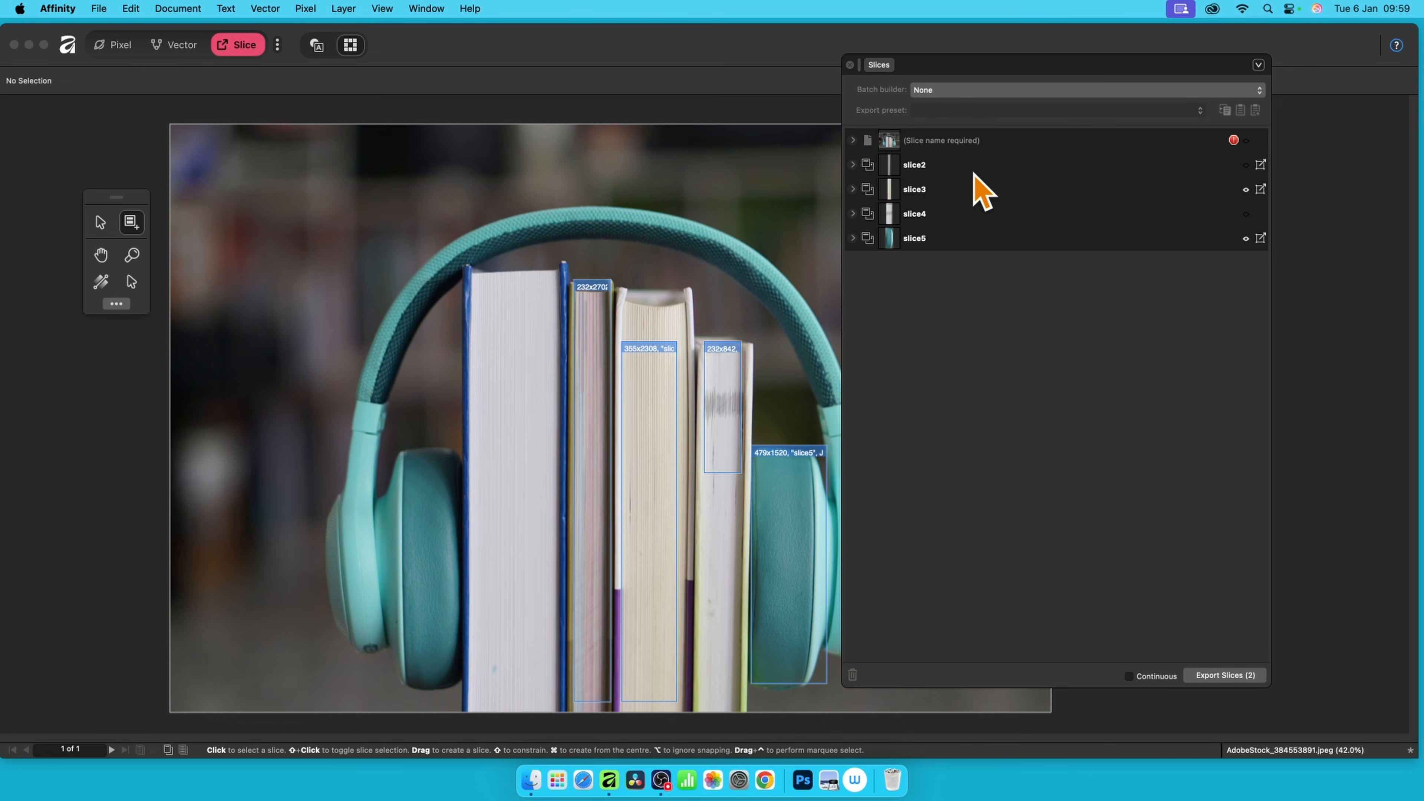
pyautogui.click(965, 167)
pyautogui.press('Delete')
pyautogui.click(964, 166)
pyautogui.press('Delete')
pyautogui.click(966, 166)
pyautogui.press('Delete')
pyautogui.click(965, 166)
pyautogui.press('Delete')
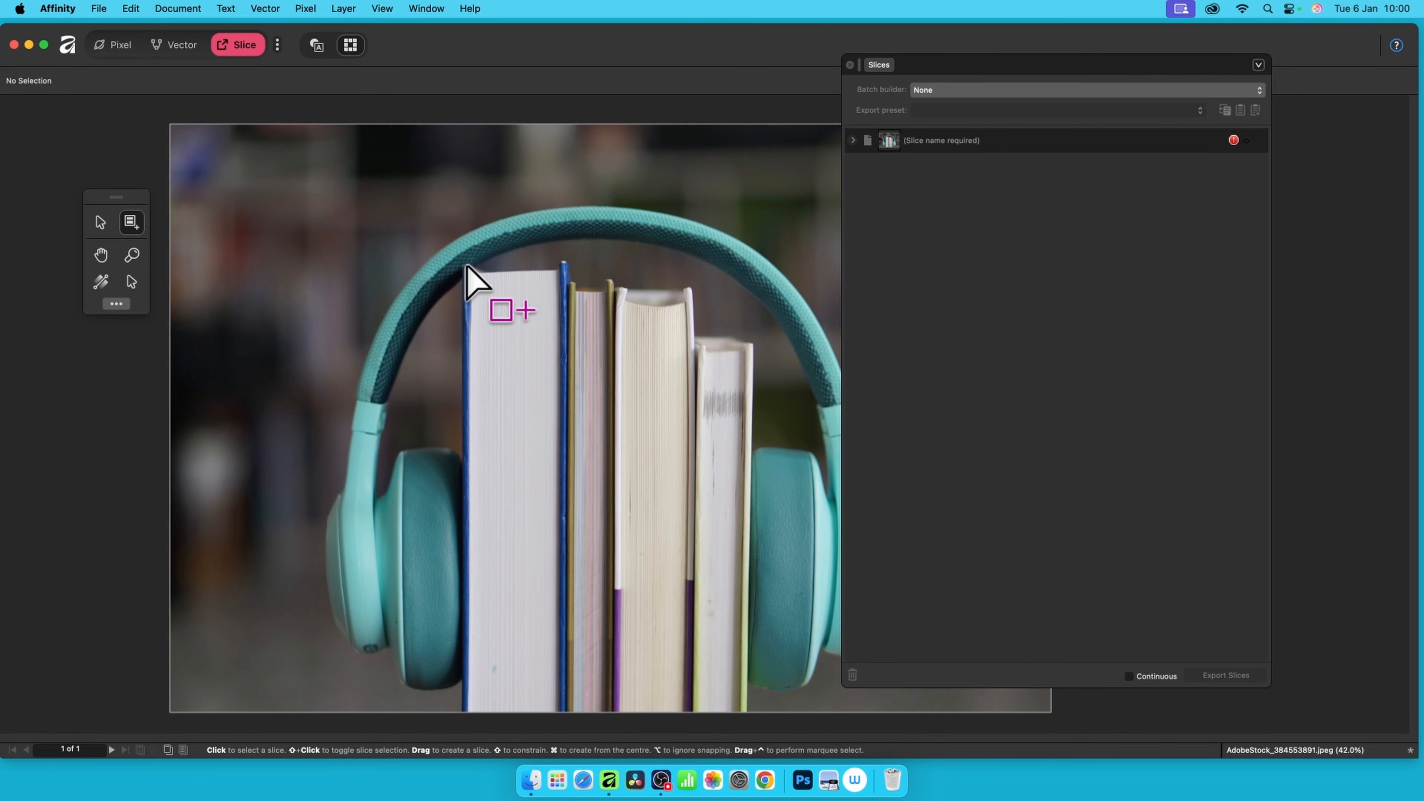
# Step: Draw a slice of about 610 × 2866 px around the tall blue book and review its export size options
pyautogui.moveTo(469, 294); pyautogui.dragTo(577, 708)
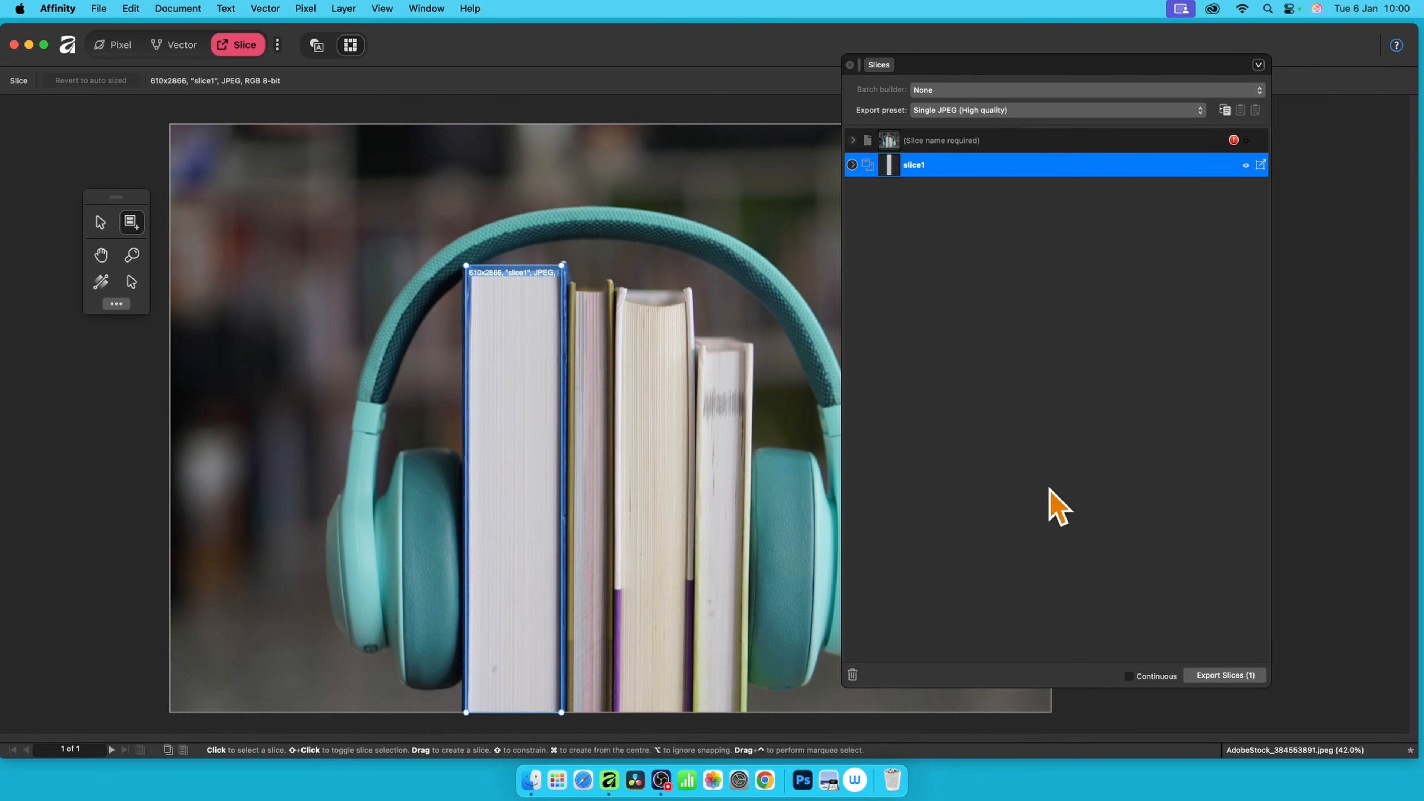
pyautogui.click(851, 164)
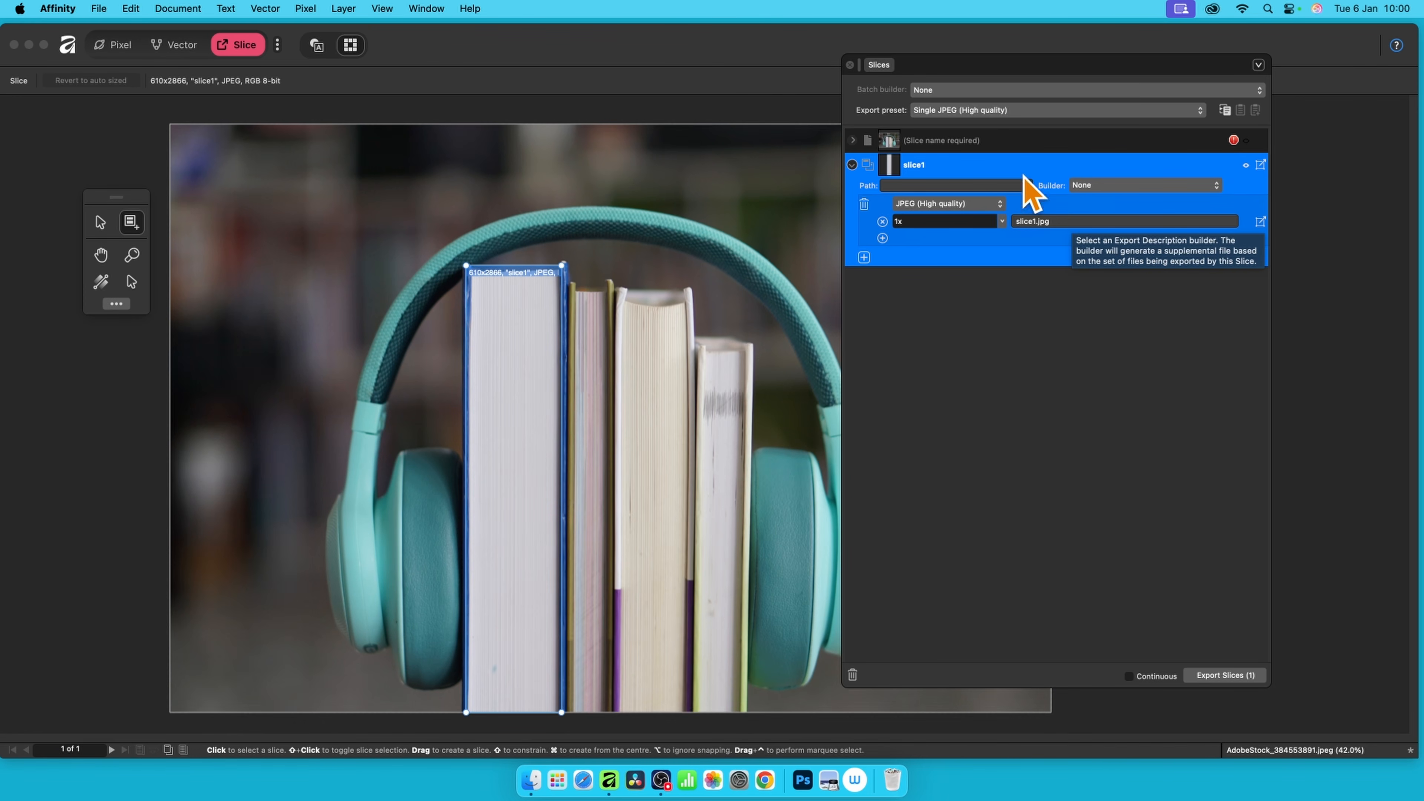
pyautogui.click(922, 221)
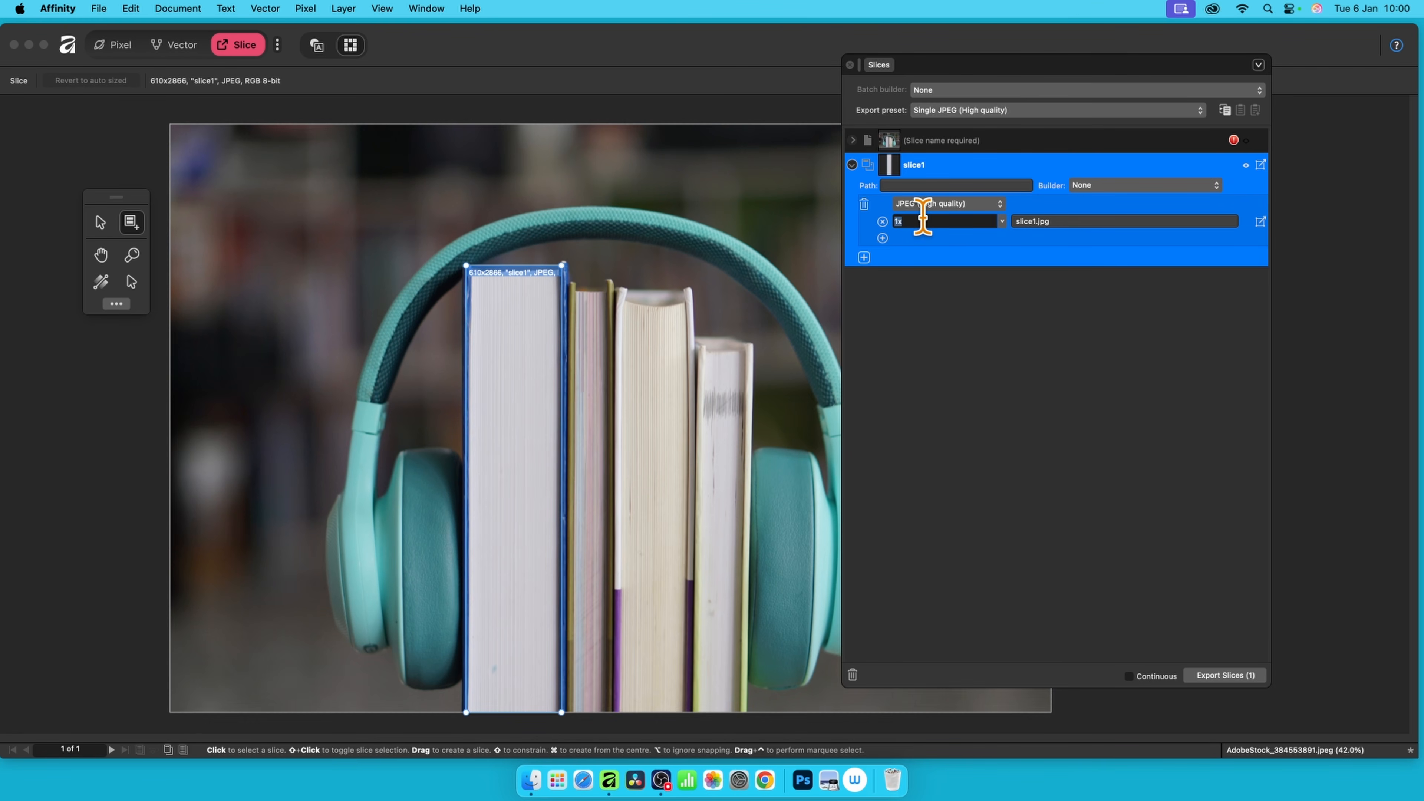
pyautogui.click(1004, 222)
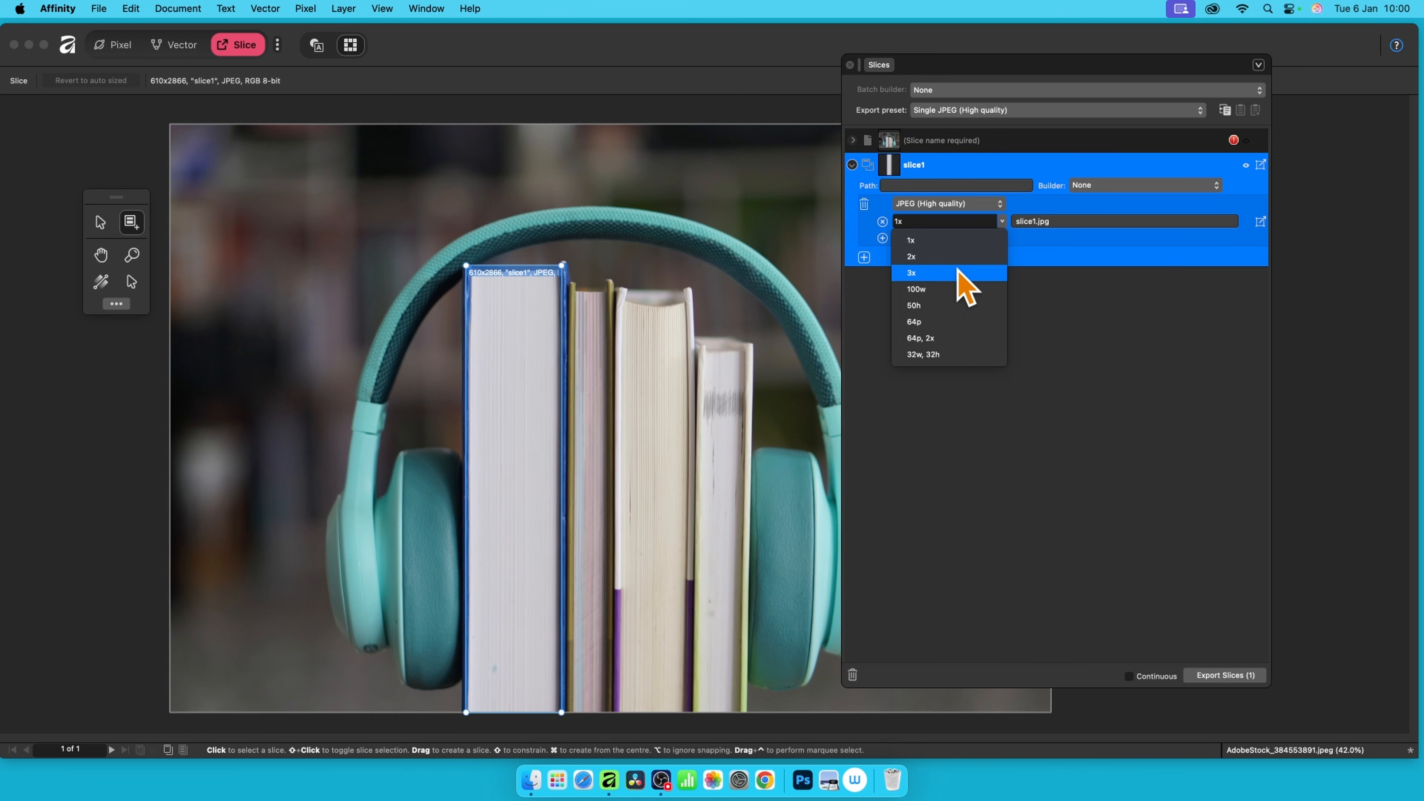
pyautogui.click(1128, 247)
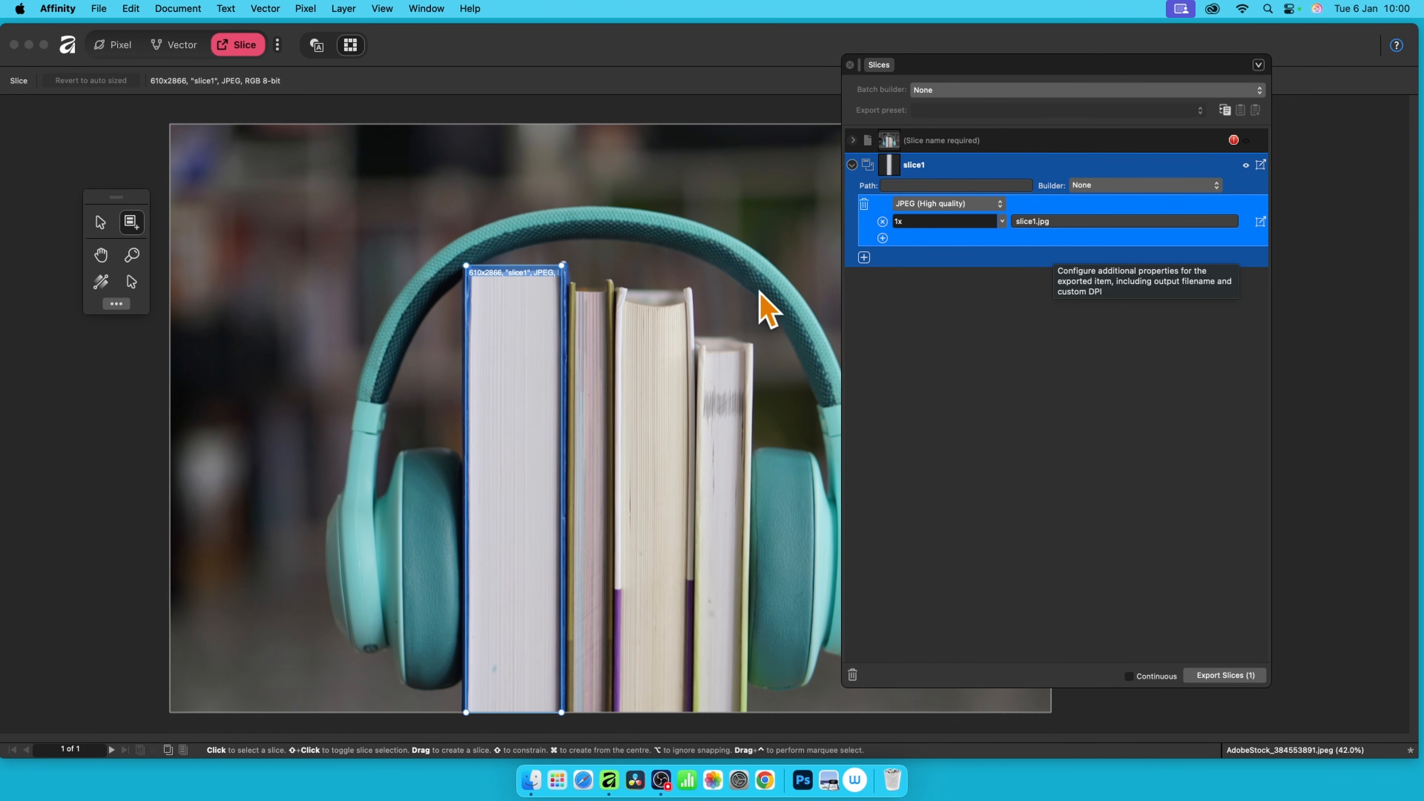
# Step: Draw a second slice of about 243 × 2706 px around the thin book beside the blue one
pyautogui.moveTo(575, 283); pyautogui.dragTo(610, 704)
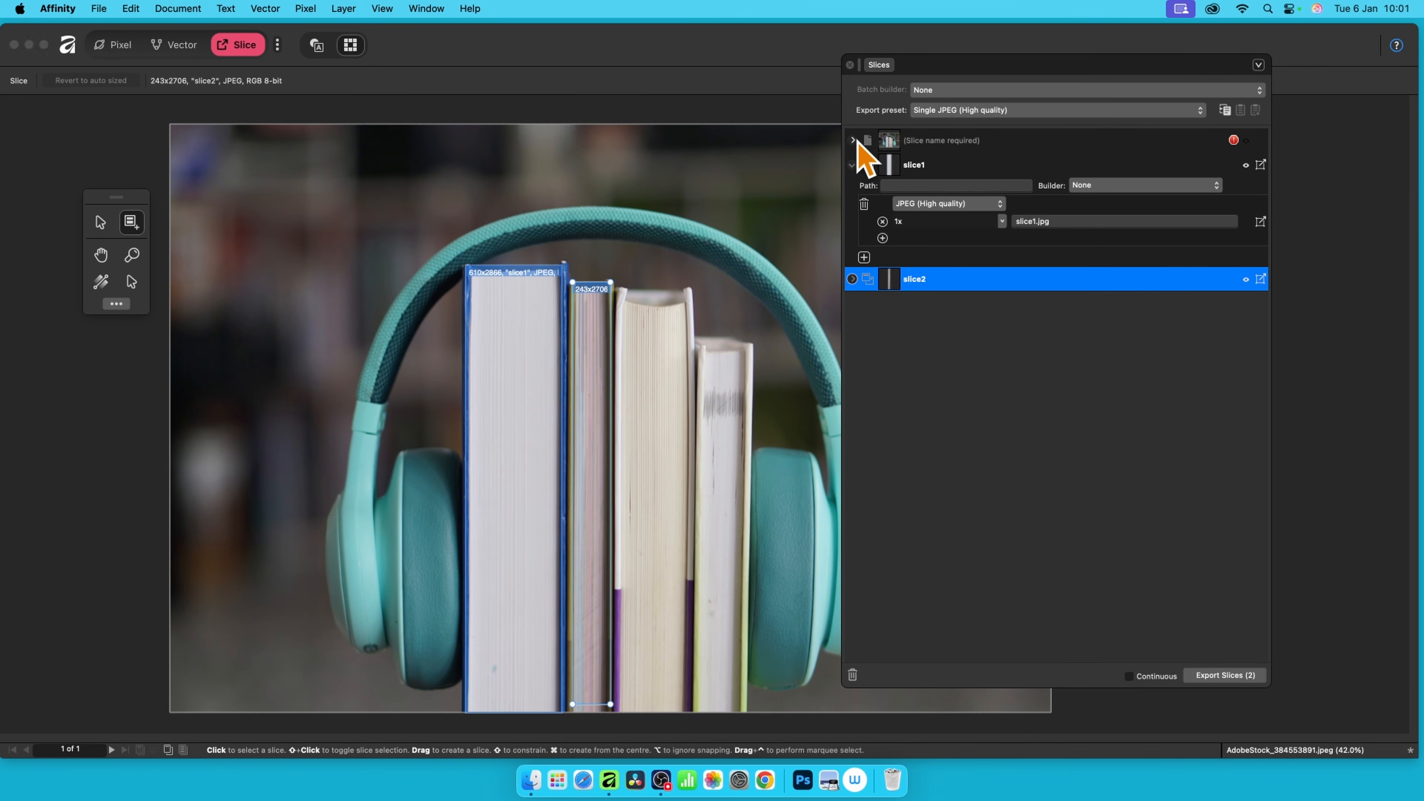
# Step: Expand the unnamed whole-image slice and name it AdobeStock_384553891
pyautogui.click(852, 140)
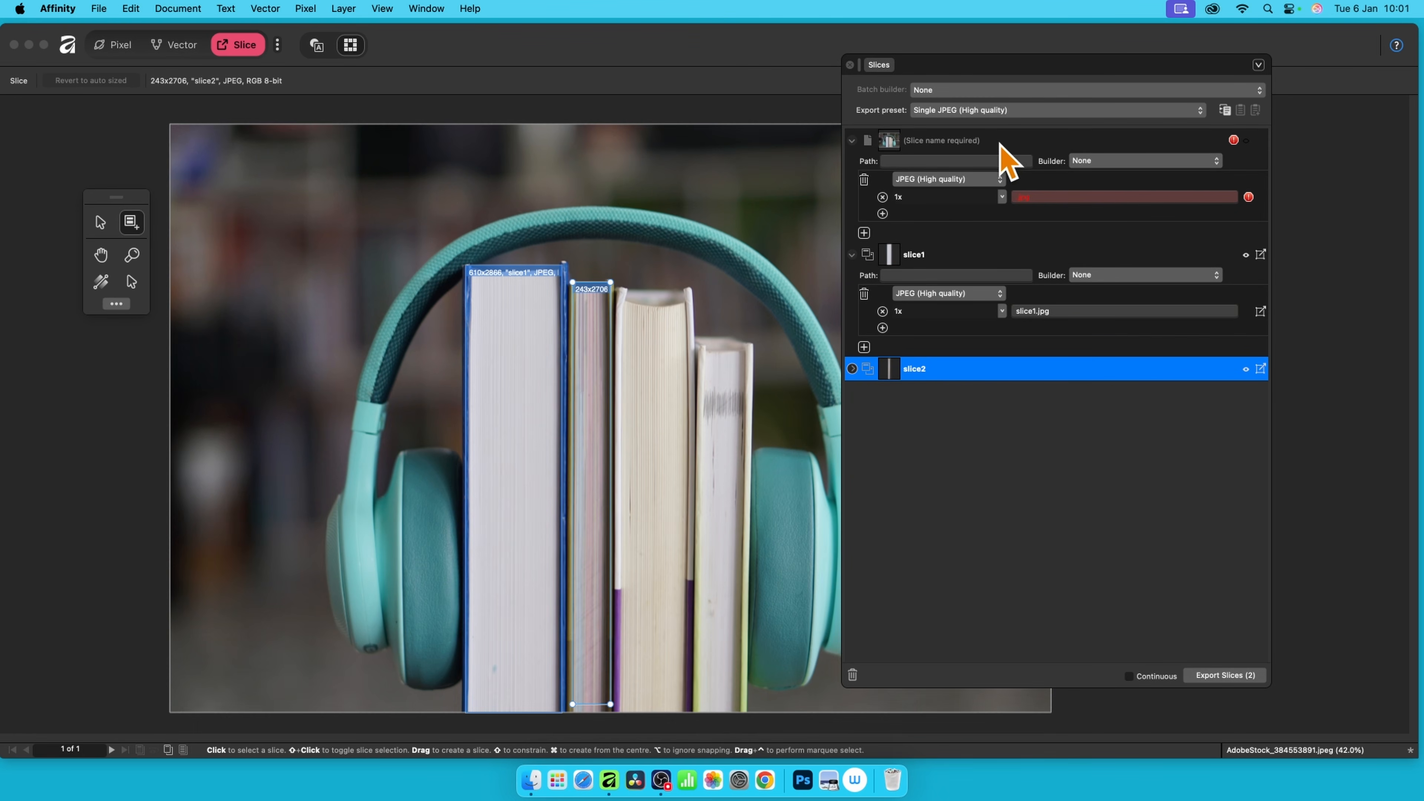
pyautogui.click(943, 146)
pyautogui.doubleClick(935, 140)
pyautogui.write('AdobeStock_384553891')
pyautogui.click(1014, 140)
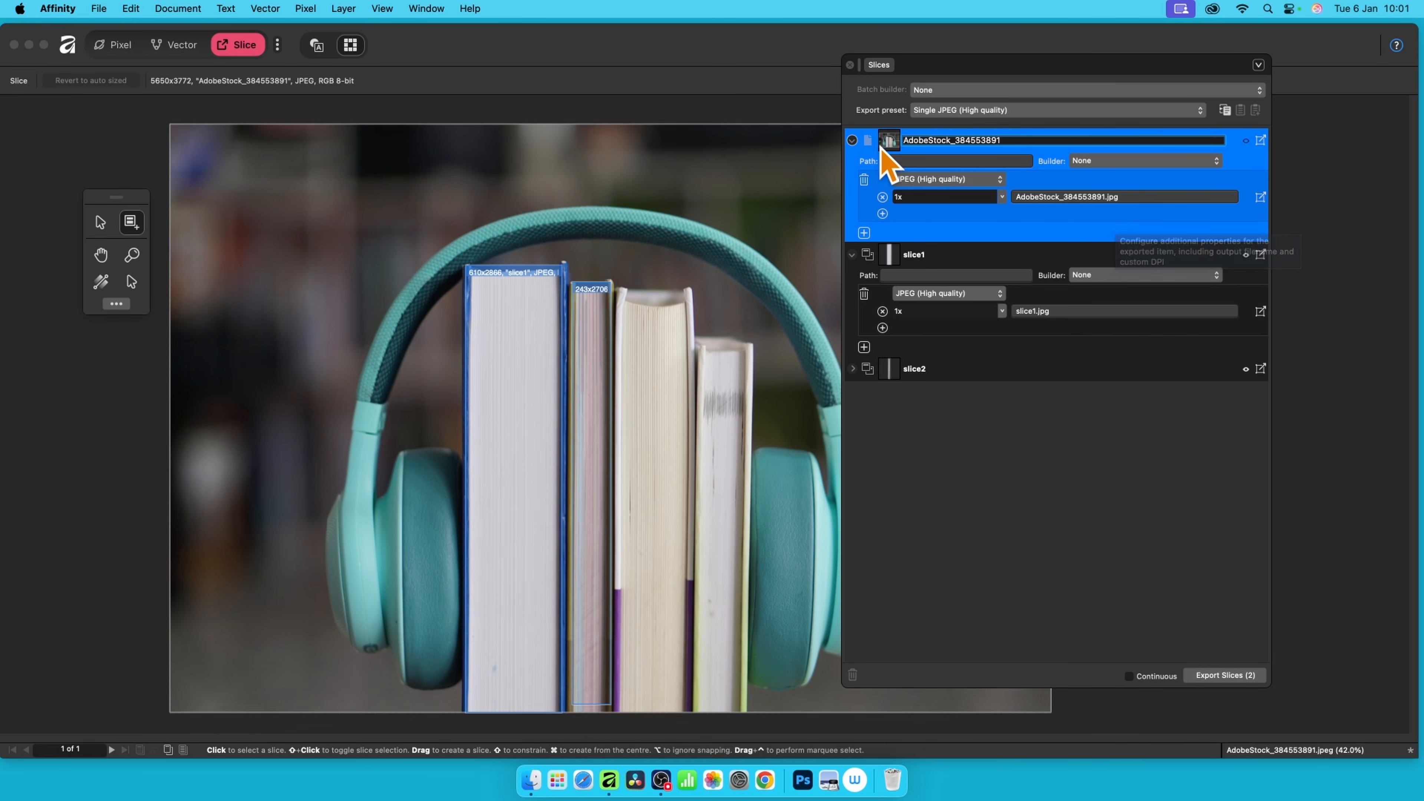
# Step: Include the whole-image slice in the export, exclude it again, and collapse its settings
pyautogui.click(1246, 140)
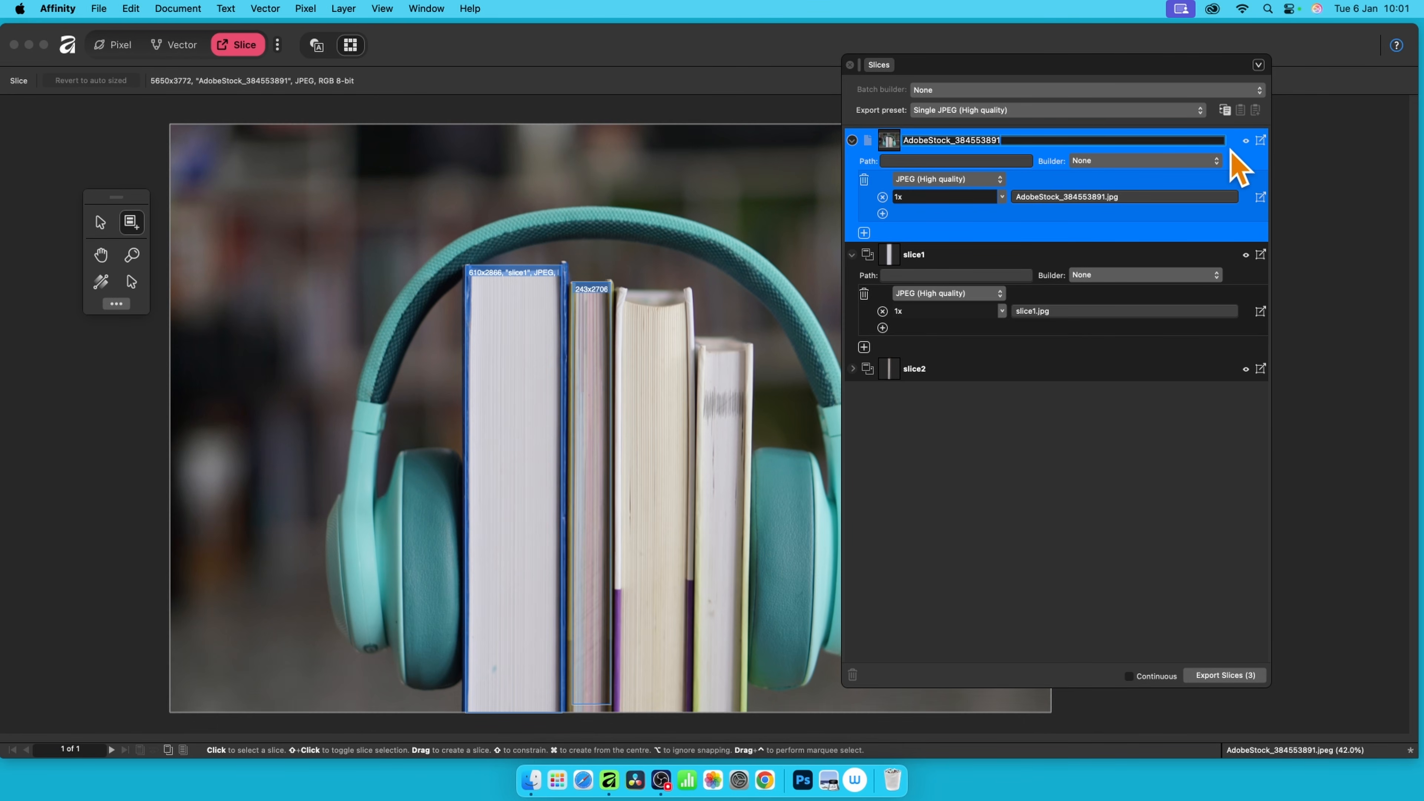
pyautogui.click(1246, 140)
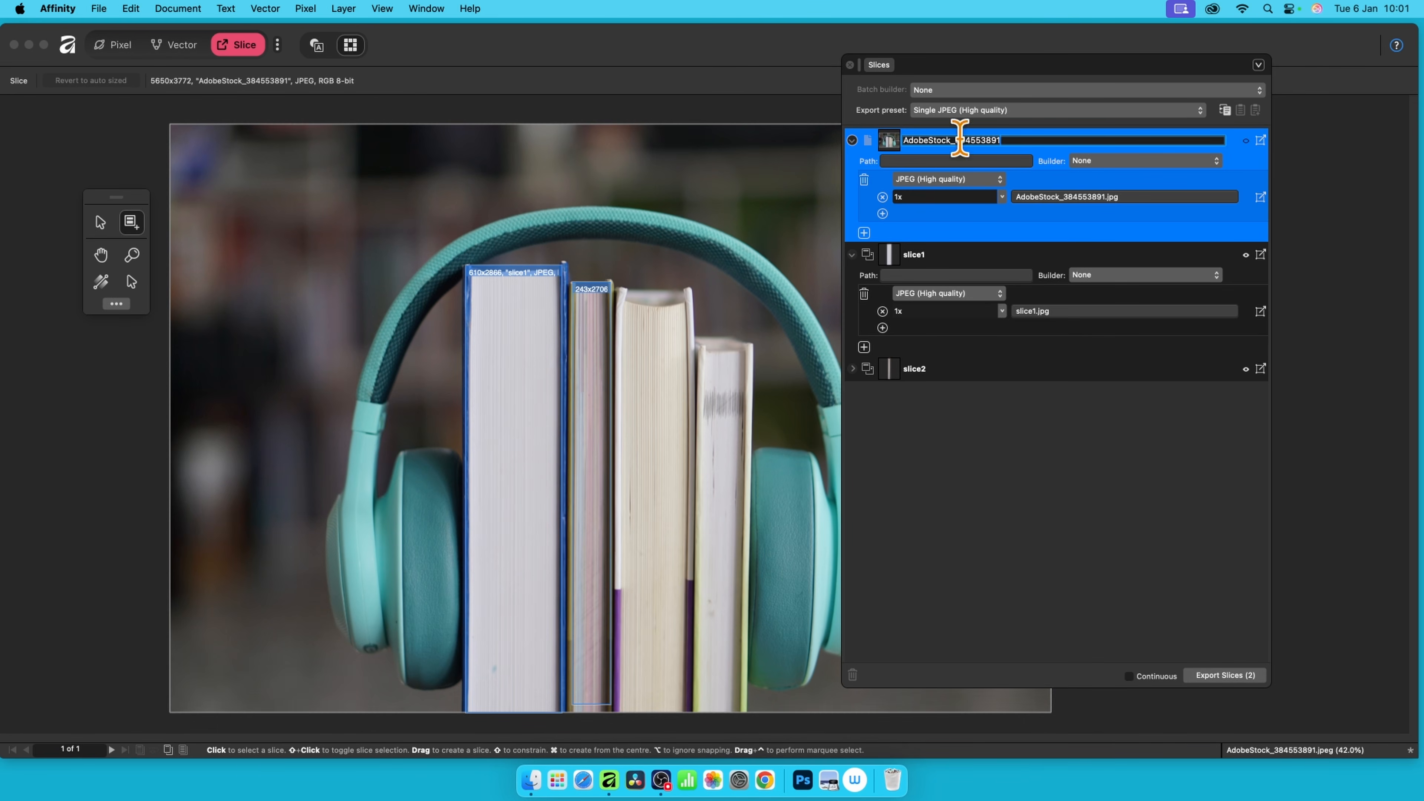
pyautogui.click(852, 141)
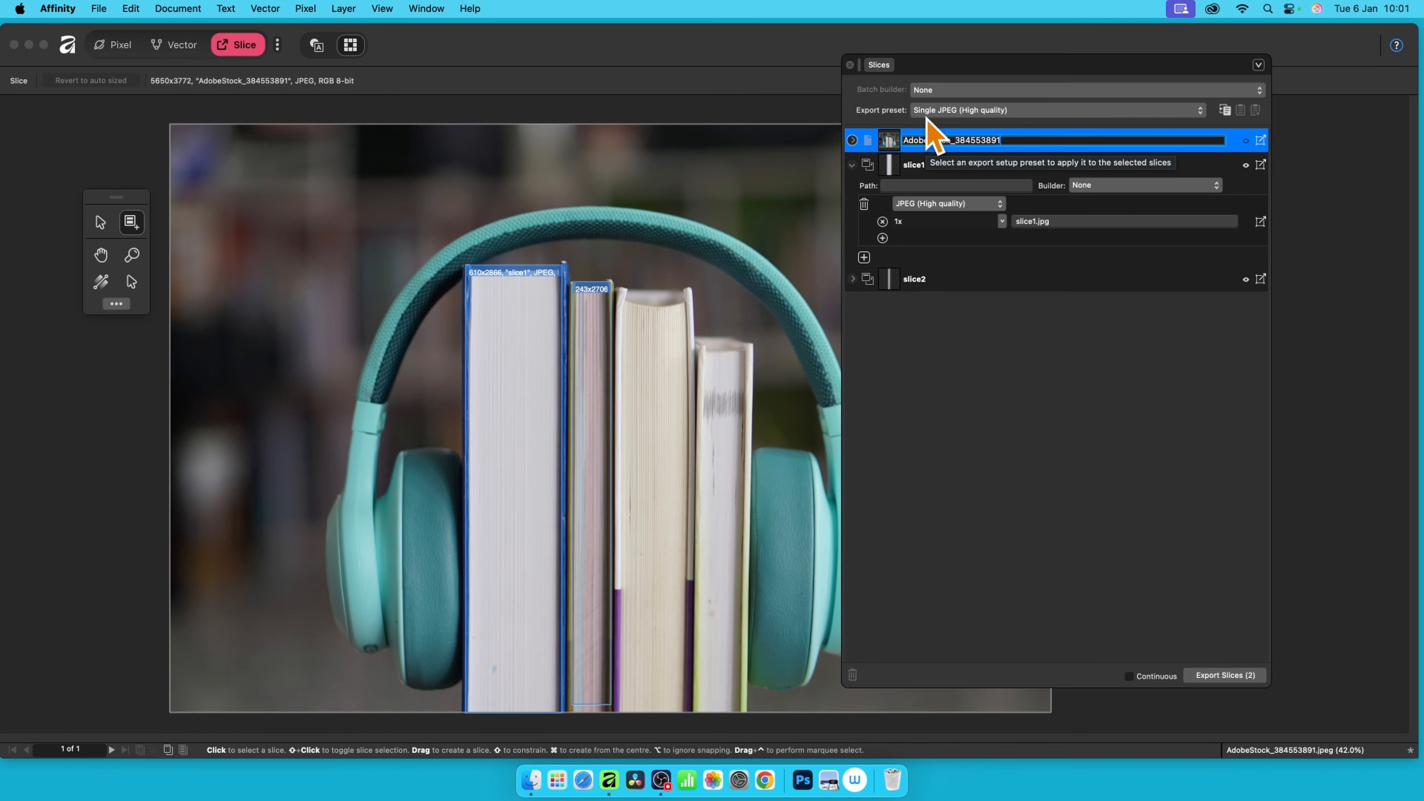
pyautogui.click(930, 351)
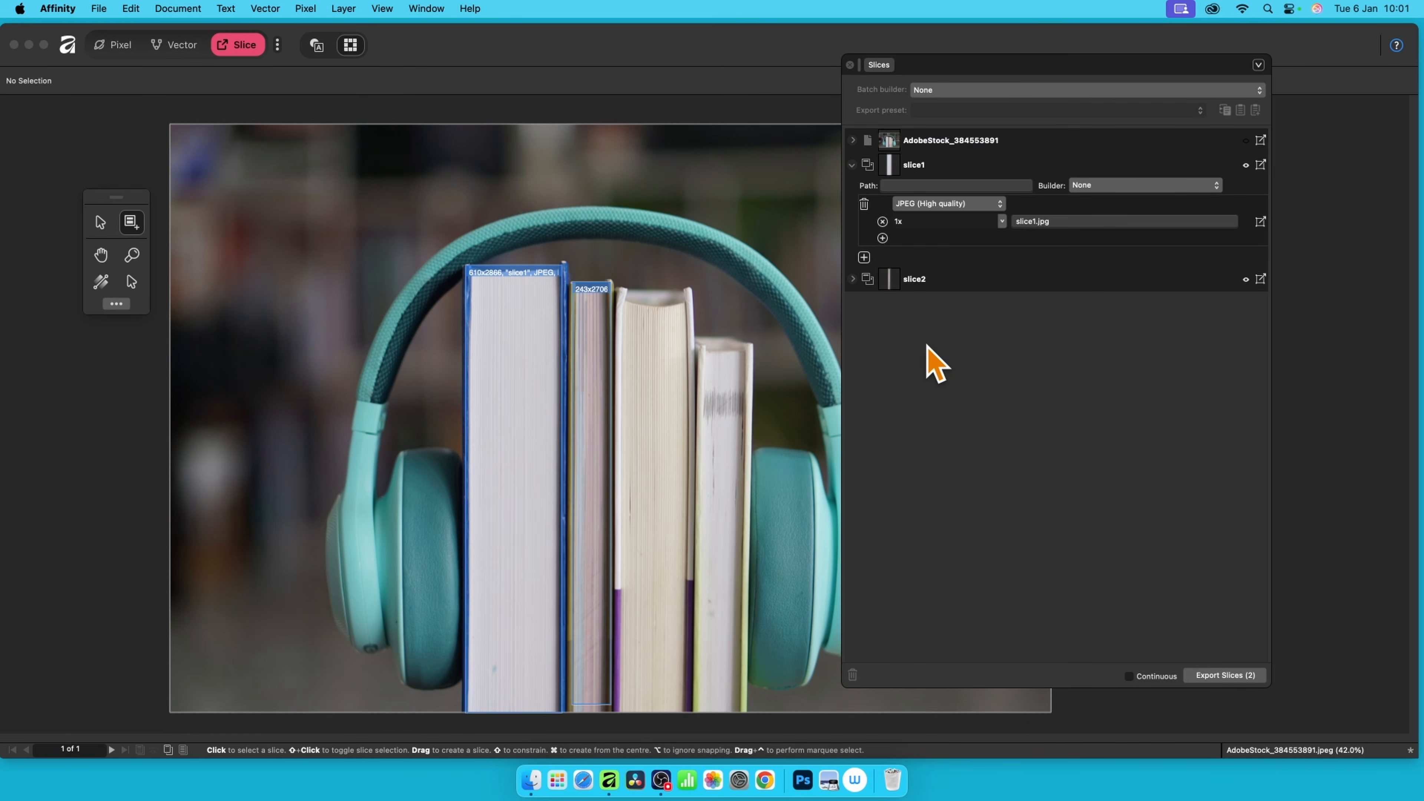
# Step: Select slice2 in the slice list and expand its export settings
pyautogui.click(918, 169)
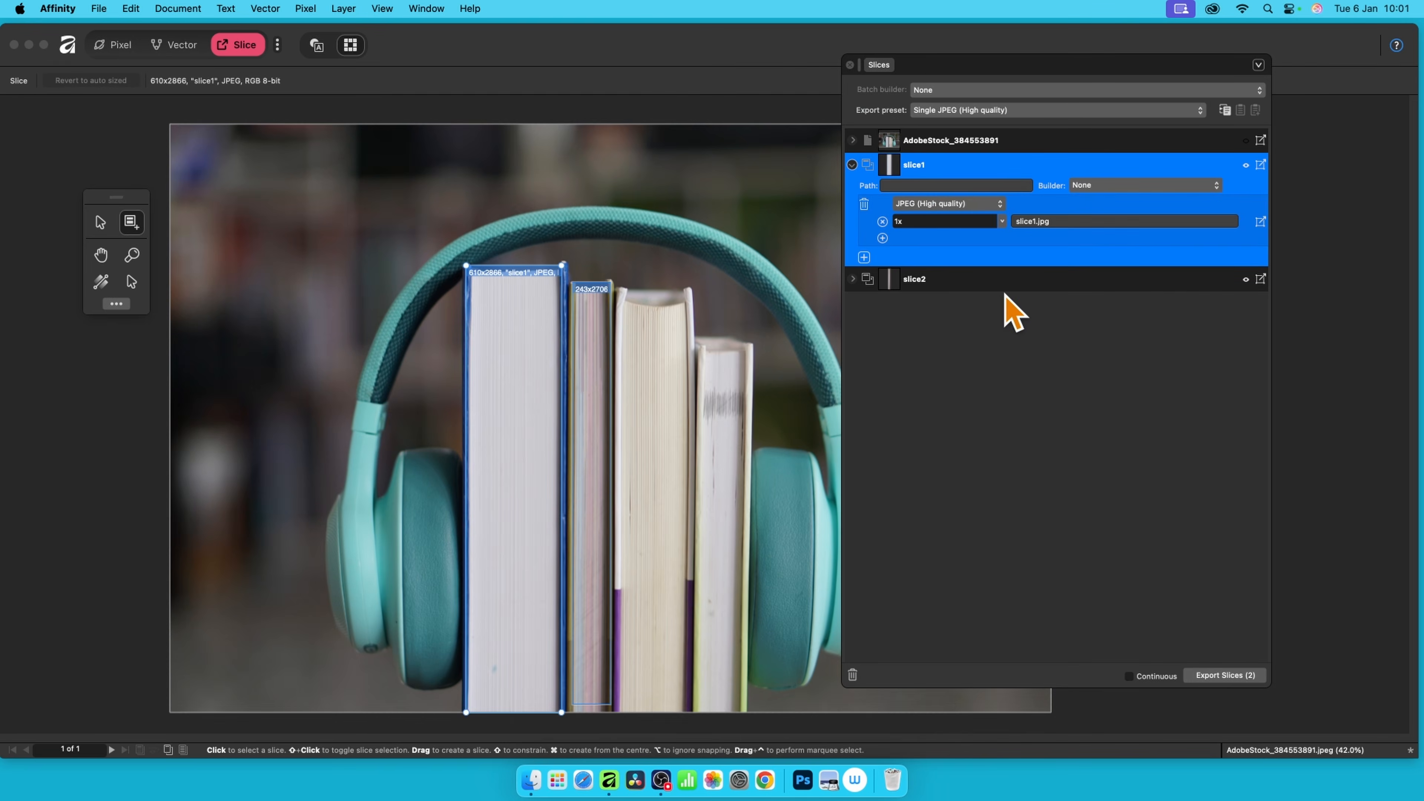
pyautogui.click(933, 284)
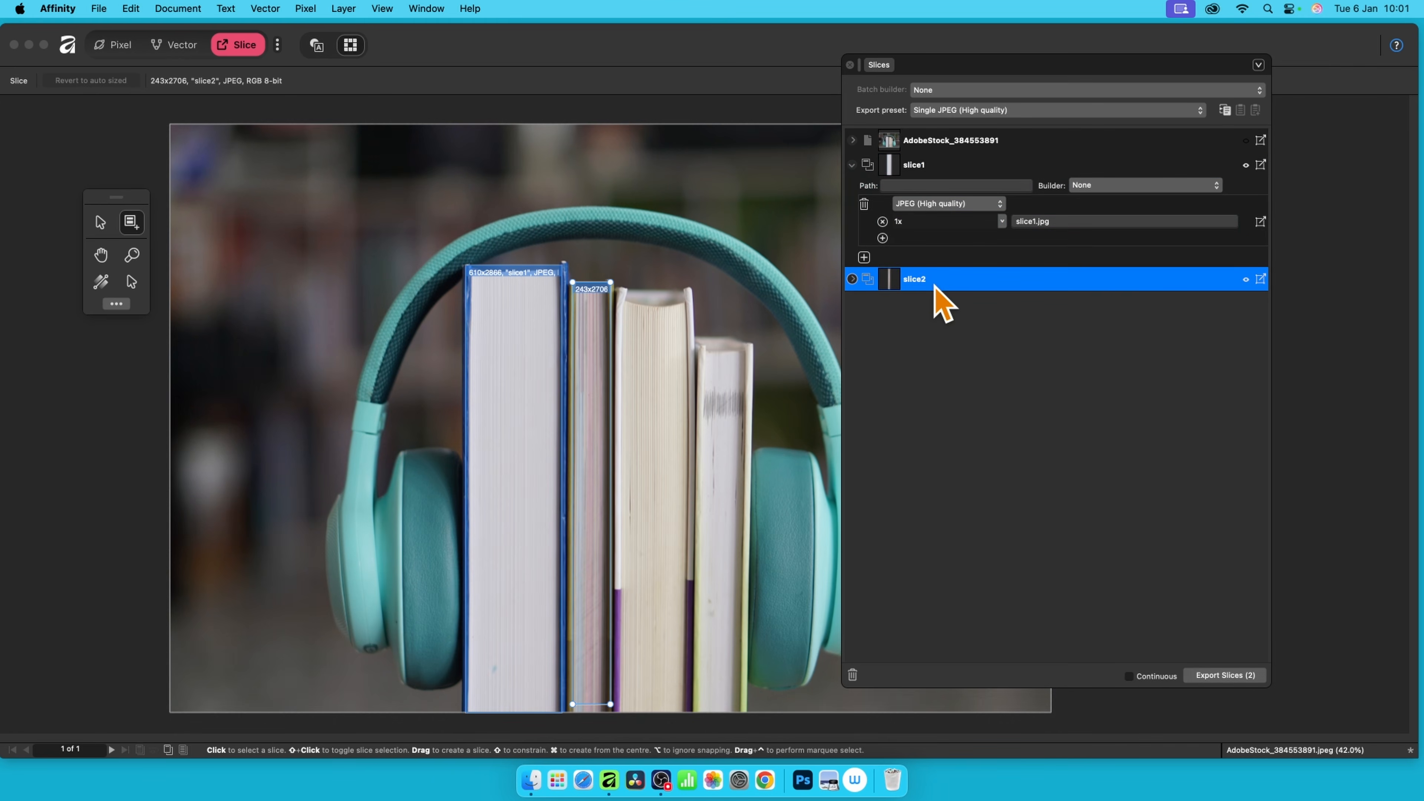
pyautogui.click(853, 279)
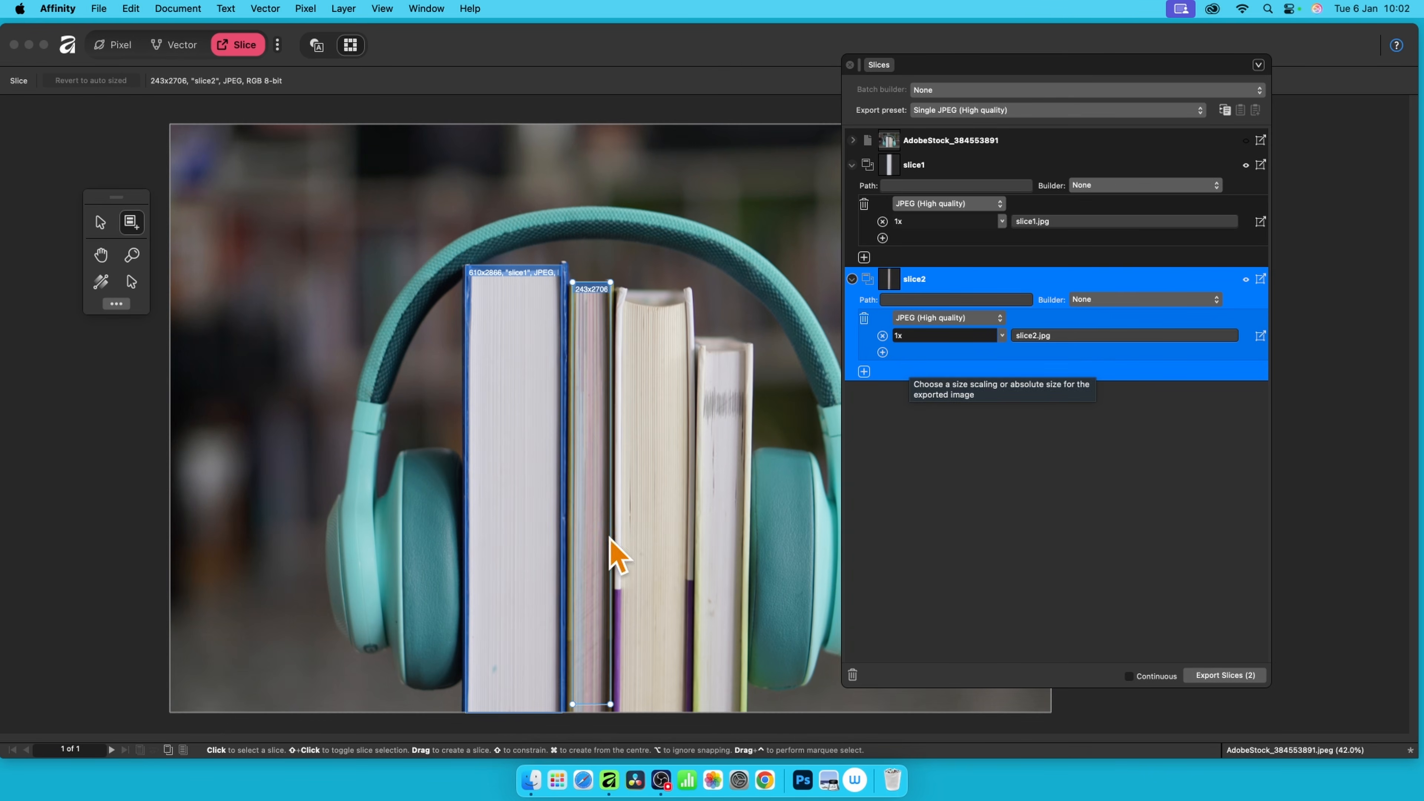
# Step: Switch to Finder, move all the old image files in the slices folder to the Bin, and return to Affinity
pyautogui.click(531, 781)
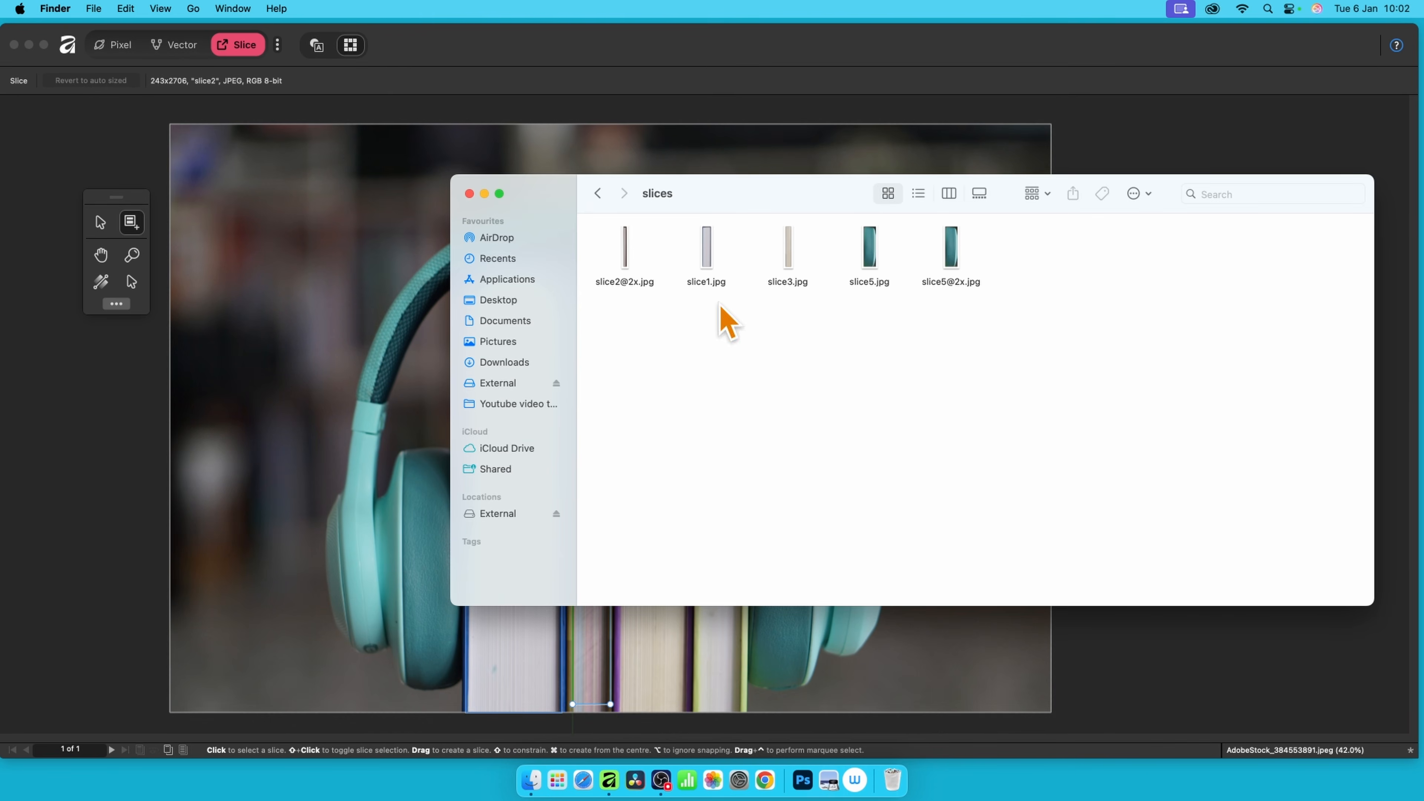
pyautogui.moveTo(1169, 361); pyautogui.dragTo(601, 202)
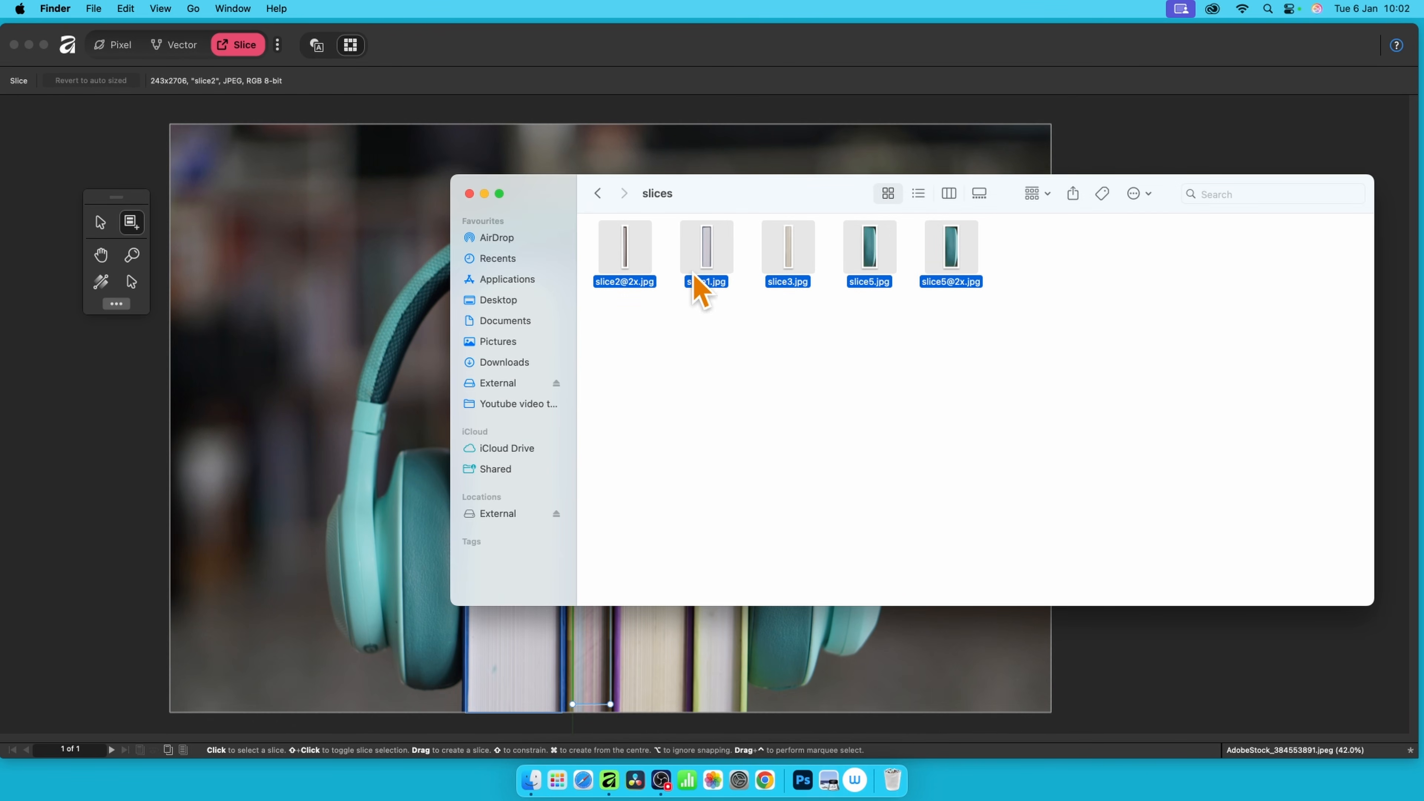
pyautogui.rightClick(712, 247)
pyautogui.click(727, 303)
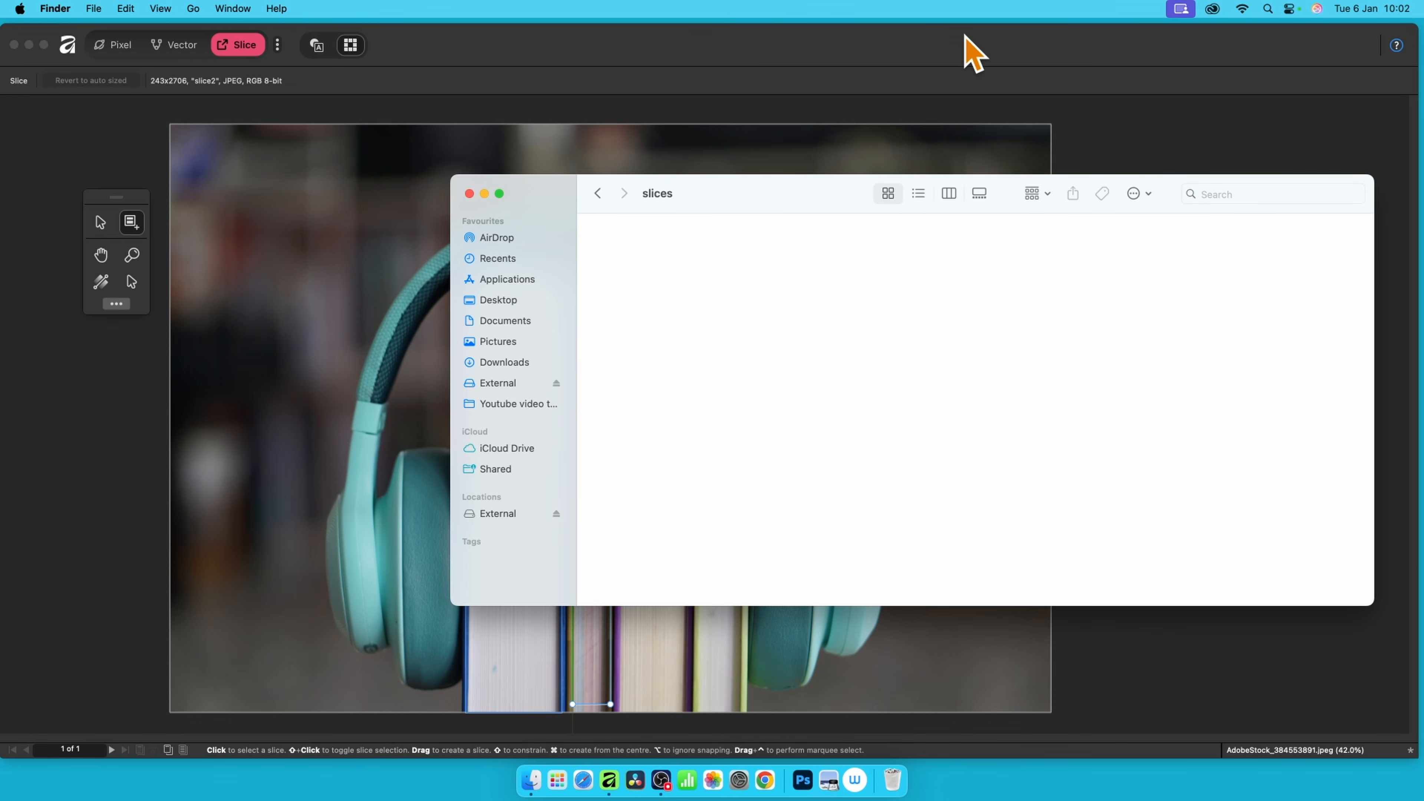
pyautogui.click(947, 52)
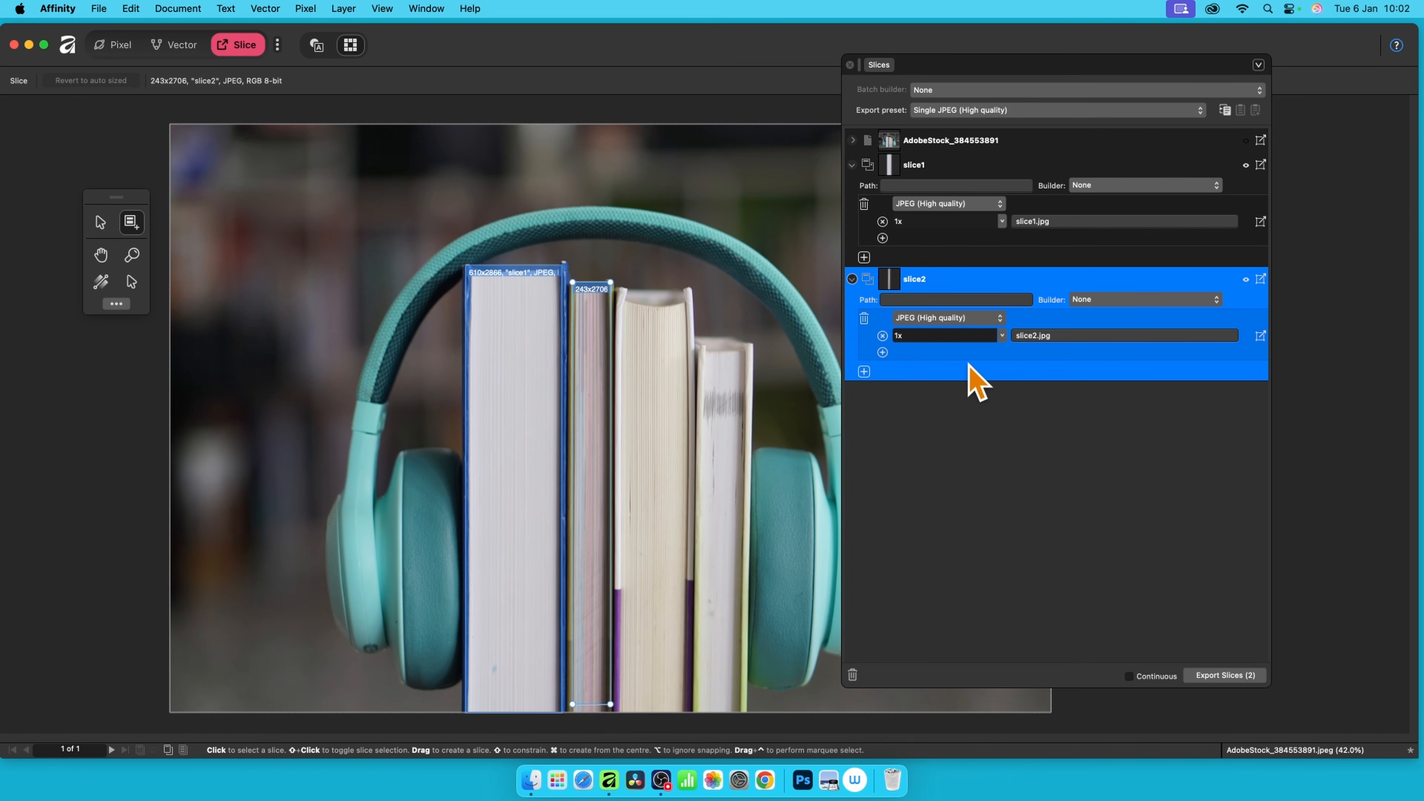
# Step: Export the enabled slices into the slices folder and check the exported files in Finder
pyautogui.click(1223, 675)
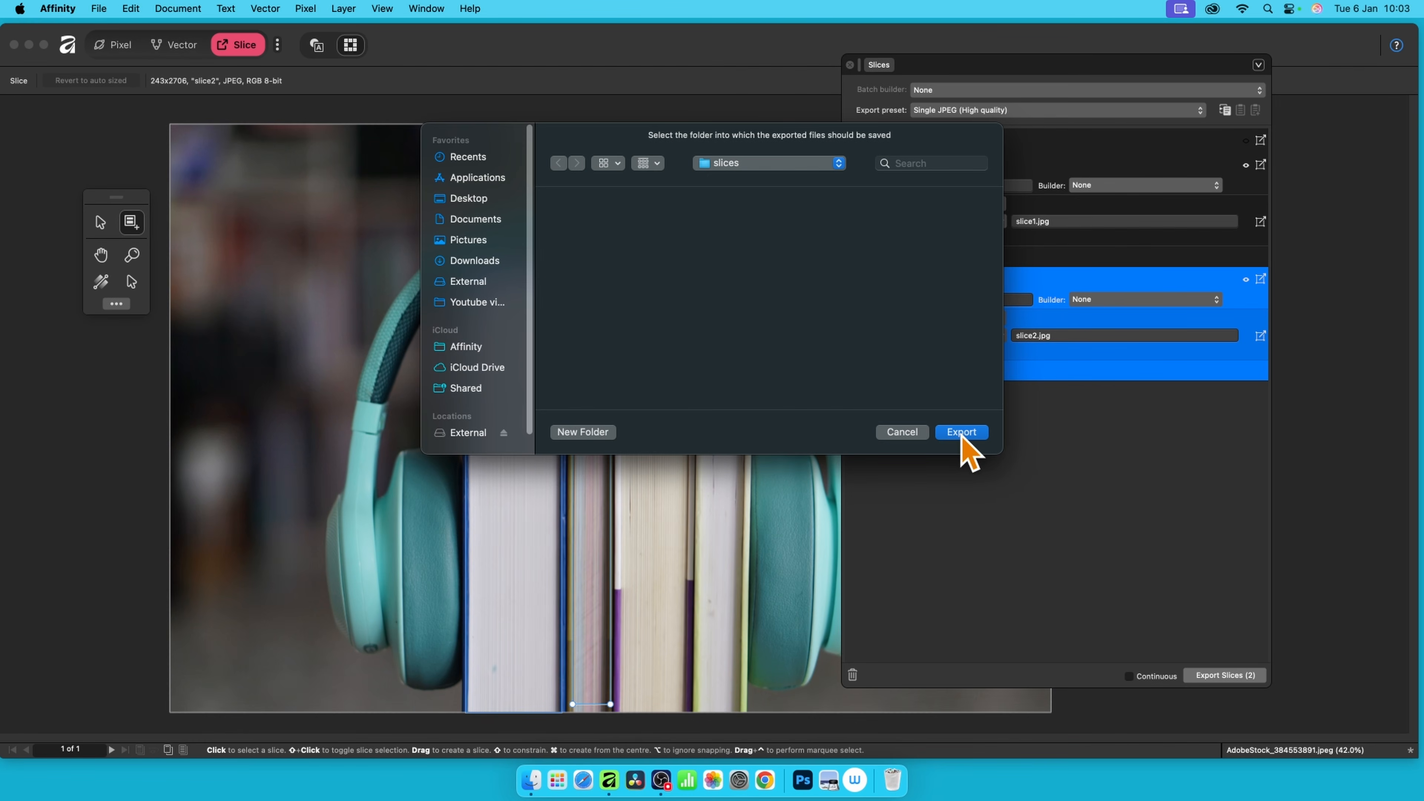
pyautogui.click(961, 432)
pyautogui.click(533, 773)
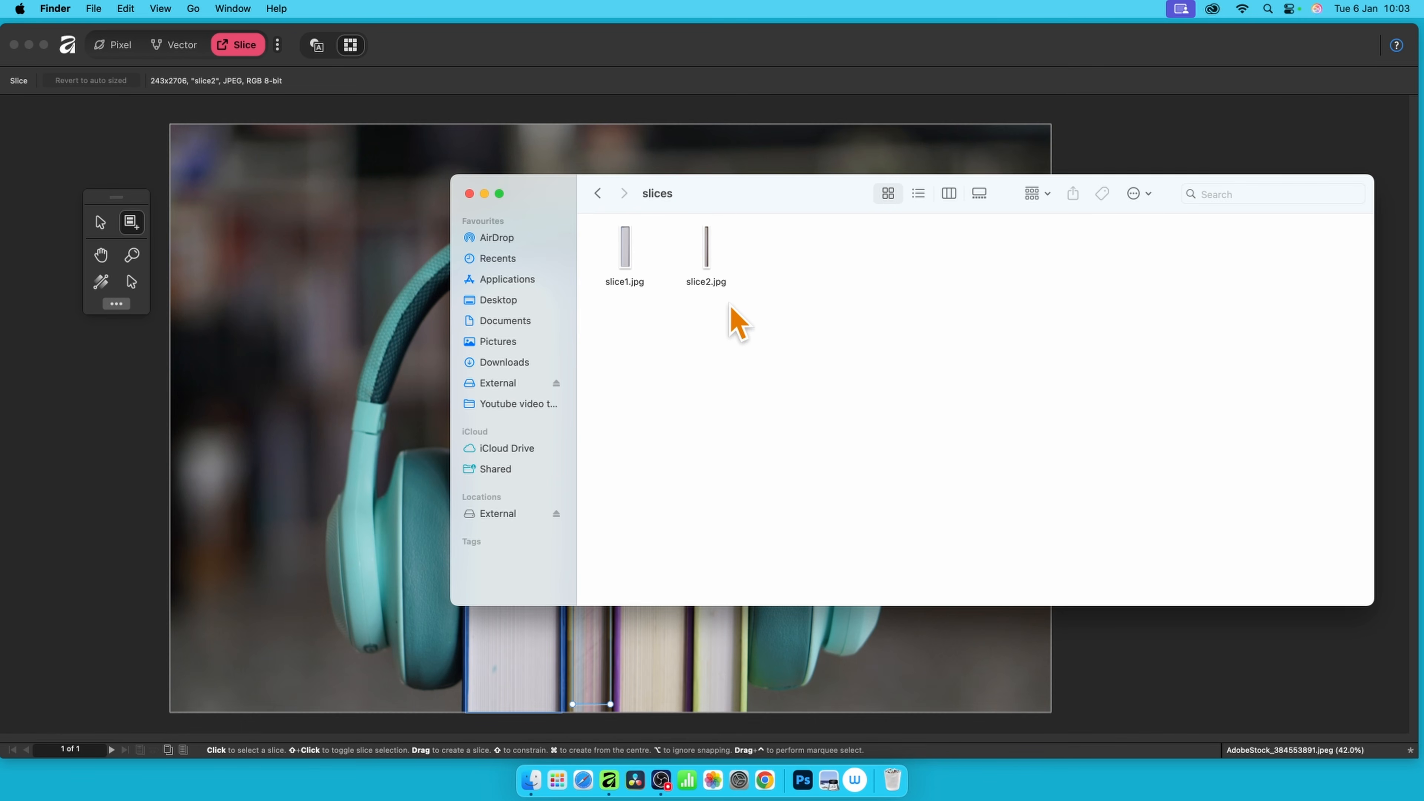
pyautogui.click(1103, 103)
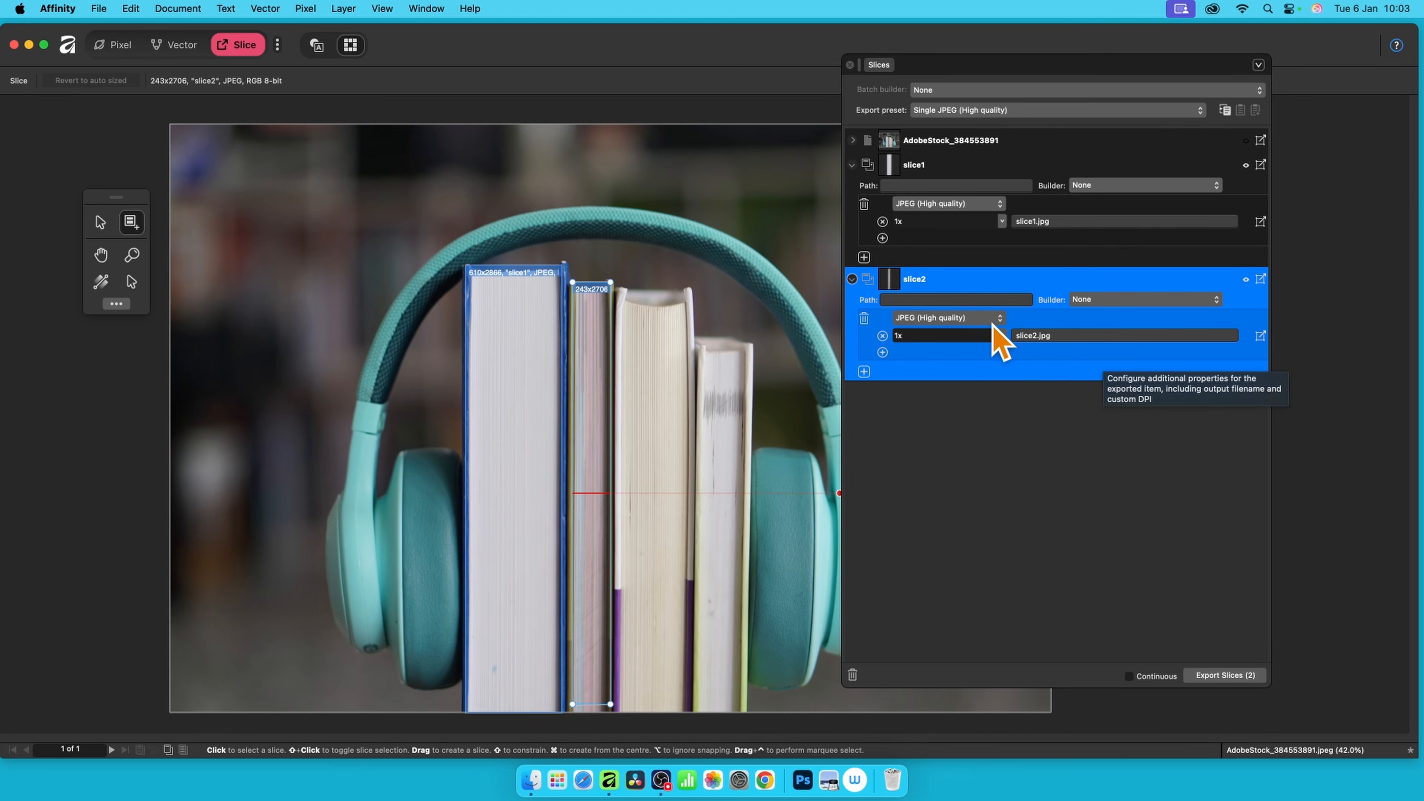
# Step: Set slice2's export size to 2x and its file format to PNG
pyautogui.click(1002, 337)
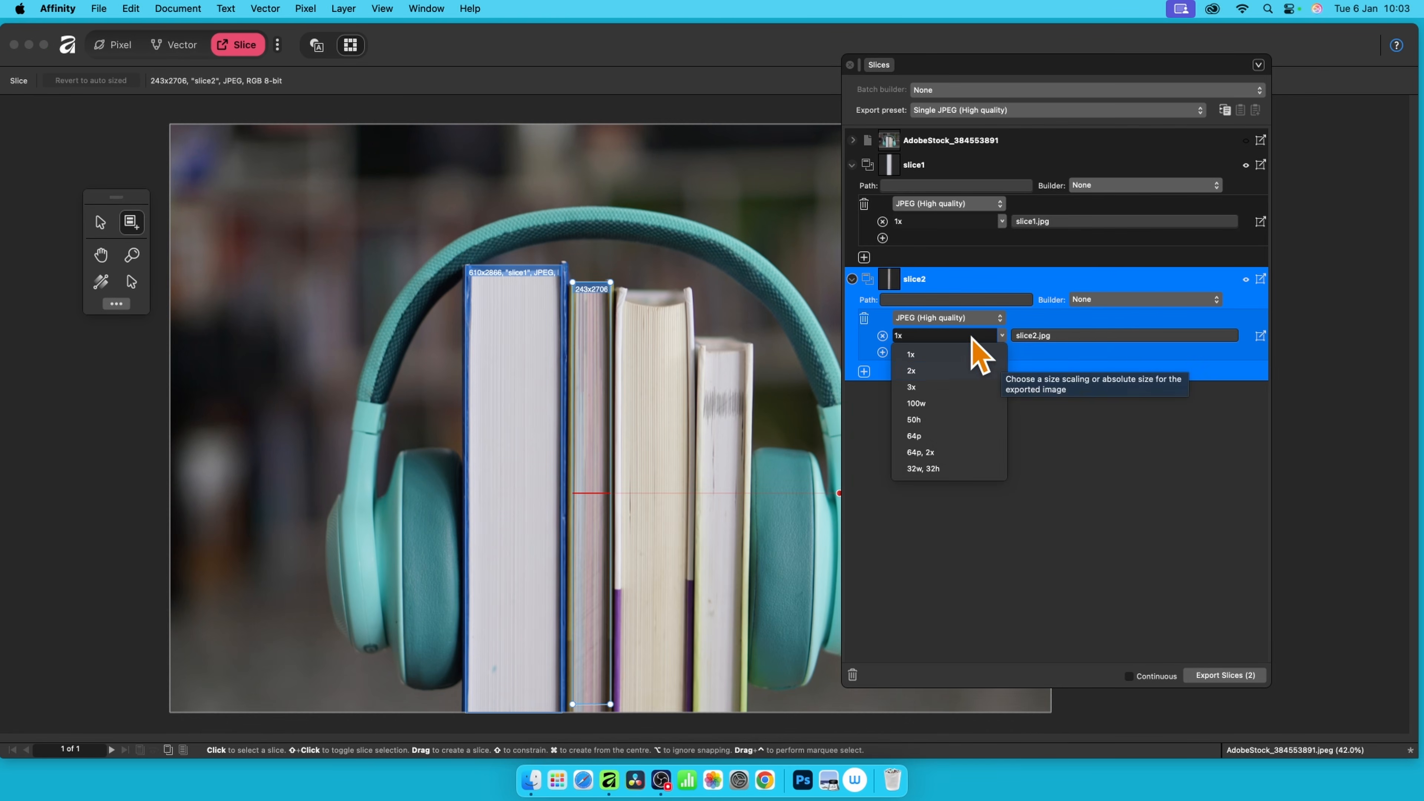
pyautogui.click(947, 369)
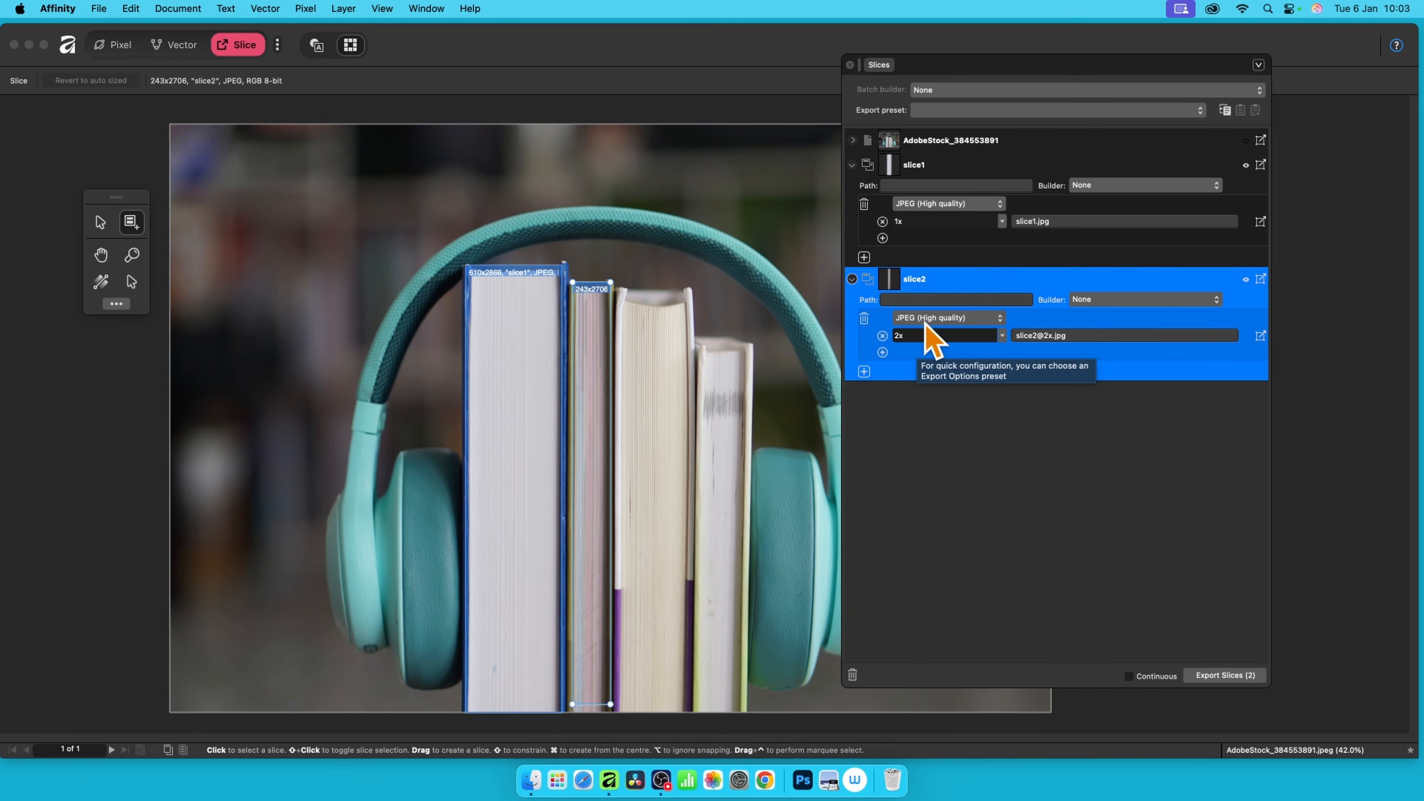
pyautogui.click(951, 319)
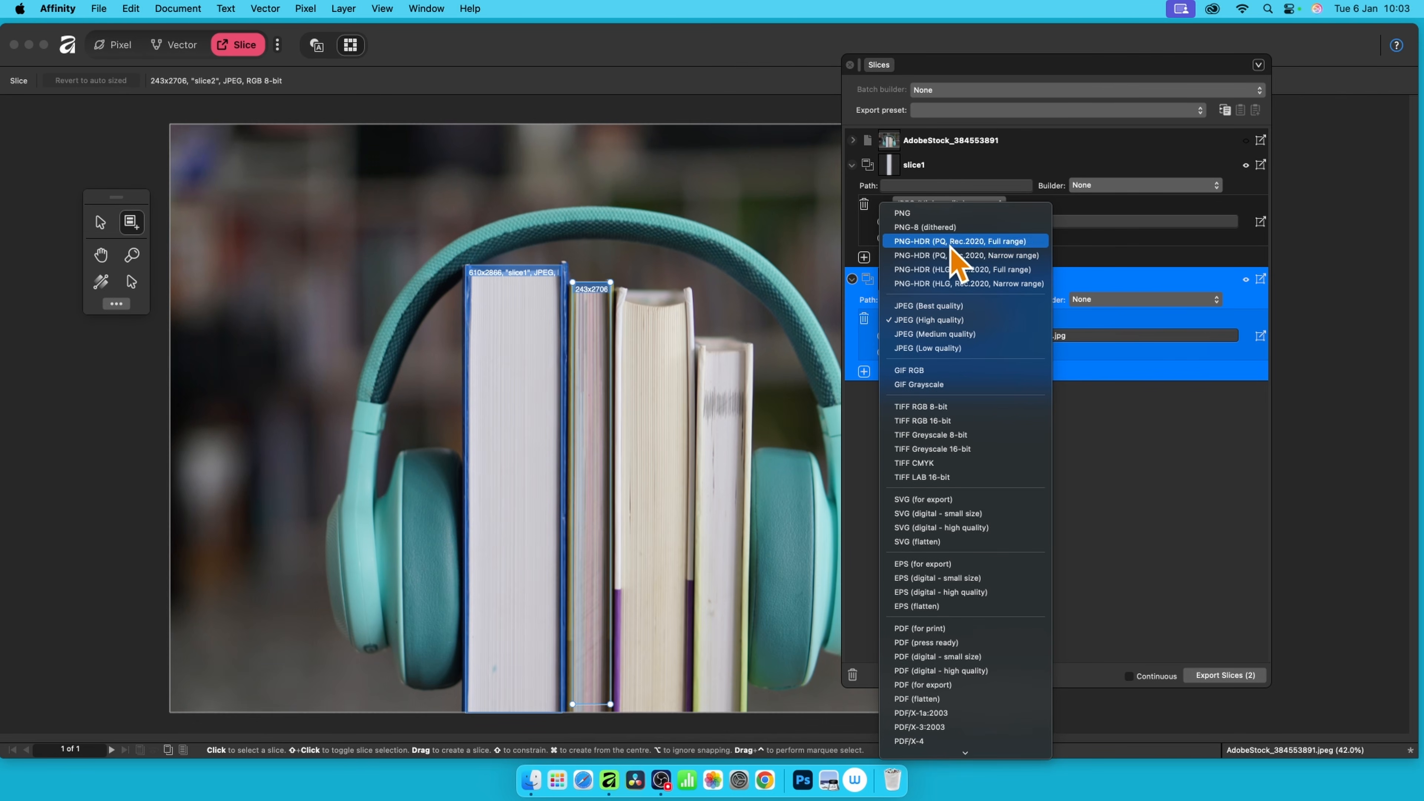
pyautogui.click(947, 219)
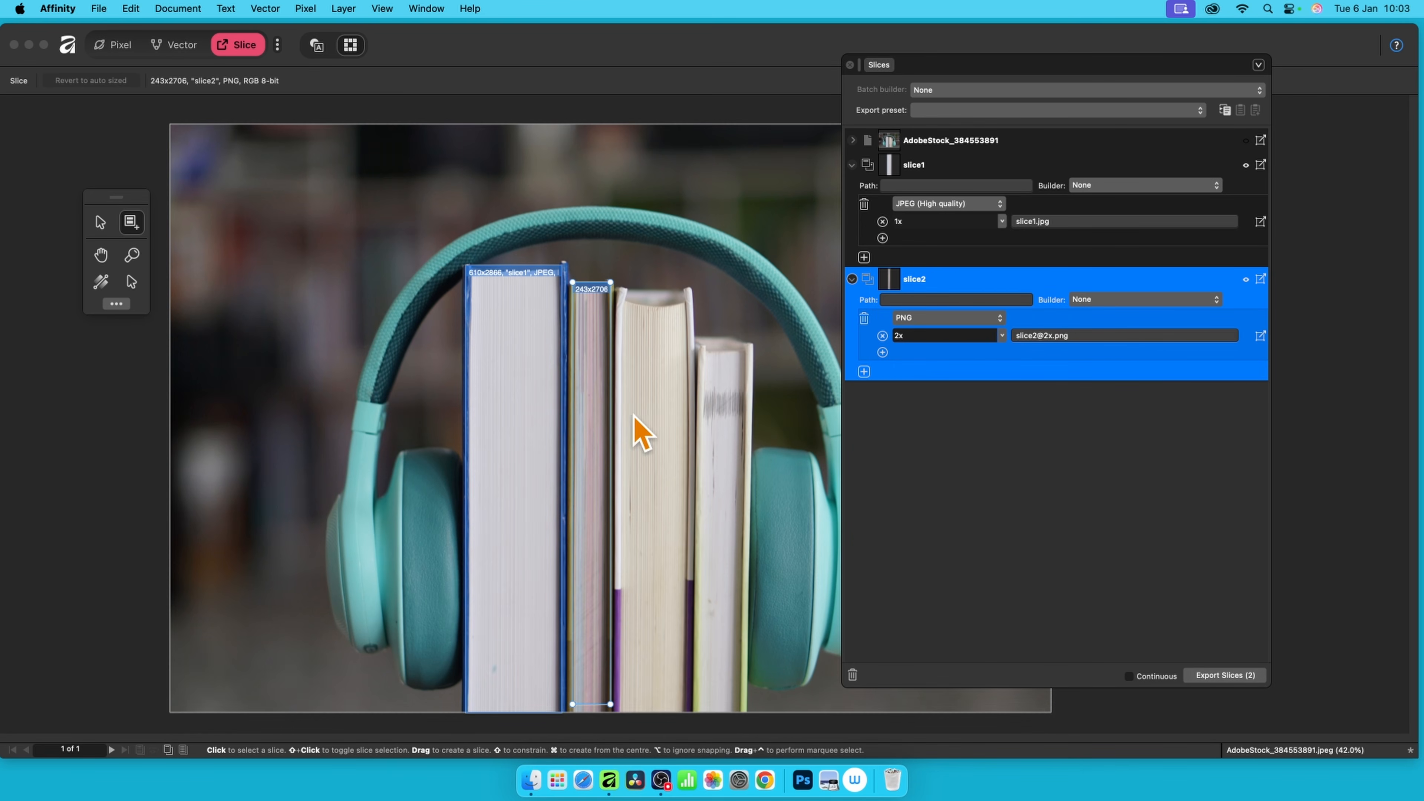
# Step: Examine the available file formats and export size options for slice2, keeping PNG and 2x
pyautogui.click(942, 319)
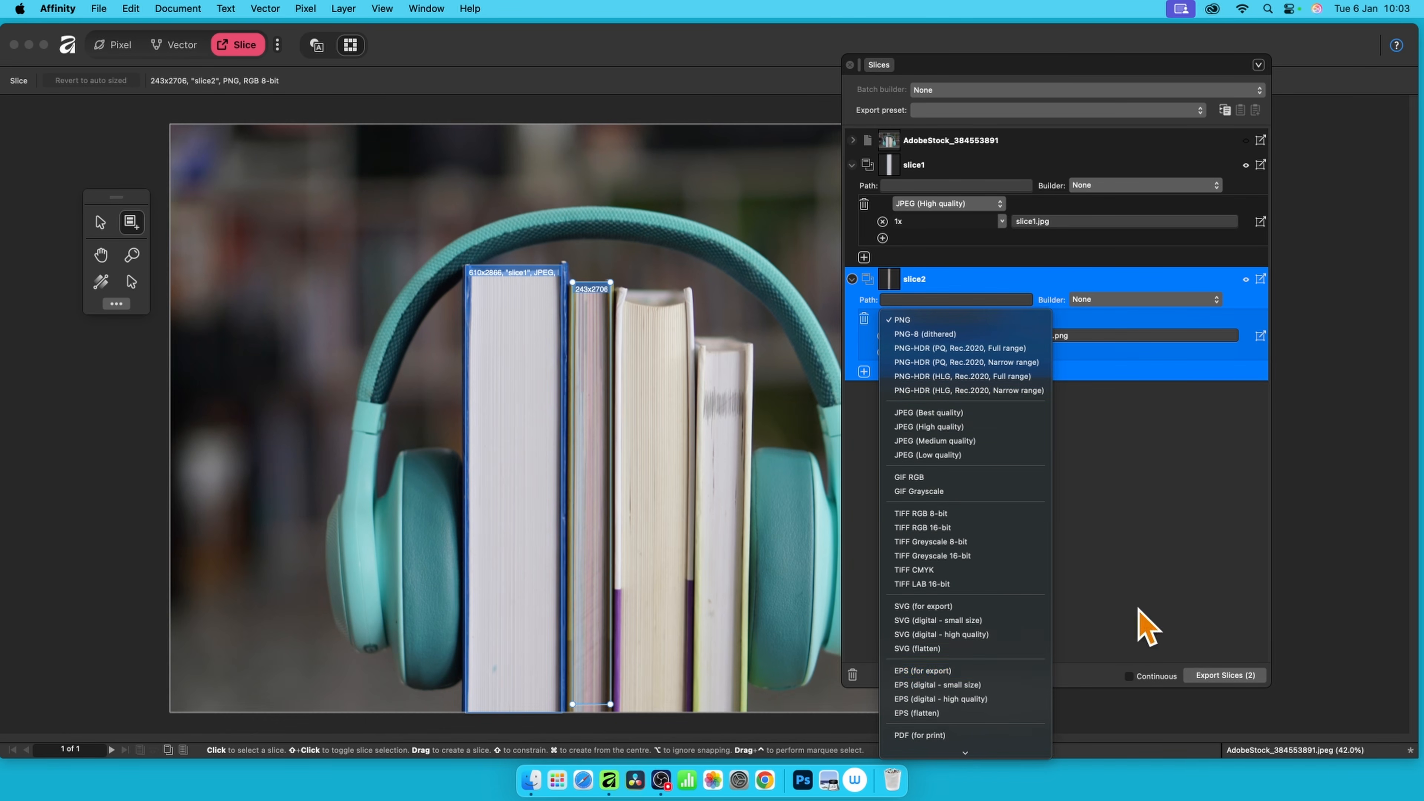
pyautogui.scroll(-5, 976, 709)
pyautogui.scroll(-4, 962, 681)
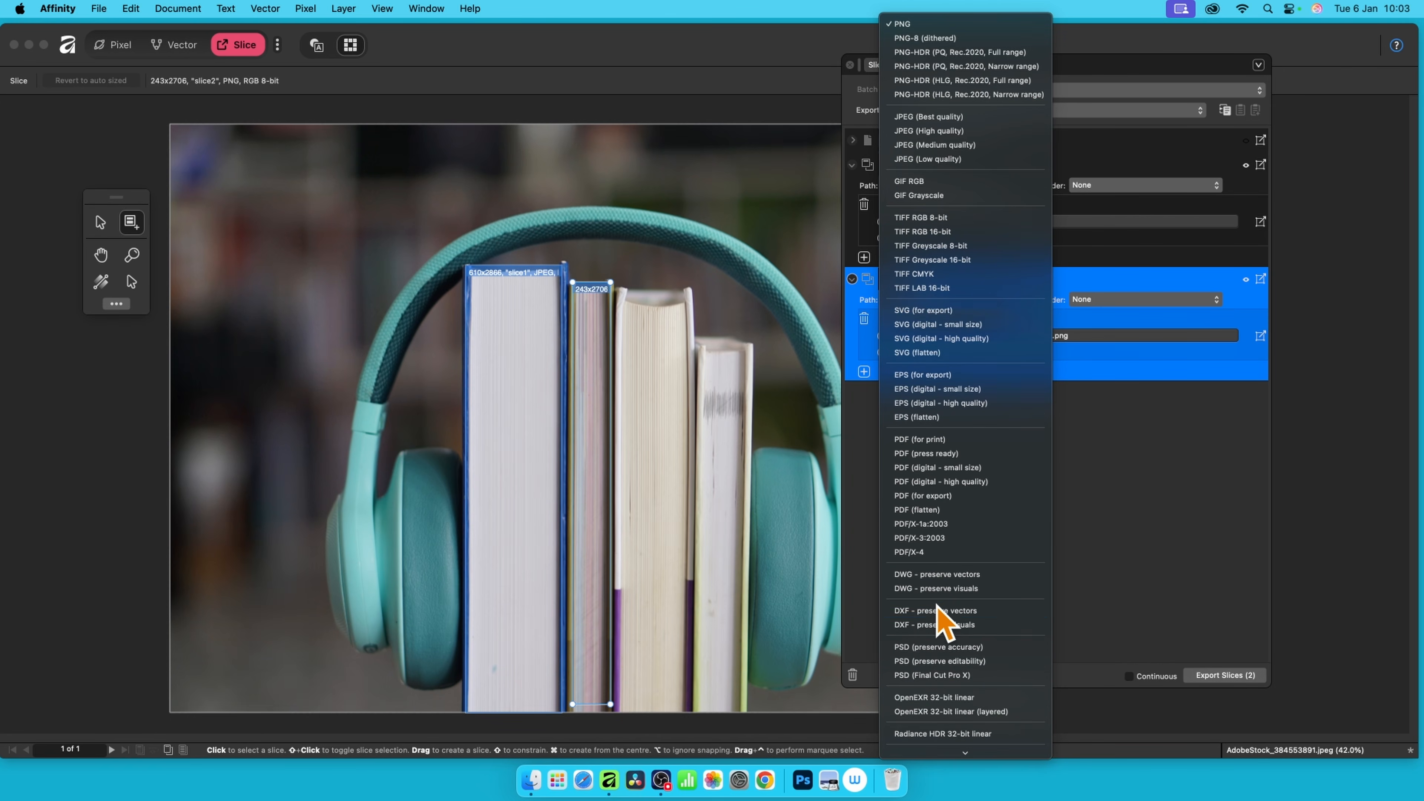
pyautogui.scroll(-3, 939, 610)
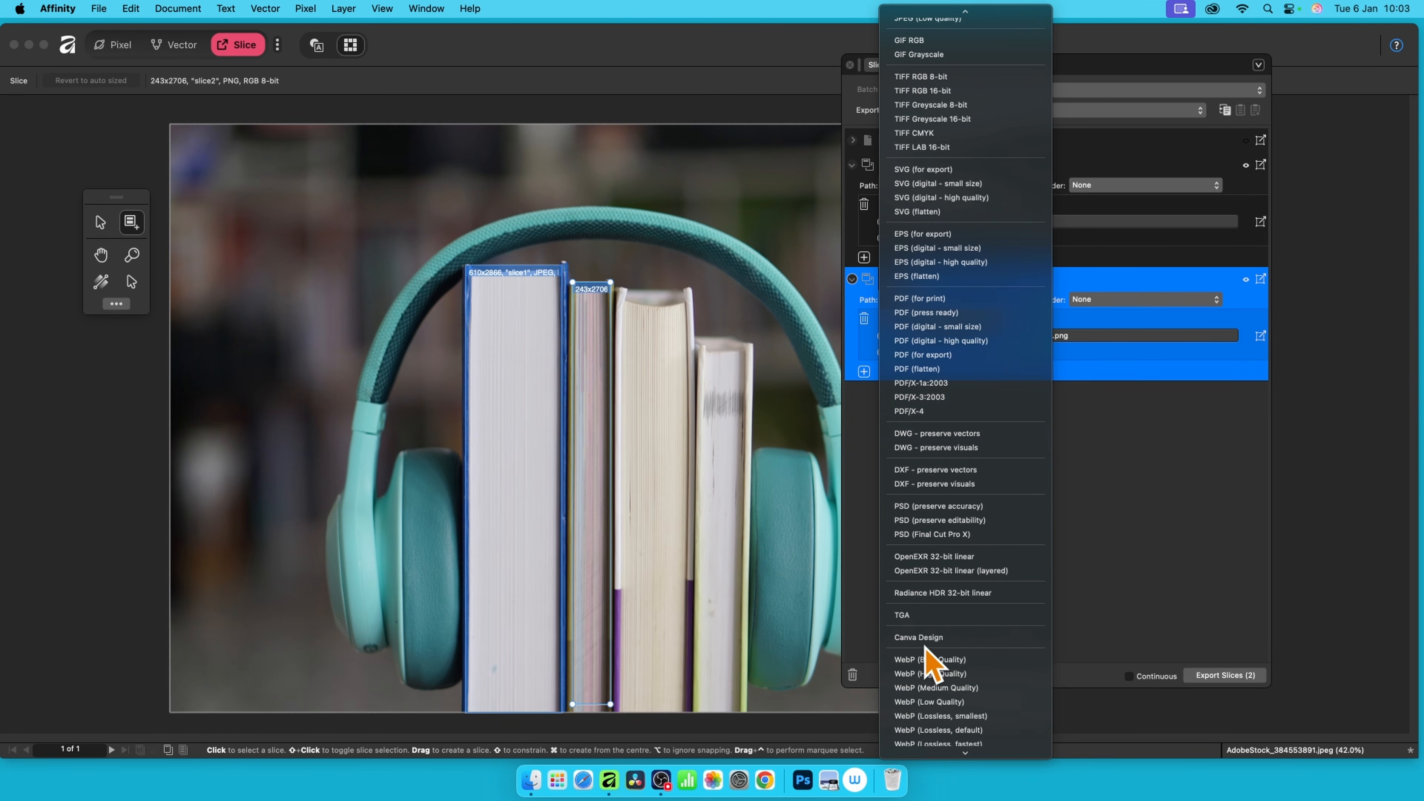
pyautogui.scroll(-3, 931, 617)
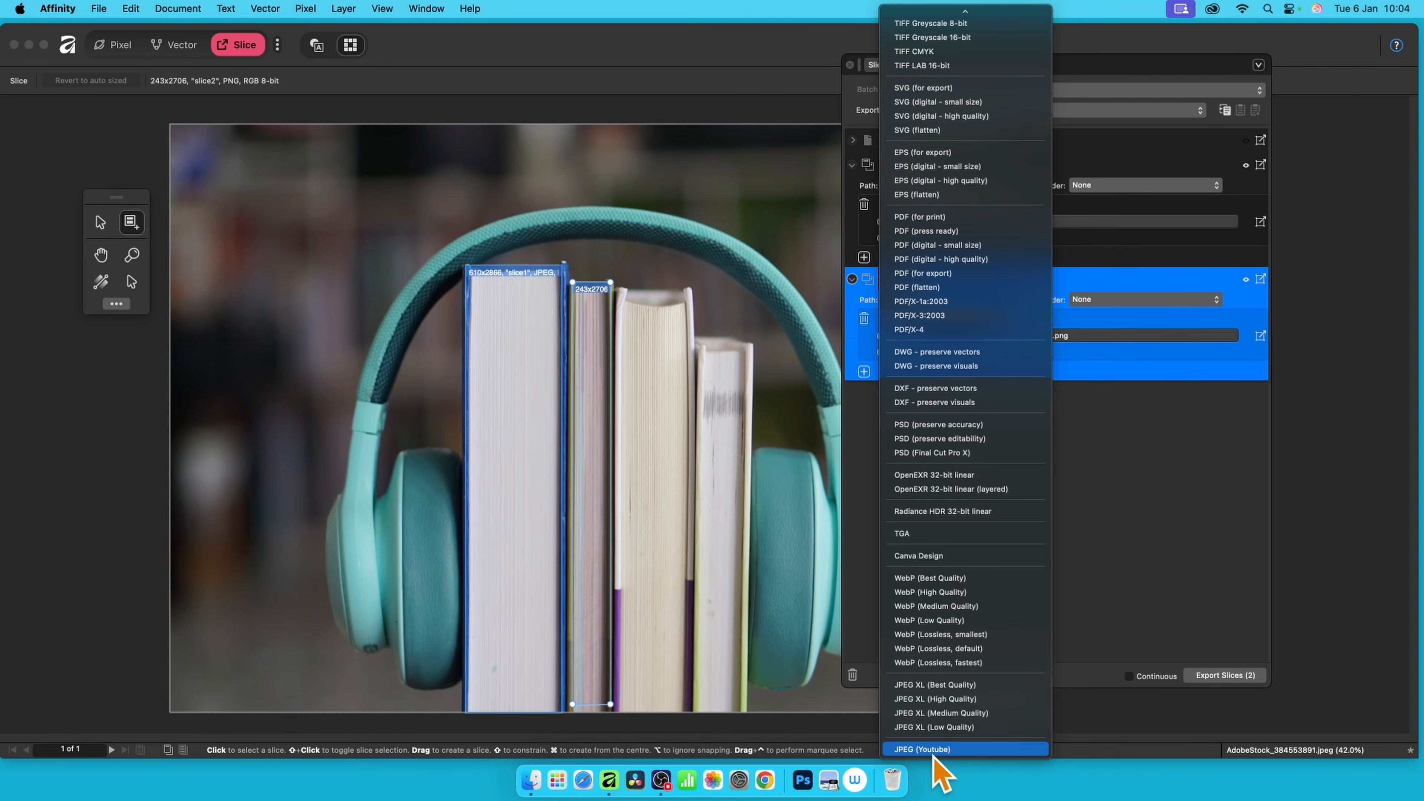
pyautogui.click(1158, 487)
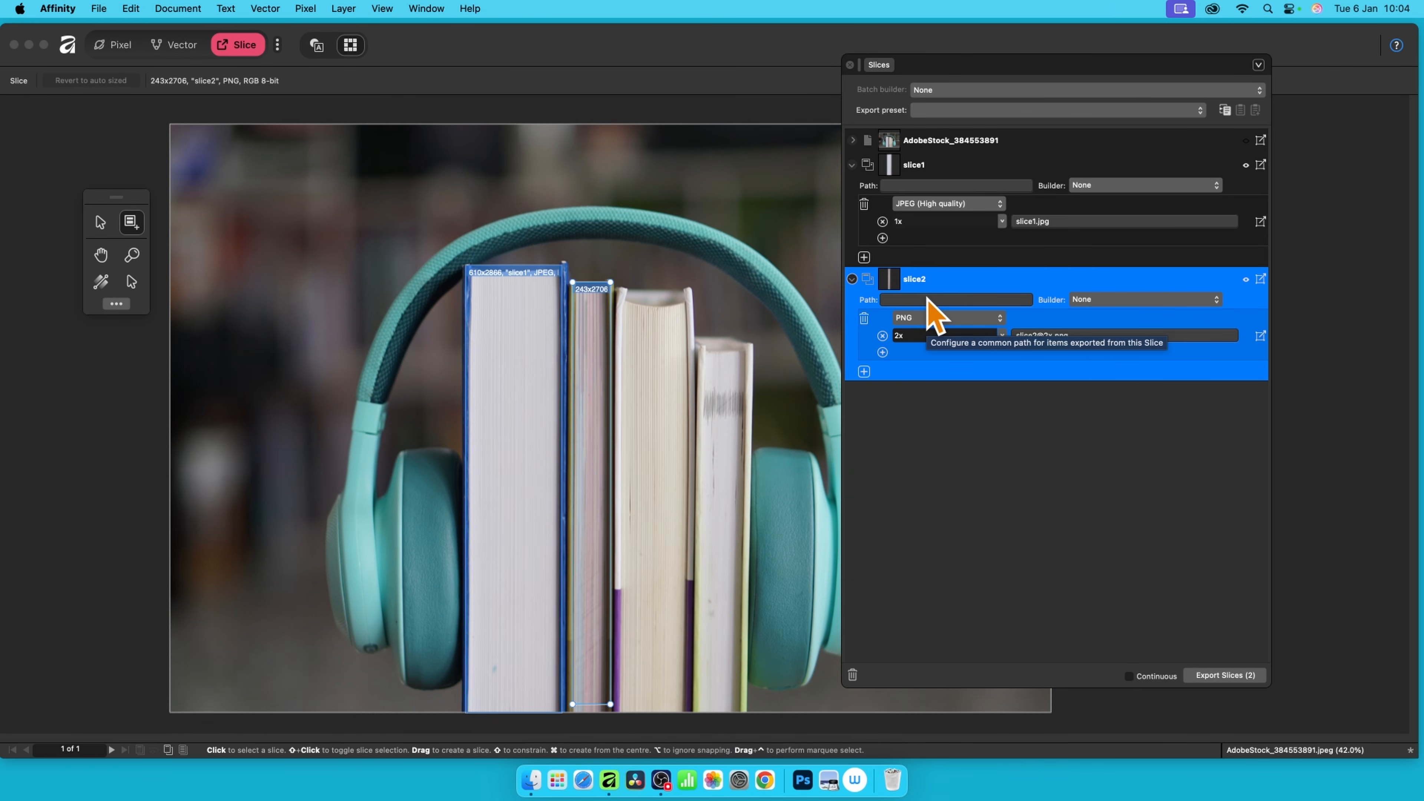
pyautogui.click(994, 336)
pyautogui.click(1001, 337)
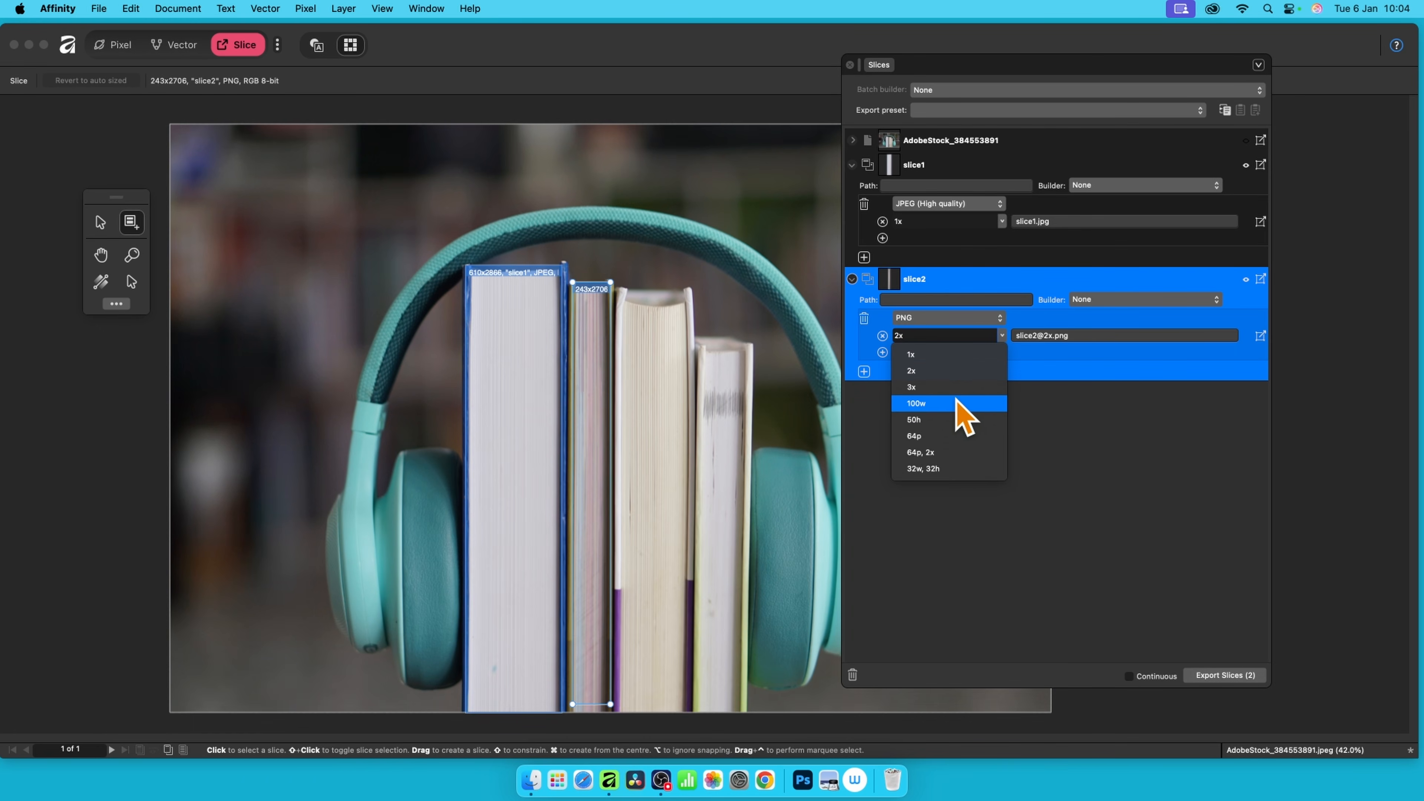
pyautogui.click(1092, 465)
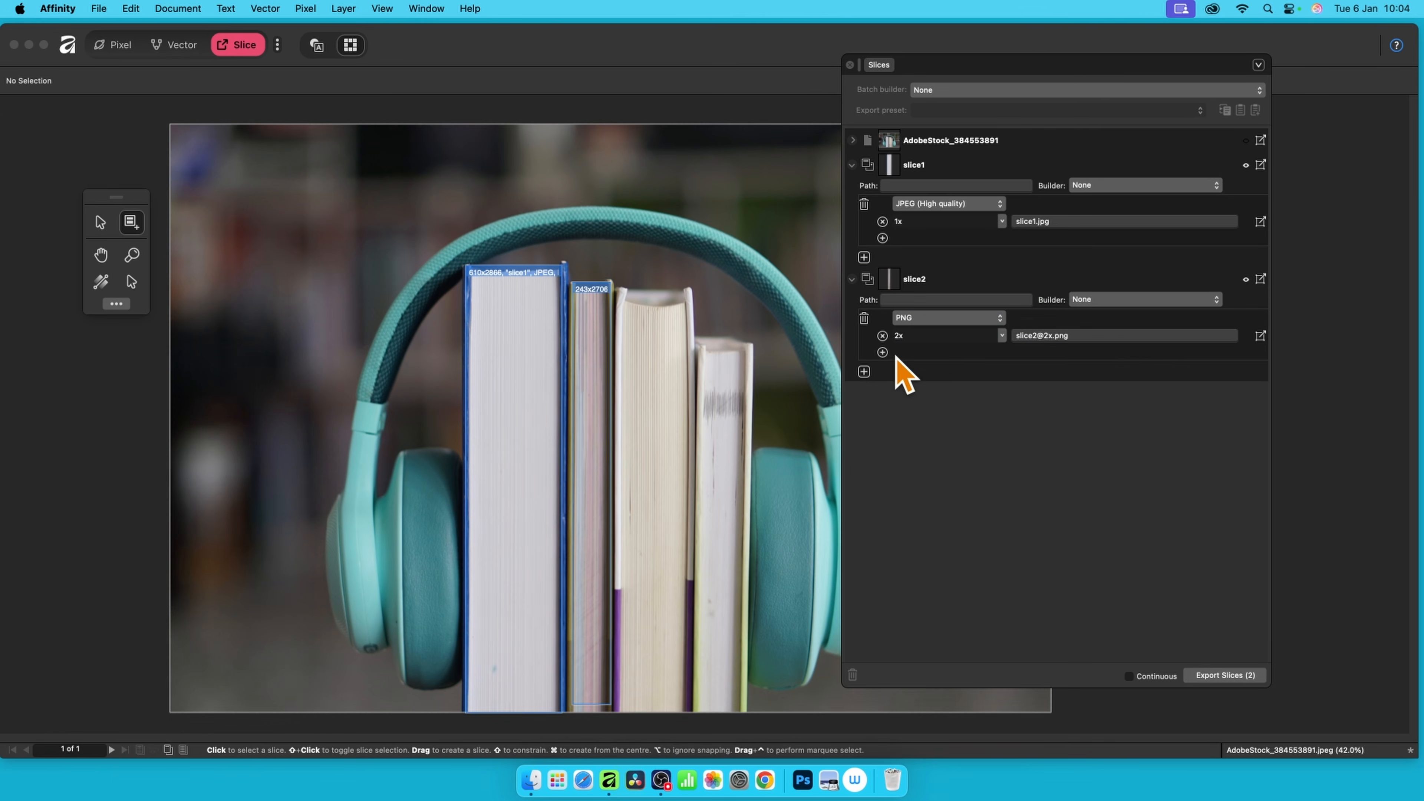
# Step: Build slice2's export path from the Document name, Document filename and Slice name variables
pyautogui.click(933, 302)
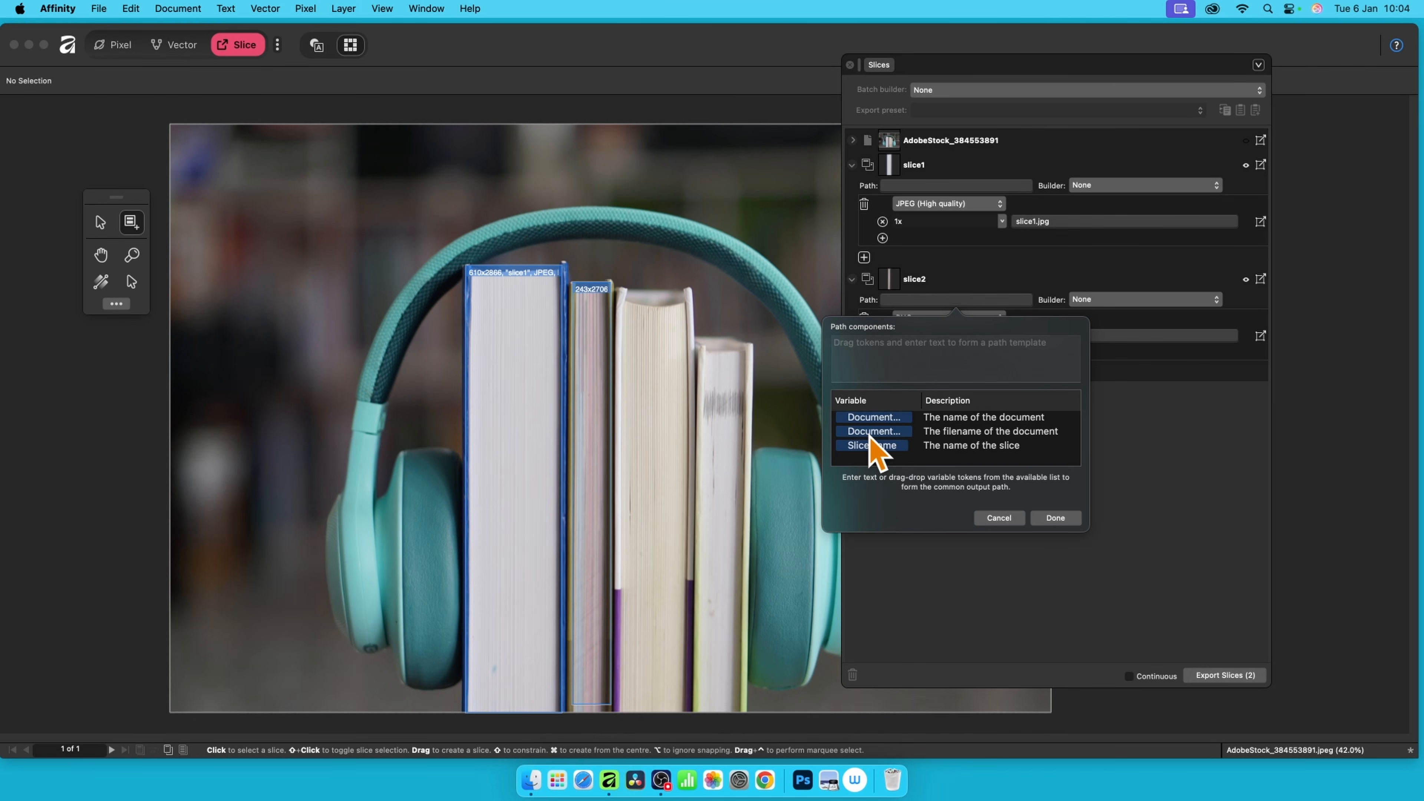
pyautogui.moveTo(890, 422); pyautogui.dragTo(897, 370)
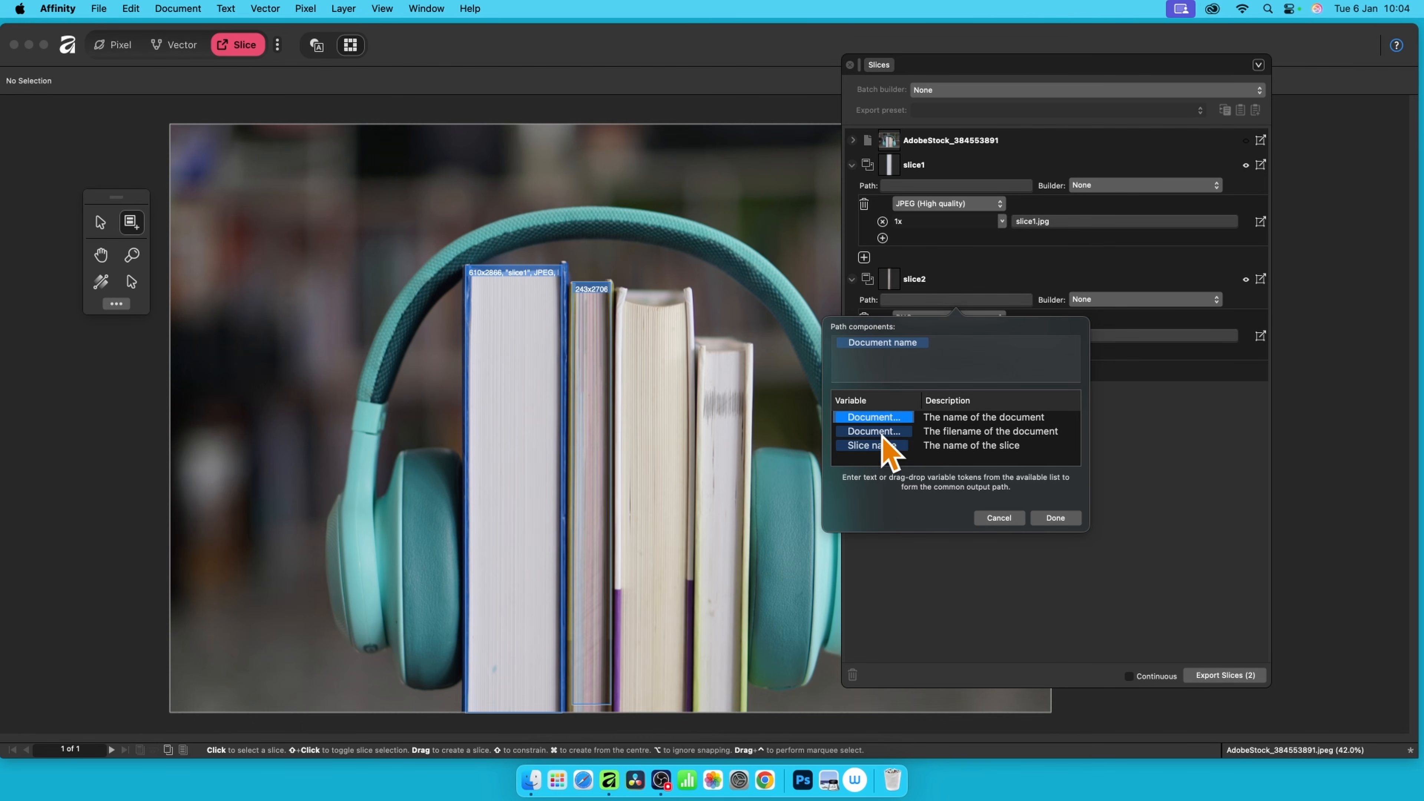
pyautogui.moveTo(885, 432); pyautogui.dragTo(963, 365)
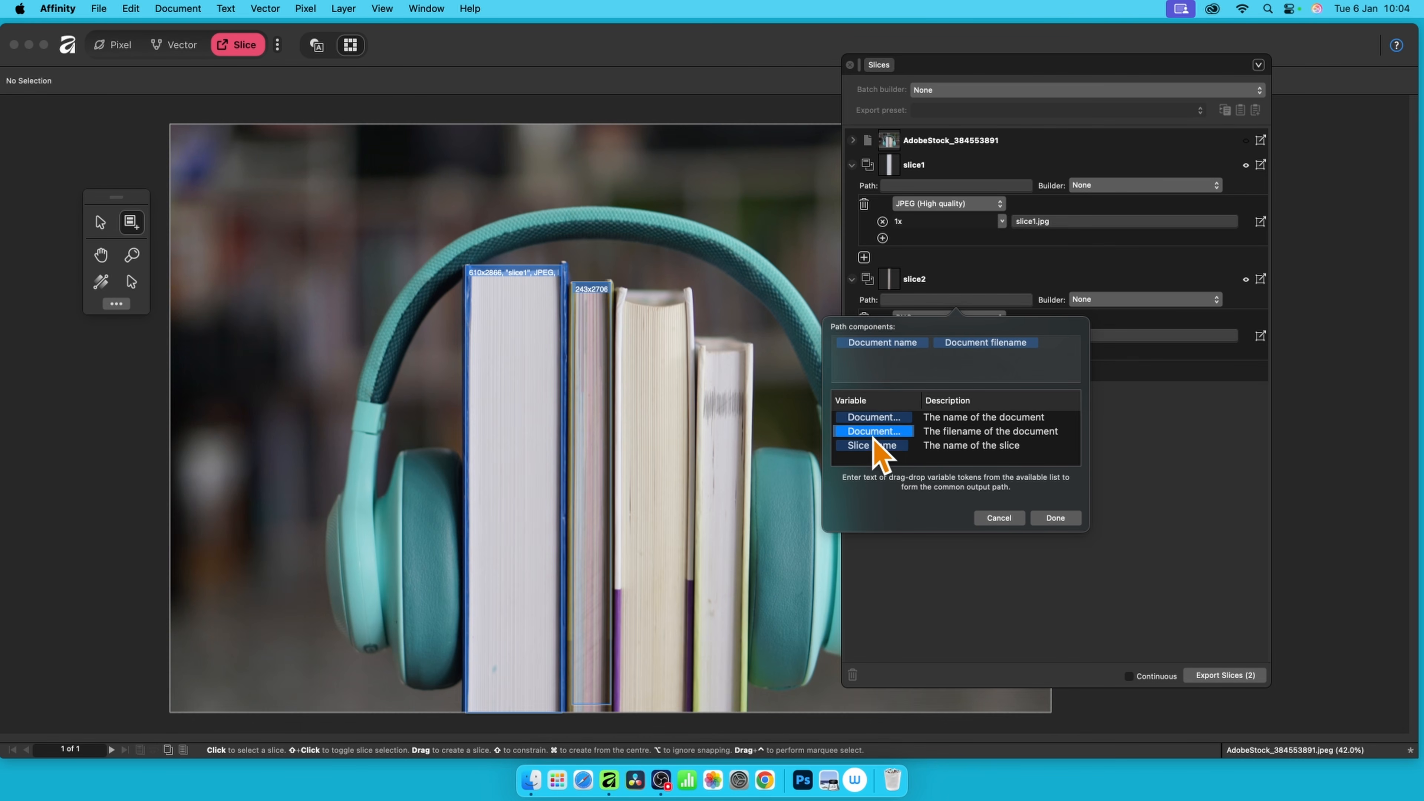
pyautogui.moveTo(876, 452); pyautogui.dragTo(1063, 349)
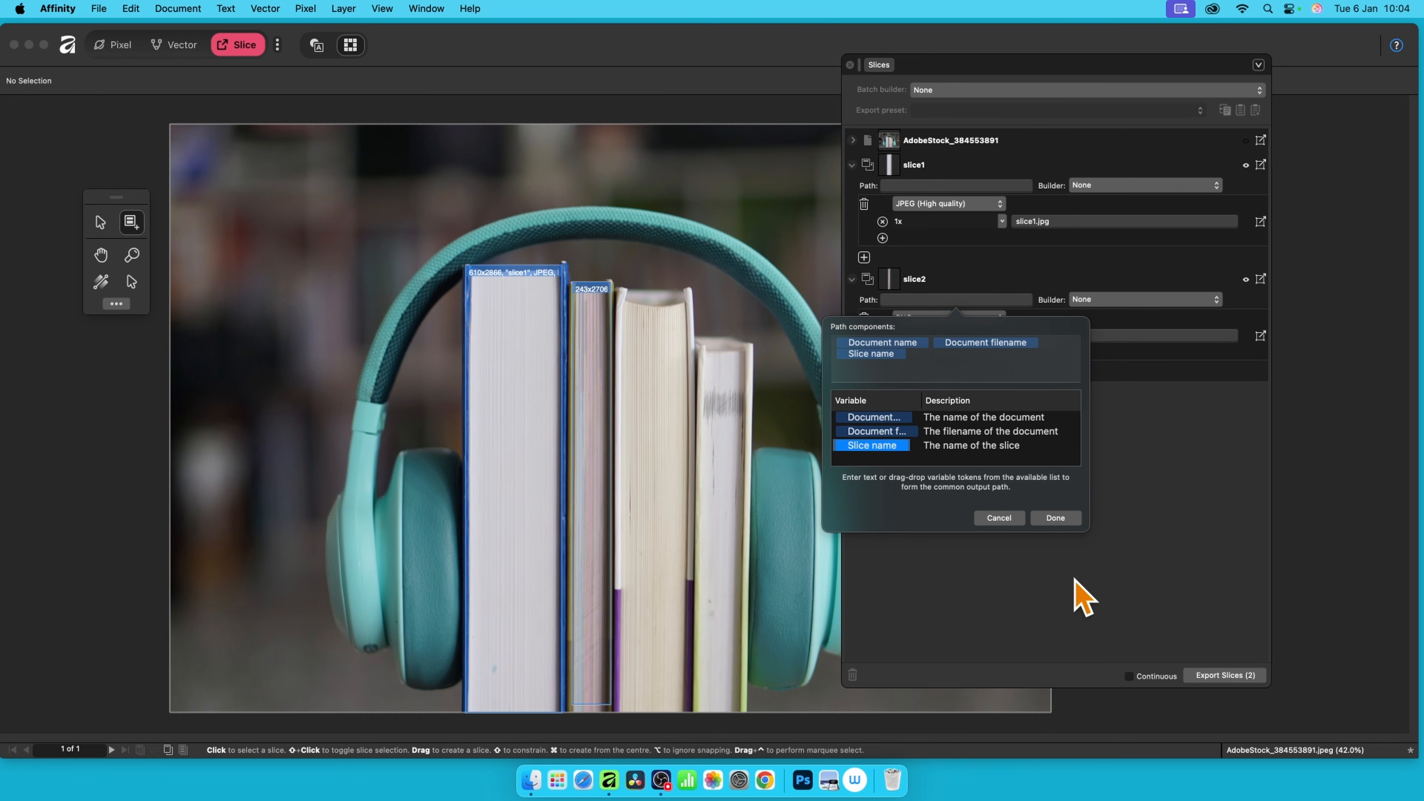
pyautogui.click(1067, 517)
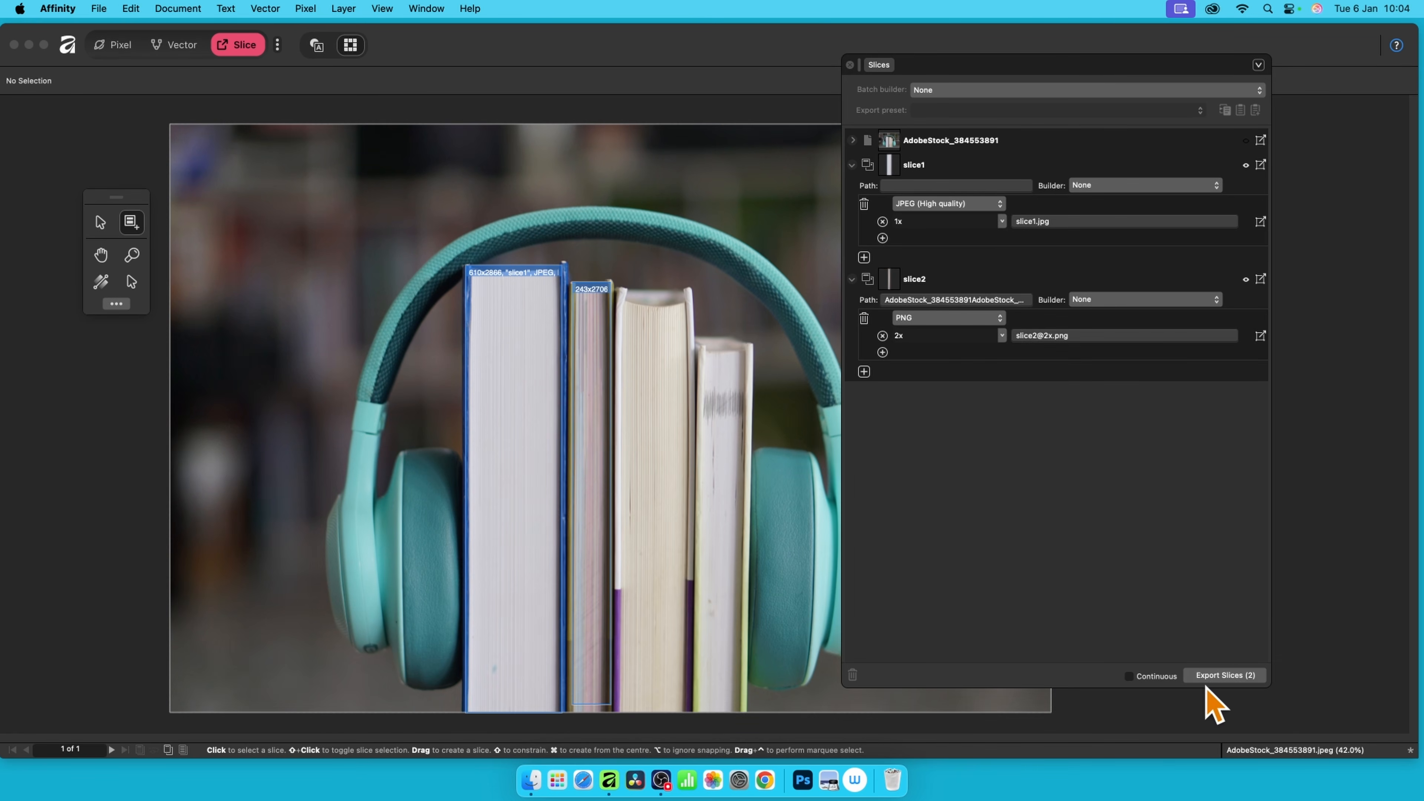
# Step: Export both slices into the slices folder, overwriting the existing slice1.jpg
pyautogui.click(1218, 679)
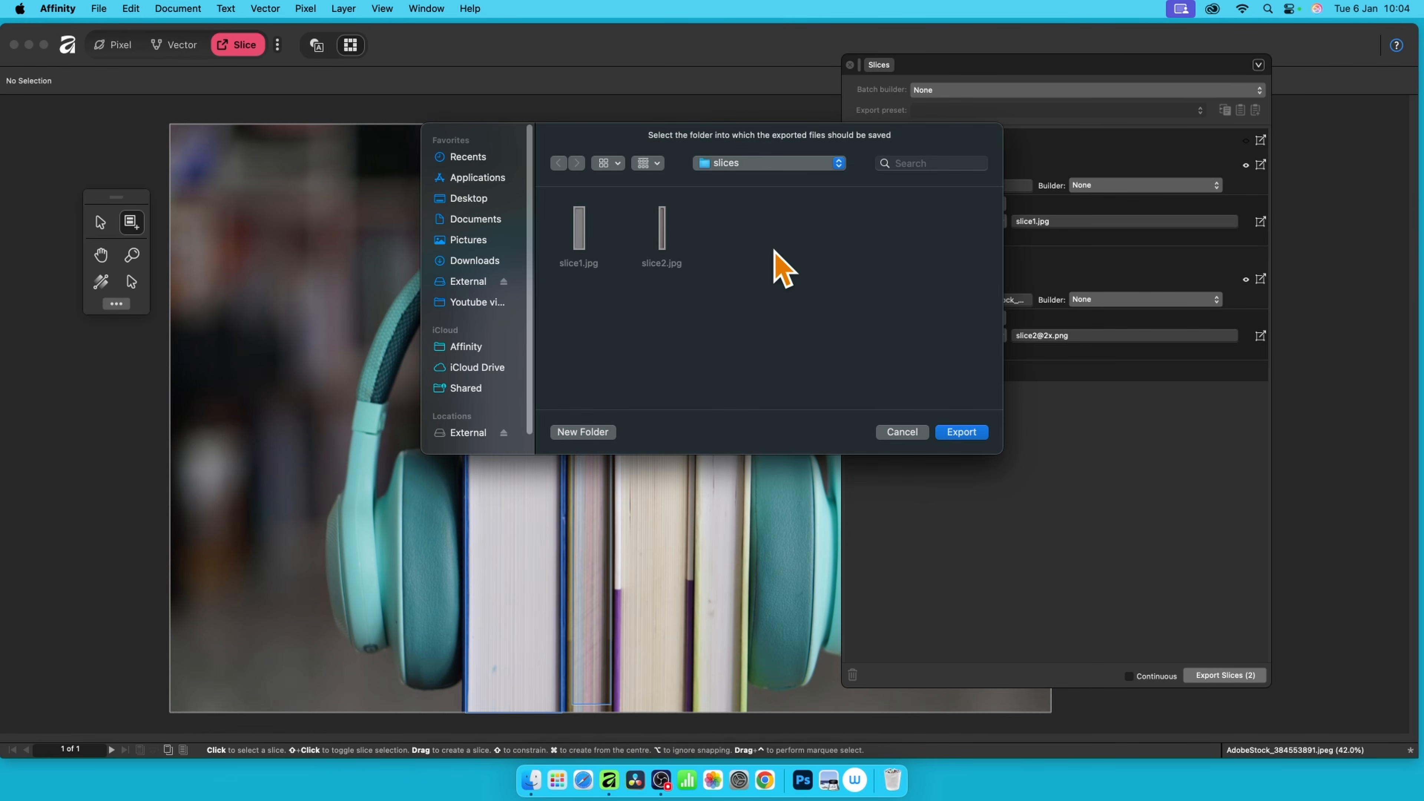
pyautogui.click(961, 432)
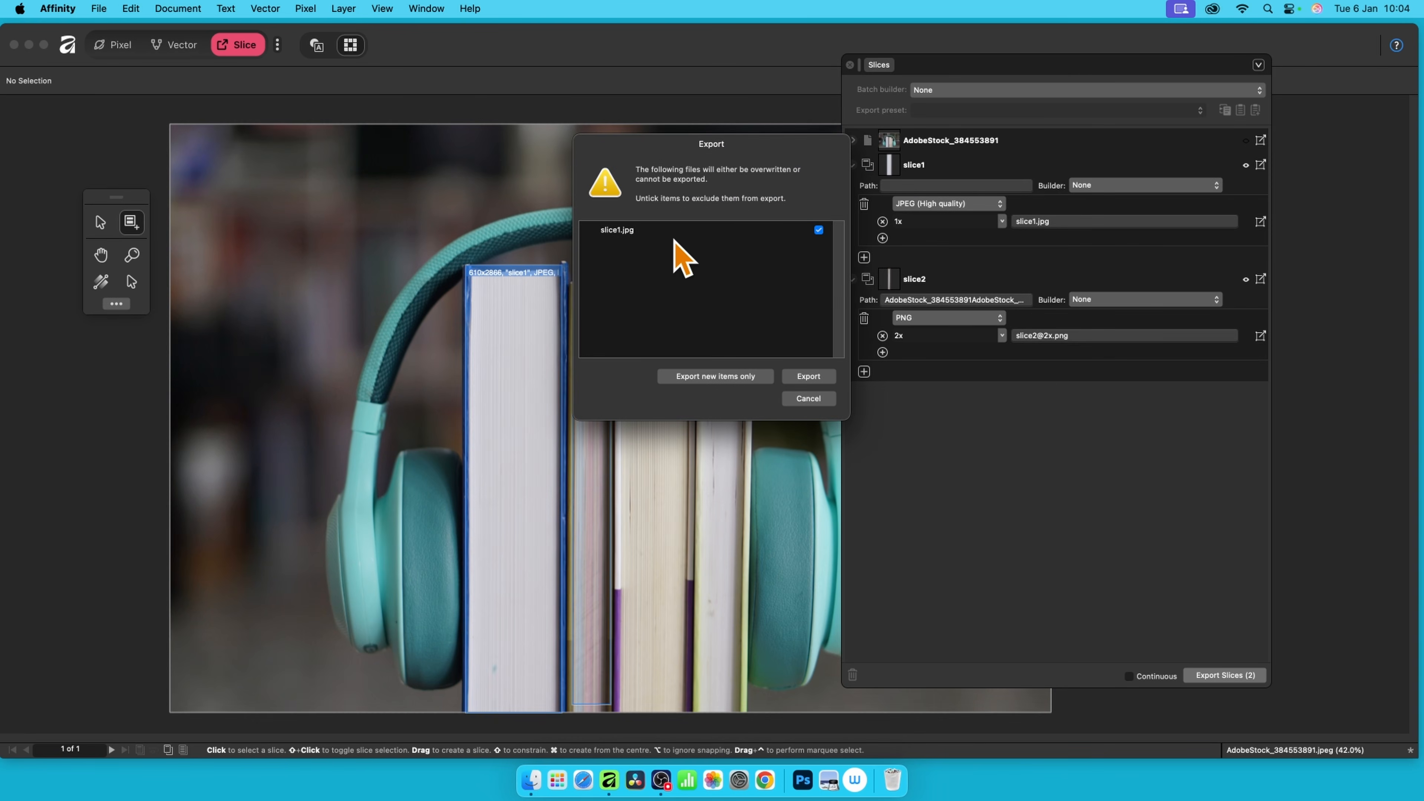
pyautogui.click(810, 378)
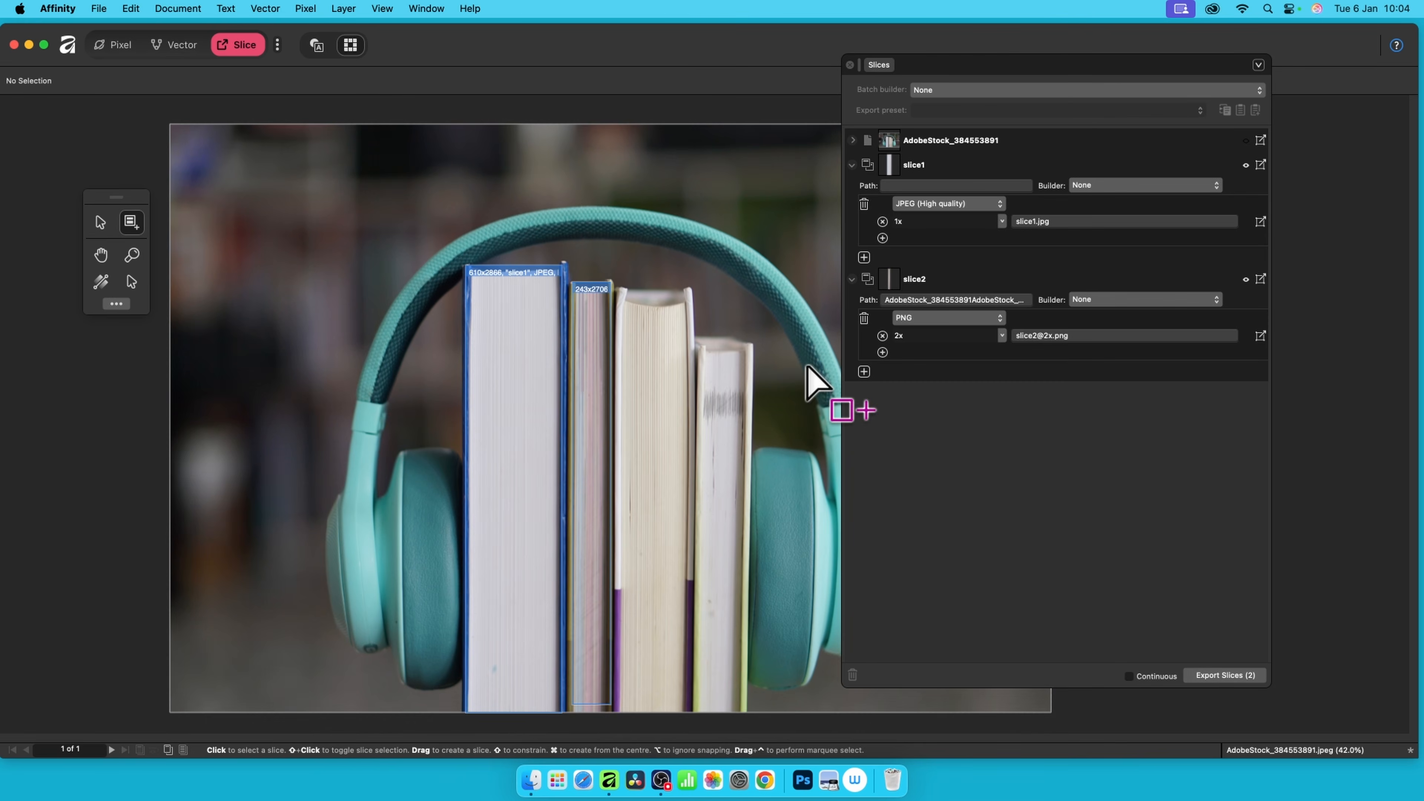
# Step: Switch to Finder, inspect the newly exported subfolder in the slices folder and its contents, and return to Affinity
pyautogui.click(531, 780)
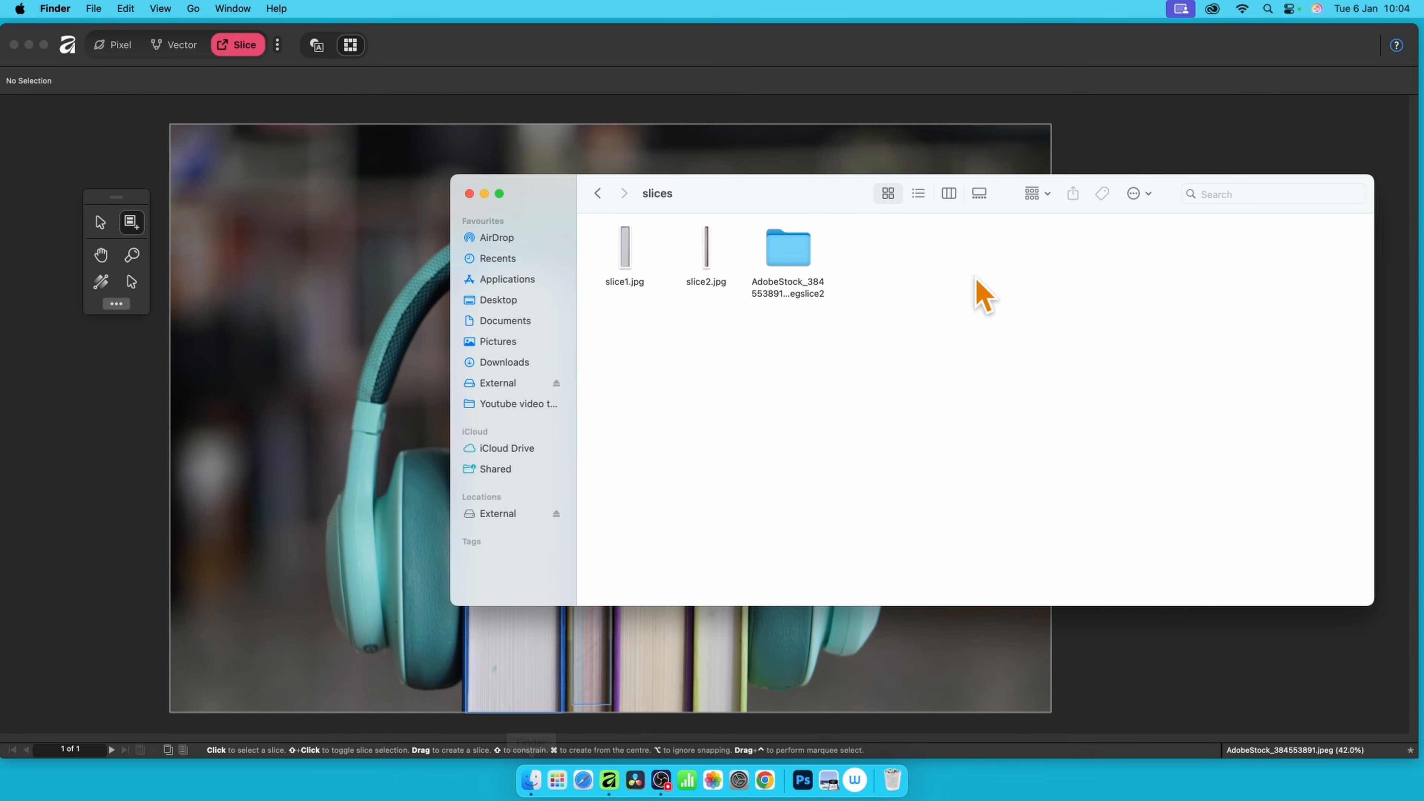
pyautogui.click(786, 238)
pyautogui.click(791, 292)
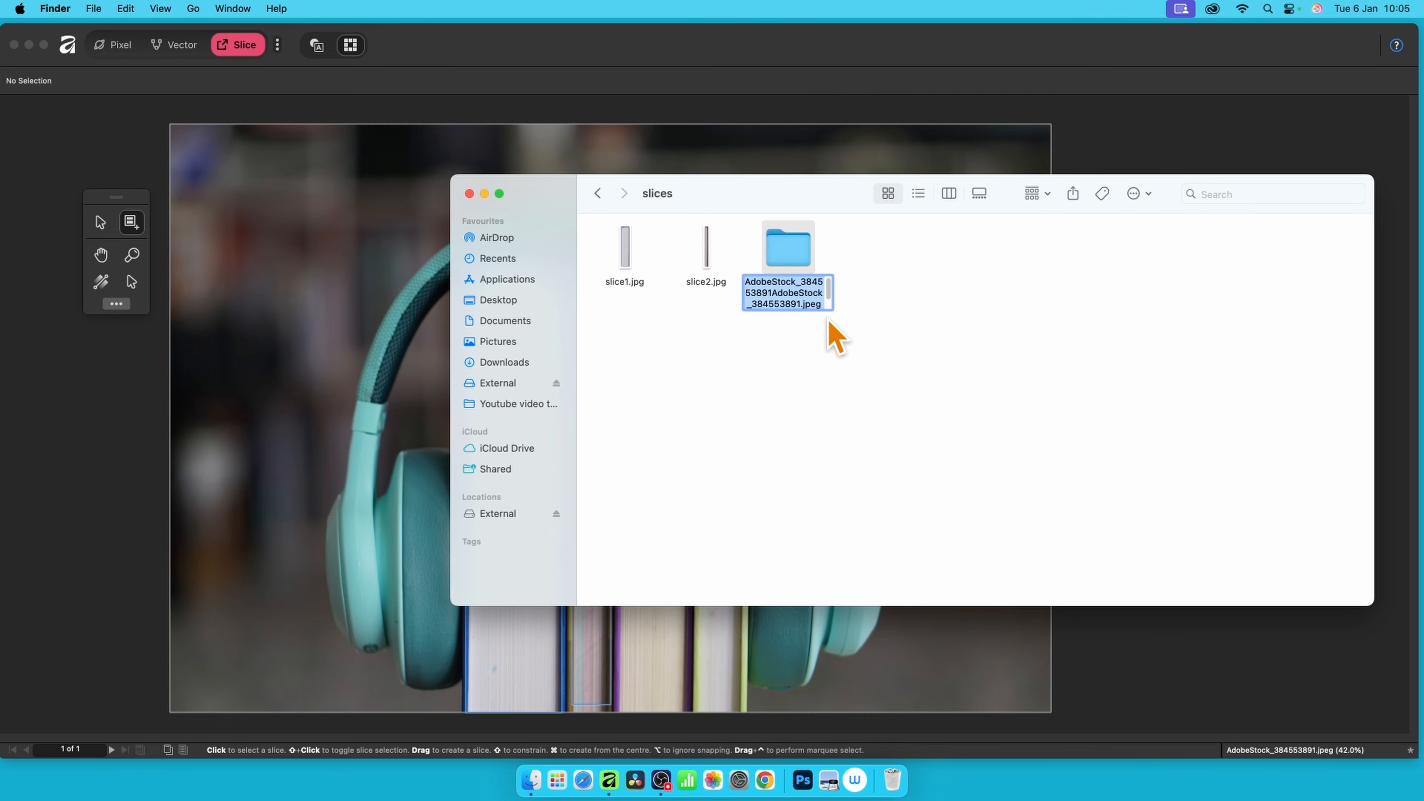
pyautogui.click(942, 281)
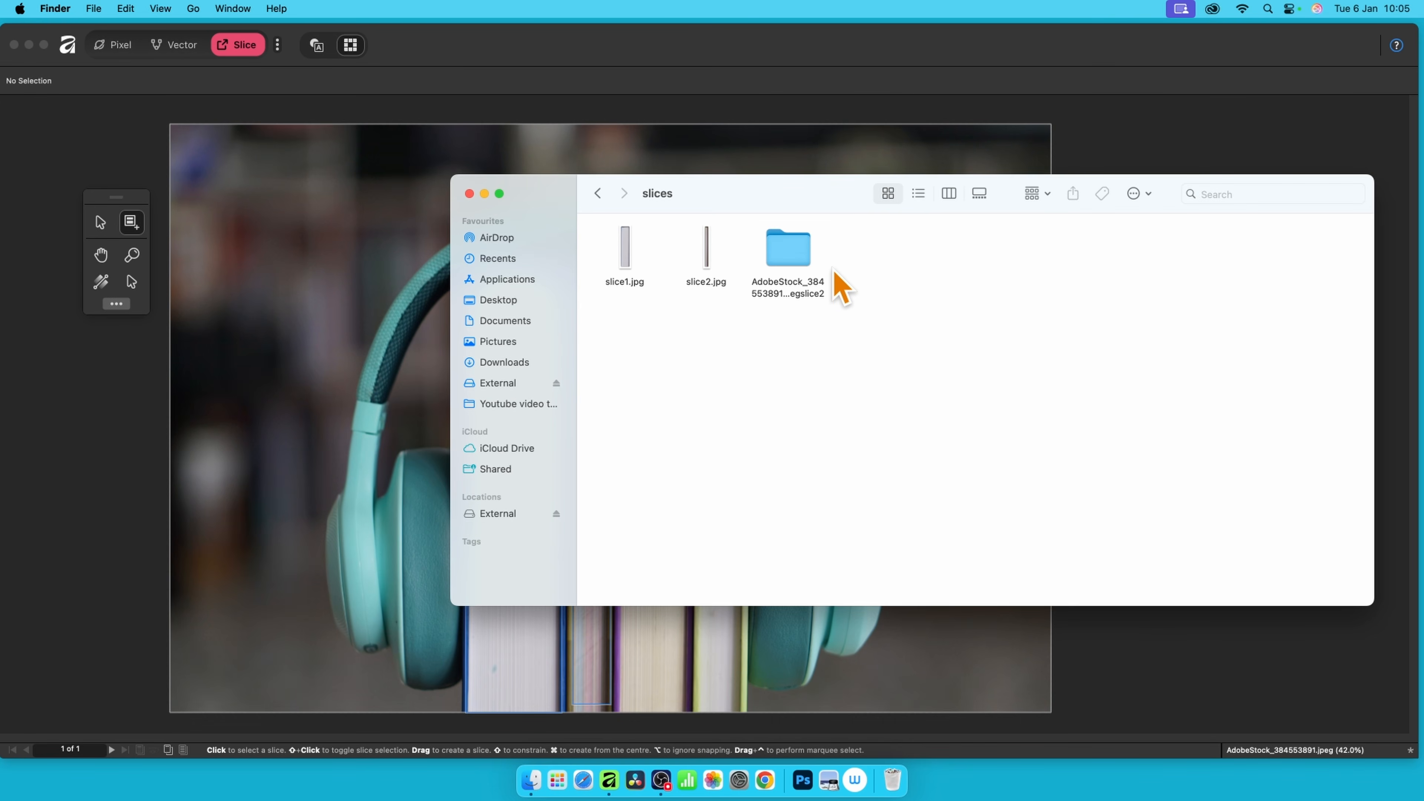
pyautogui.doubleClick(791, 253)
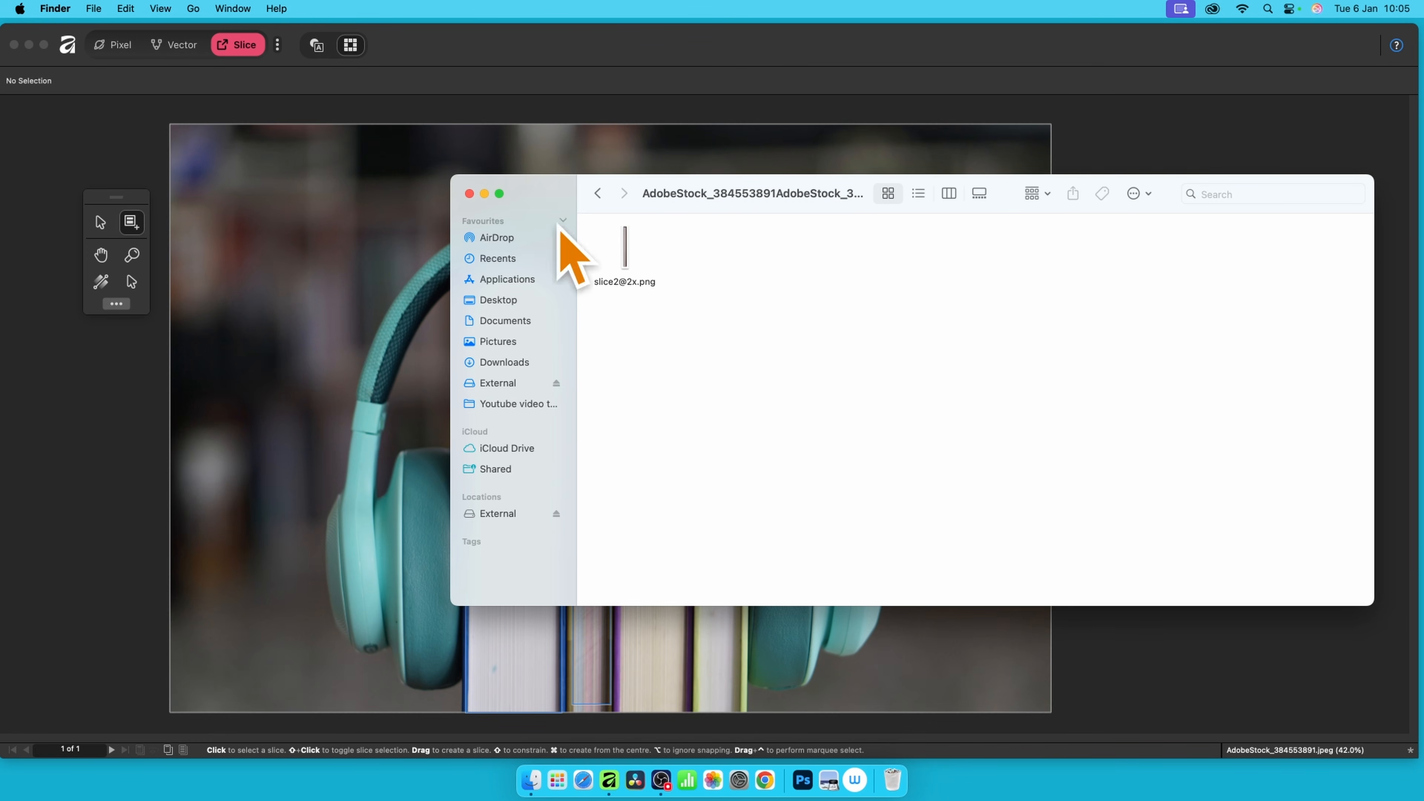
pyautogui.click(598, 193)
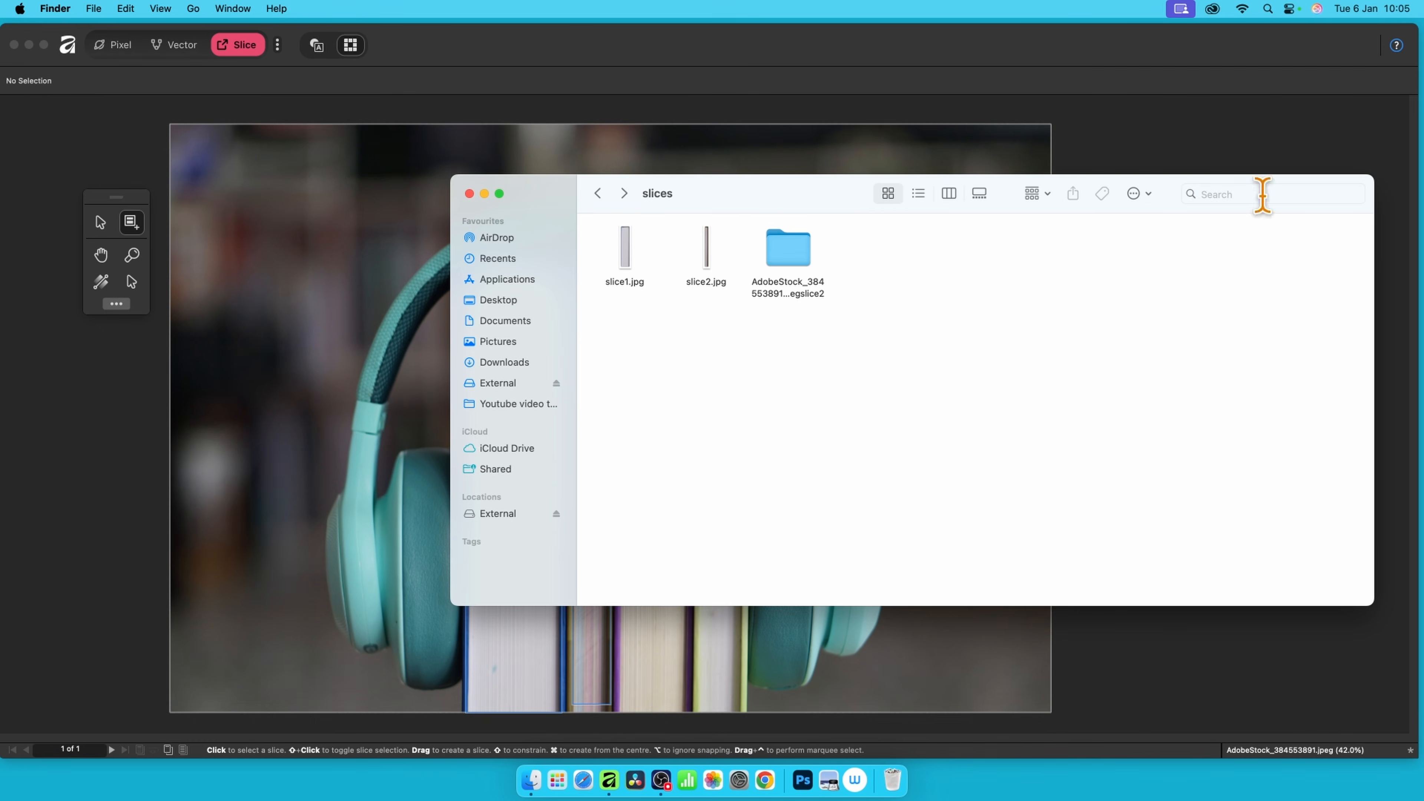
pyautogui.click(1177, 617)
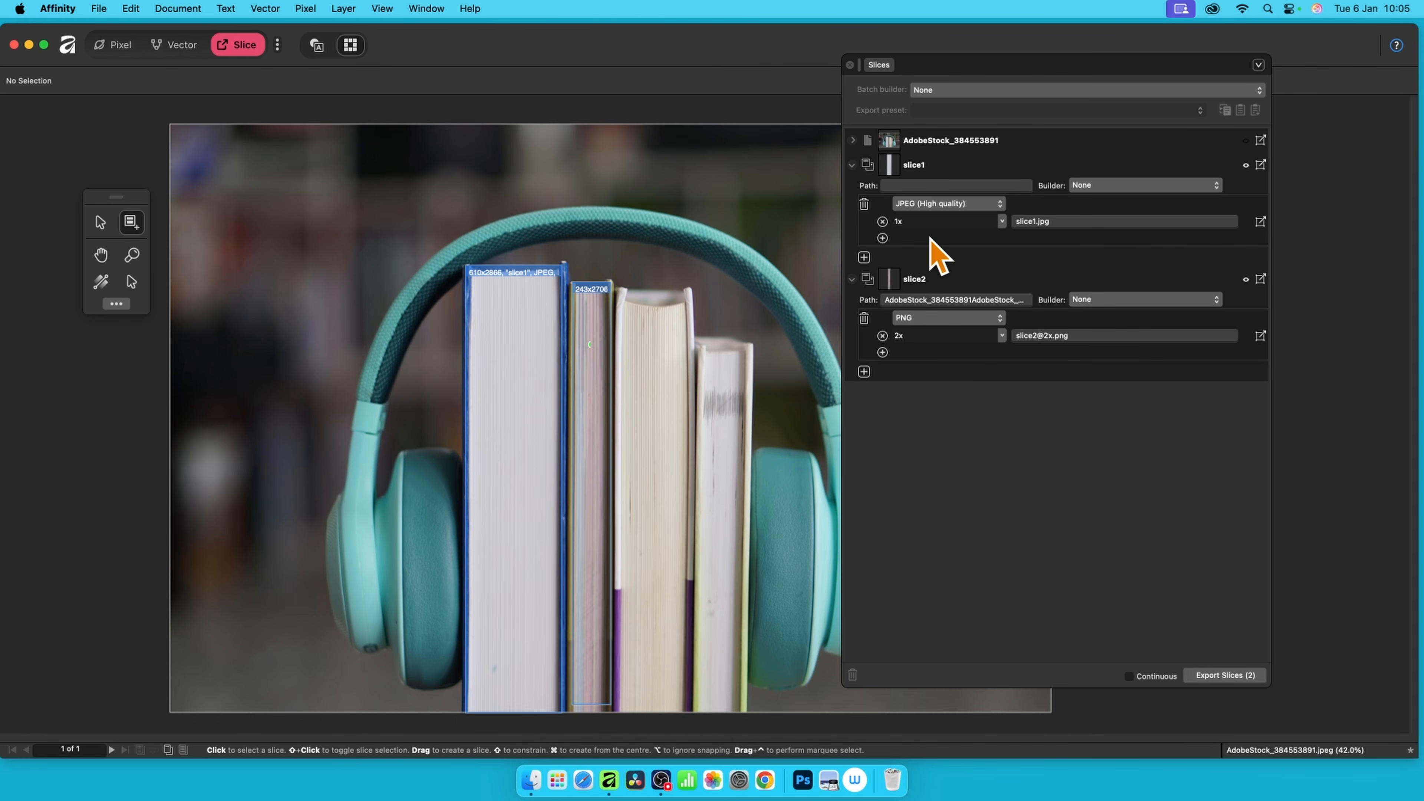
# Step: Add a 3x export size to slice1 and set its file format to TIFF RGB 8-bit
pyautogui.click(882, 239)
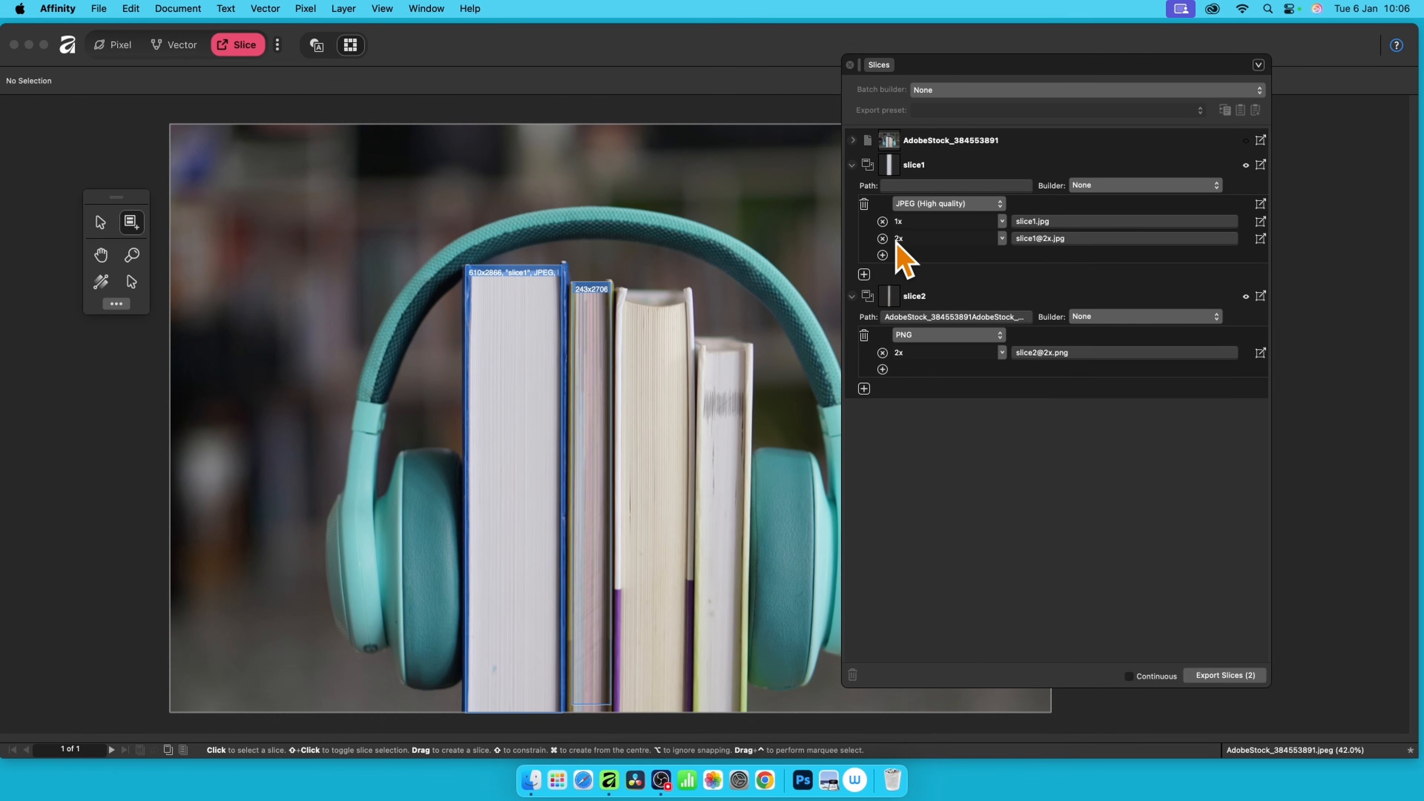
pyautogui.click(1003, 239)
pyautogui.click(938, 289)
pyautogui.click(972, 239)
pyautogui.click(1066, 240)
pyautogui.click(931, 235)
pyautogui.click(943, 205)
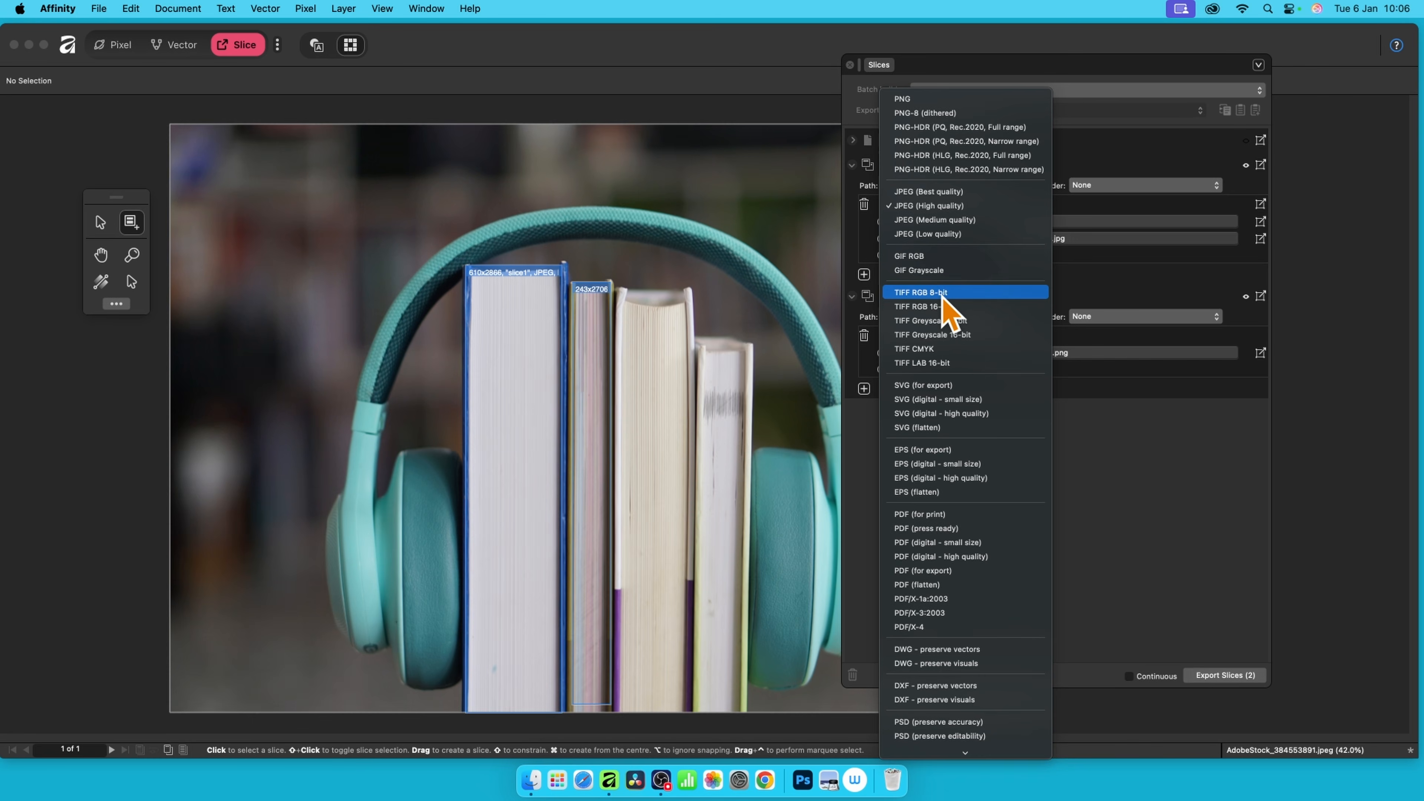
pyautogui.click(943, 294)
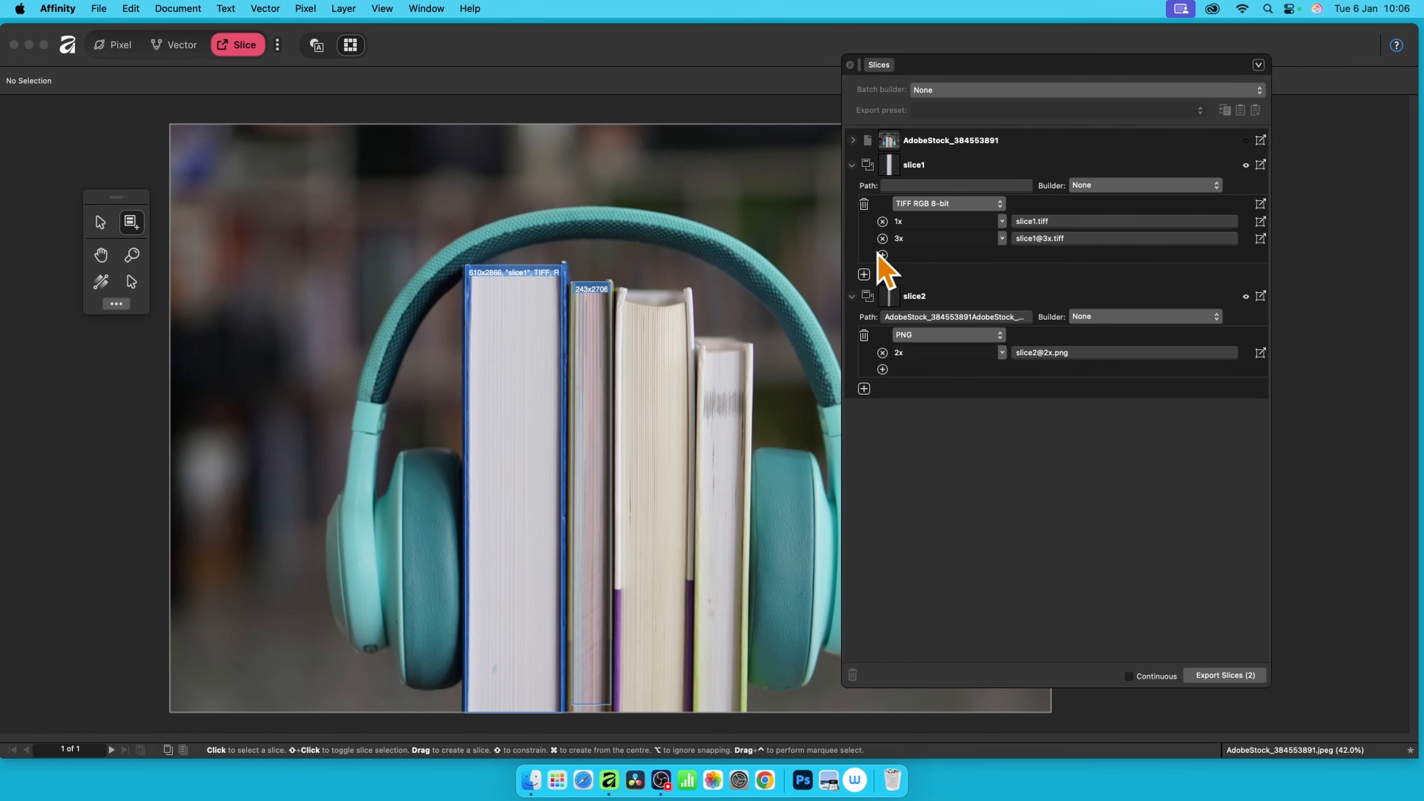
# Step: Set slice1's file format to PNG and add a 2x export size
pyautogui.click(972, 203)
pyautogui.click(947, 17)
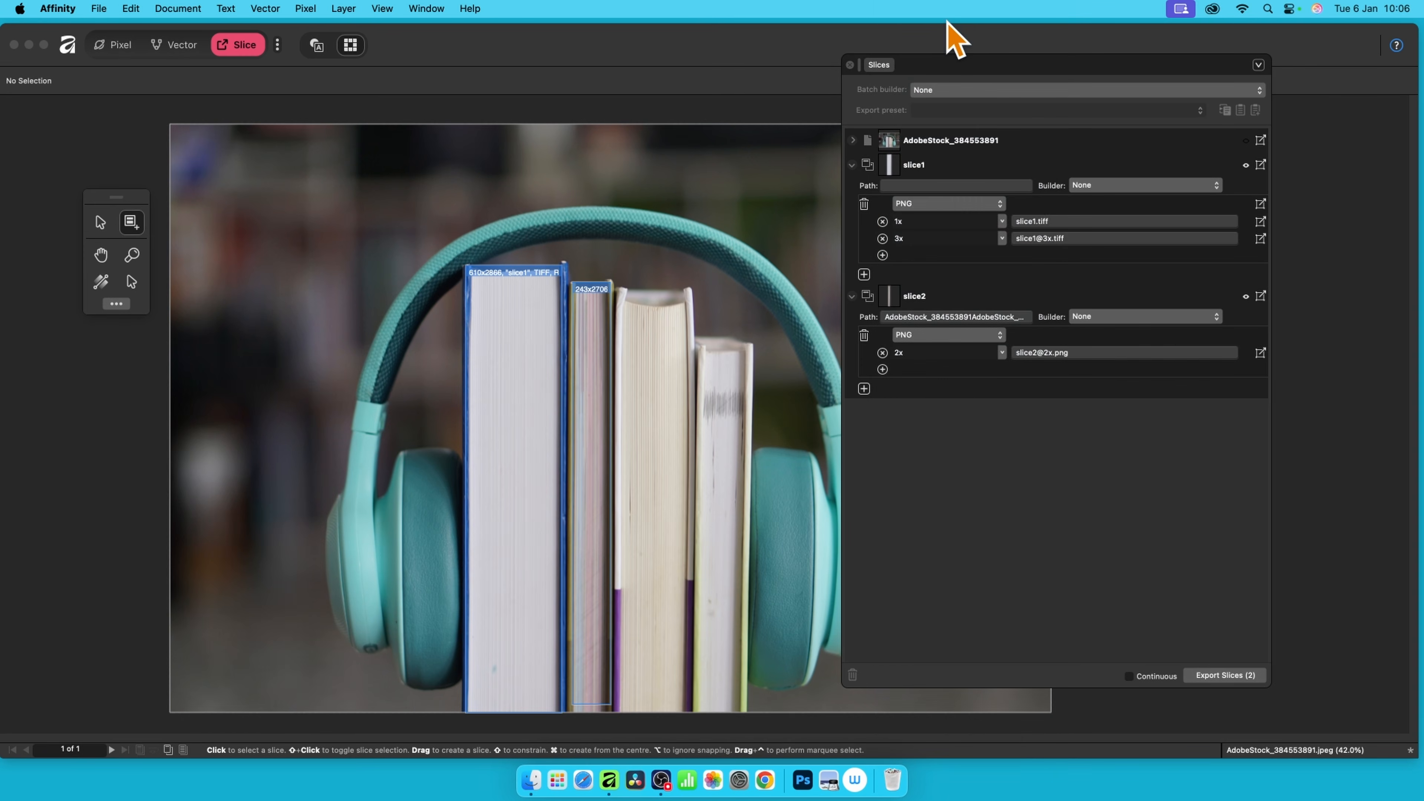
pyautogui.click(882, 254)
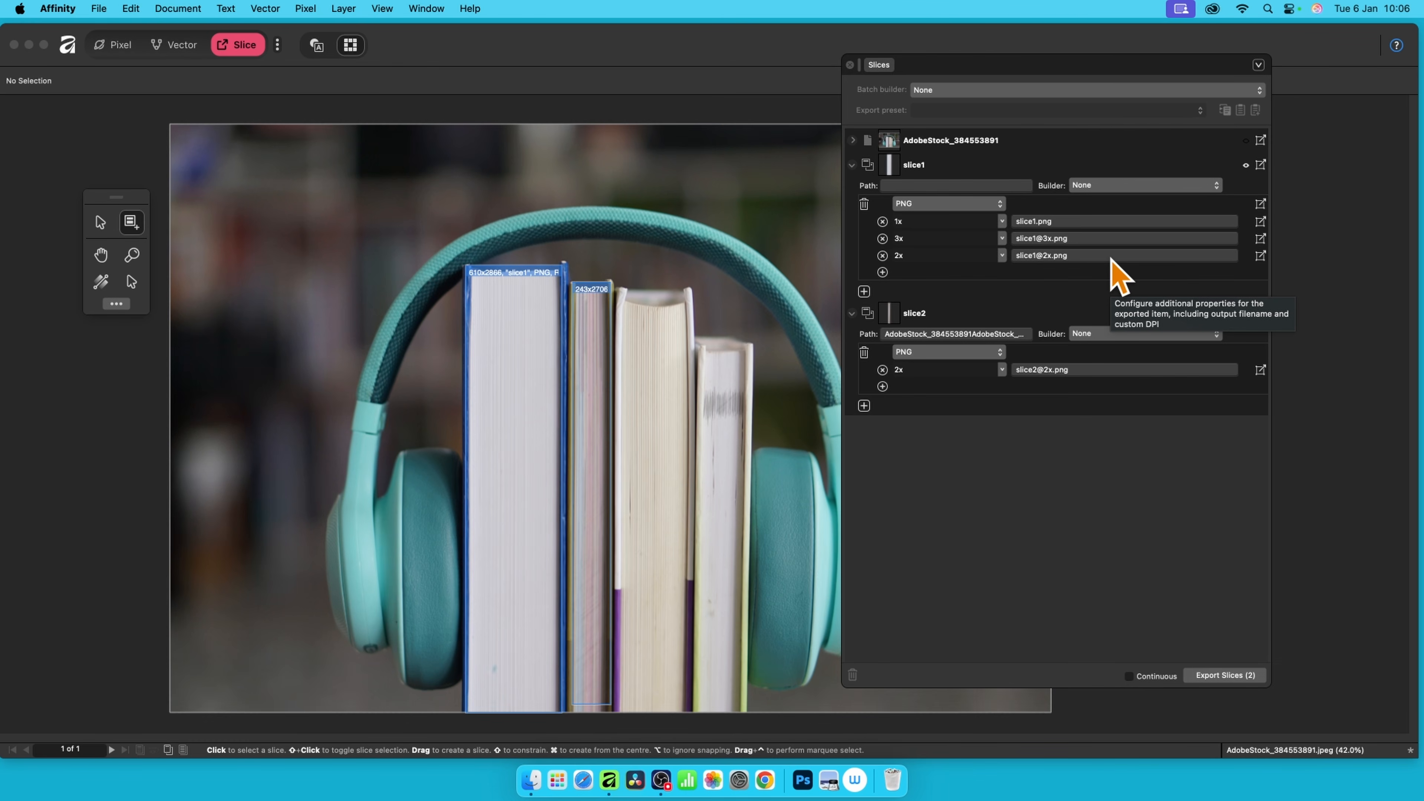
# Step: Set slice2's file format to GIF RGB and add a 1x export size
pyautogui.click(919, 352)
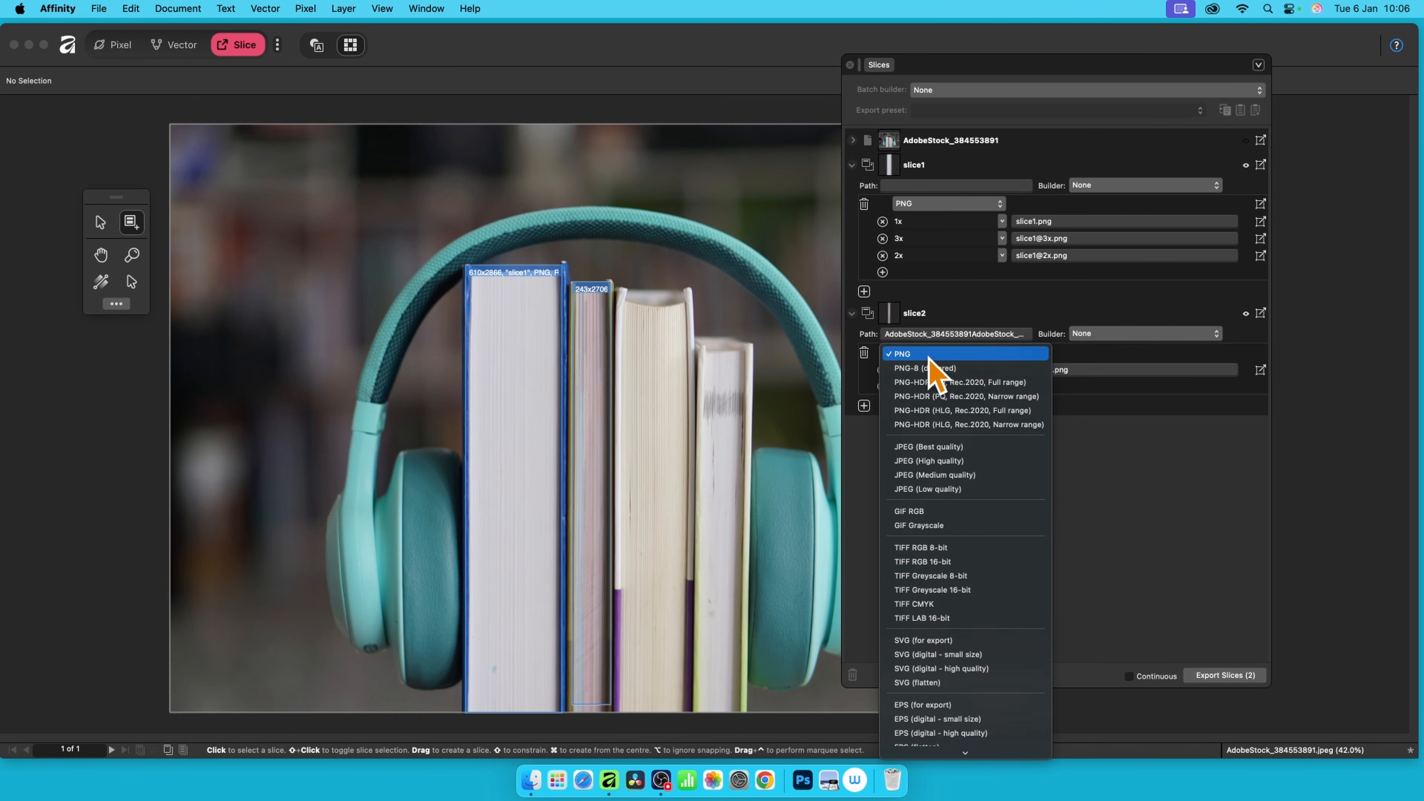
pyautogui.click(919, 511)
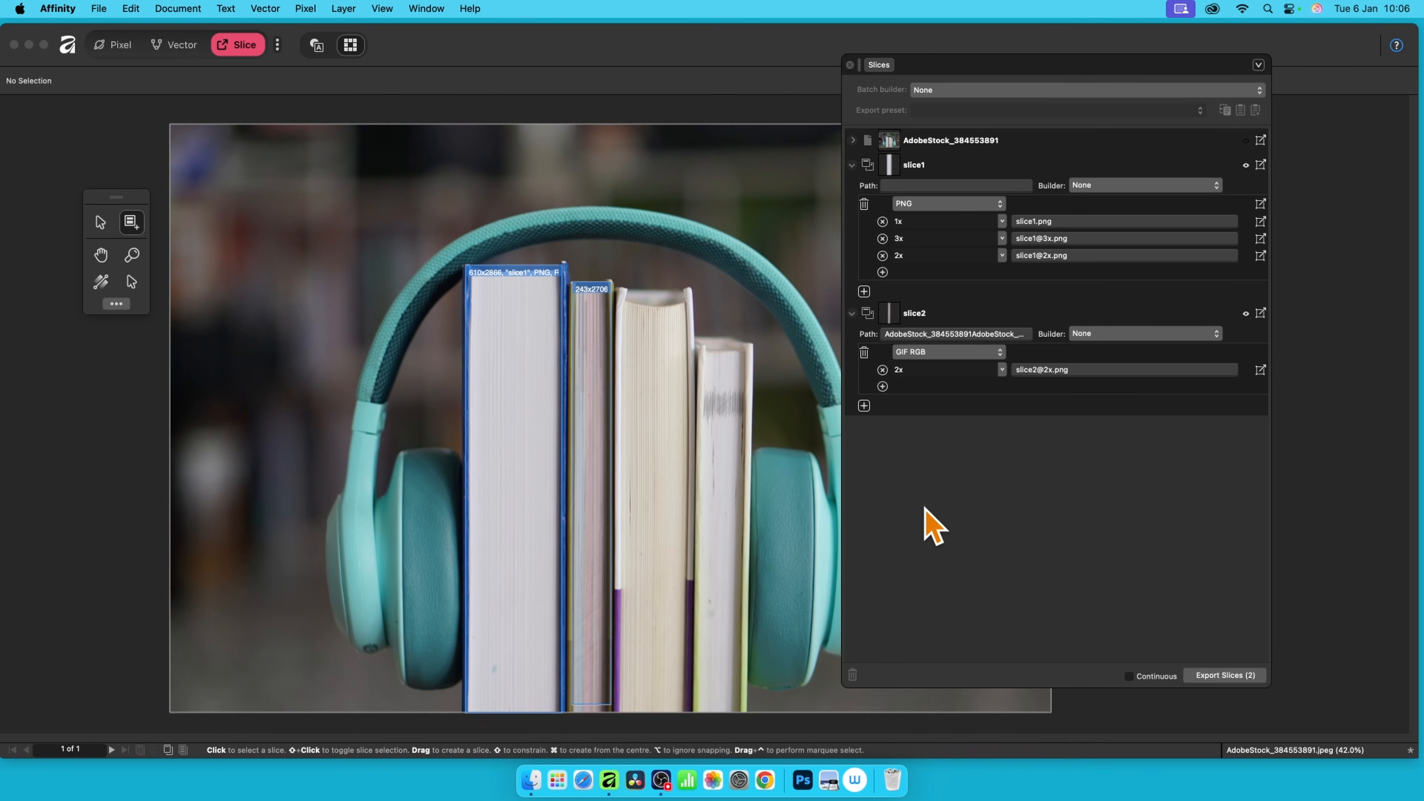
pyautogui.click(883, 387)
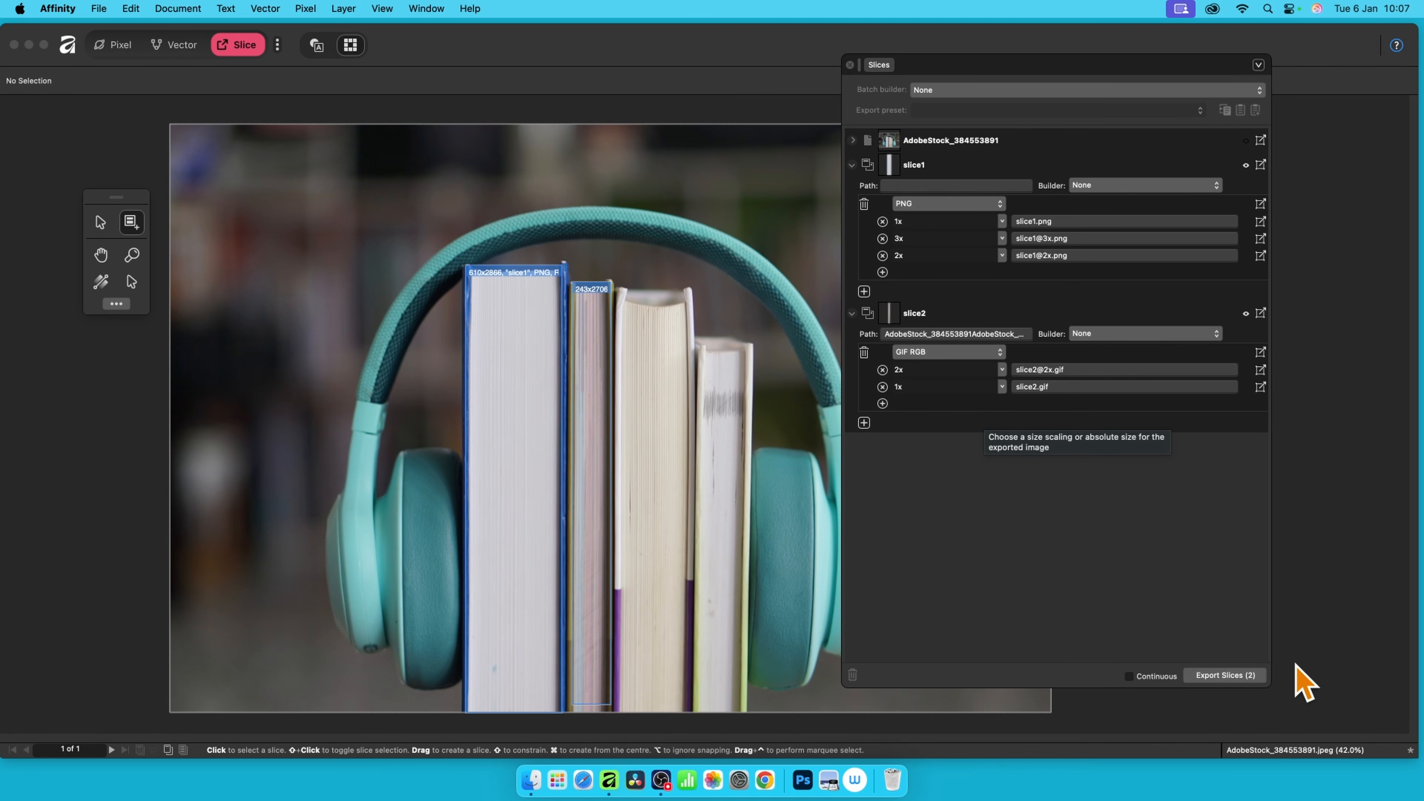
# Step: Export both slices into the slices folder, check the files and subfolder in Finder, and return to Affinity
pyautogui.click(1234, 677)
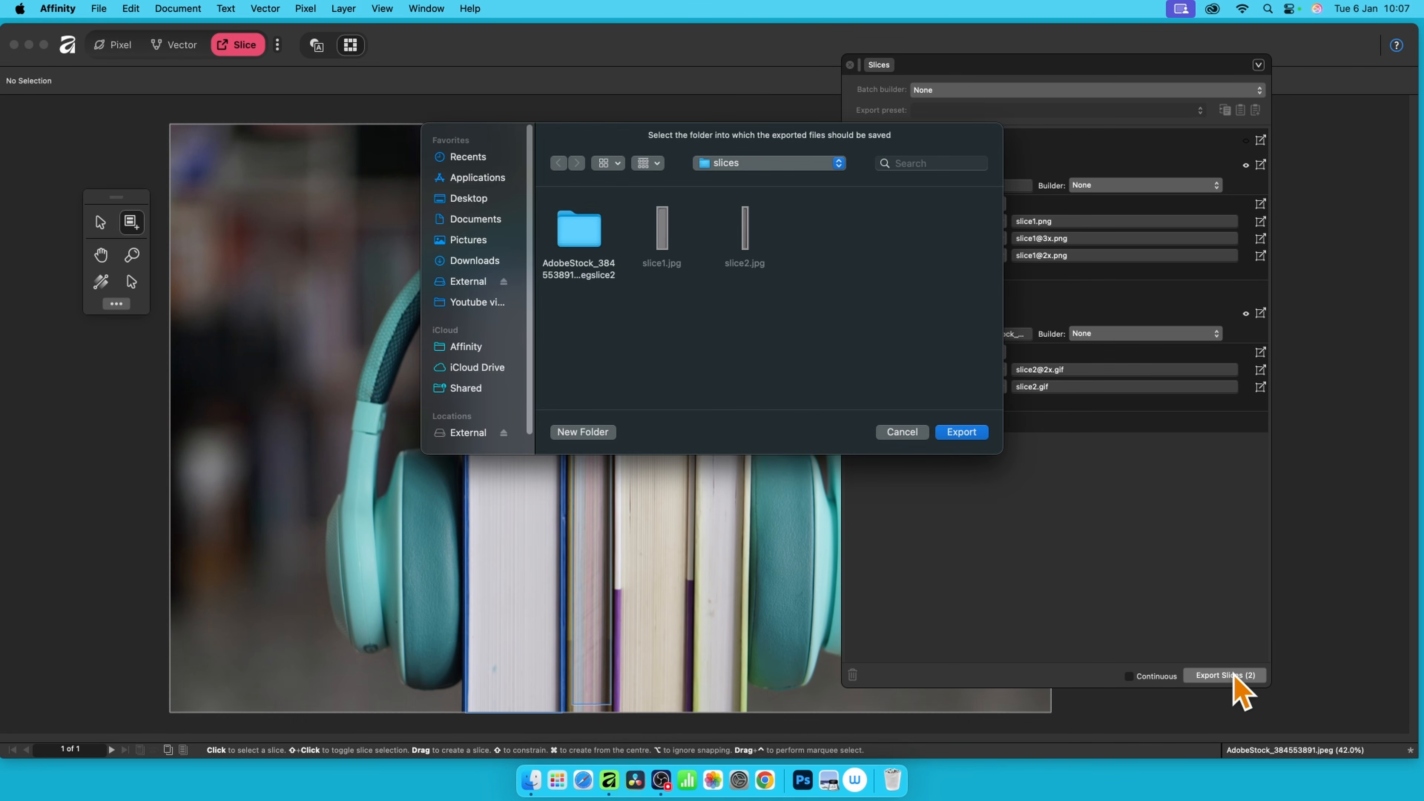
pyautogui.click(980, 431)
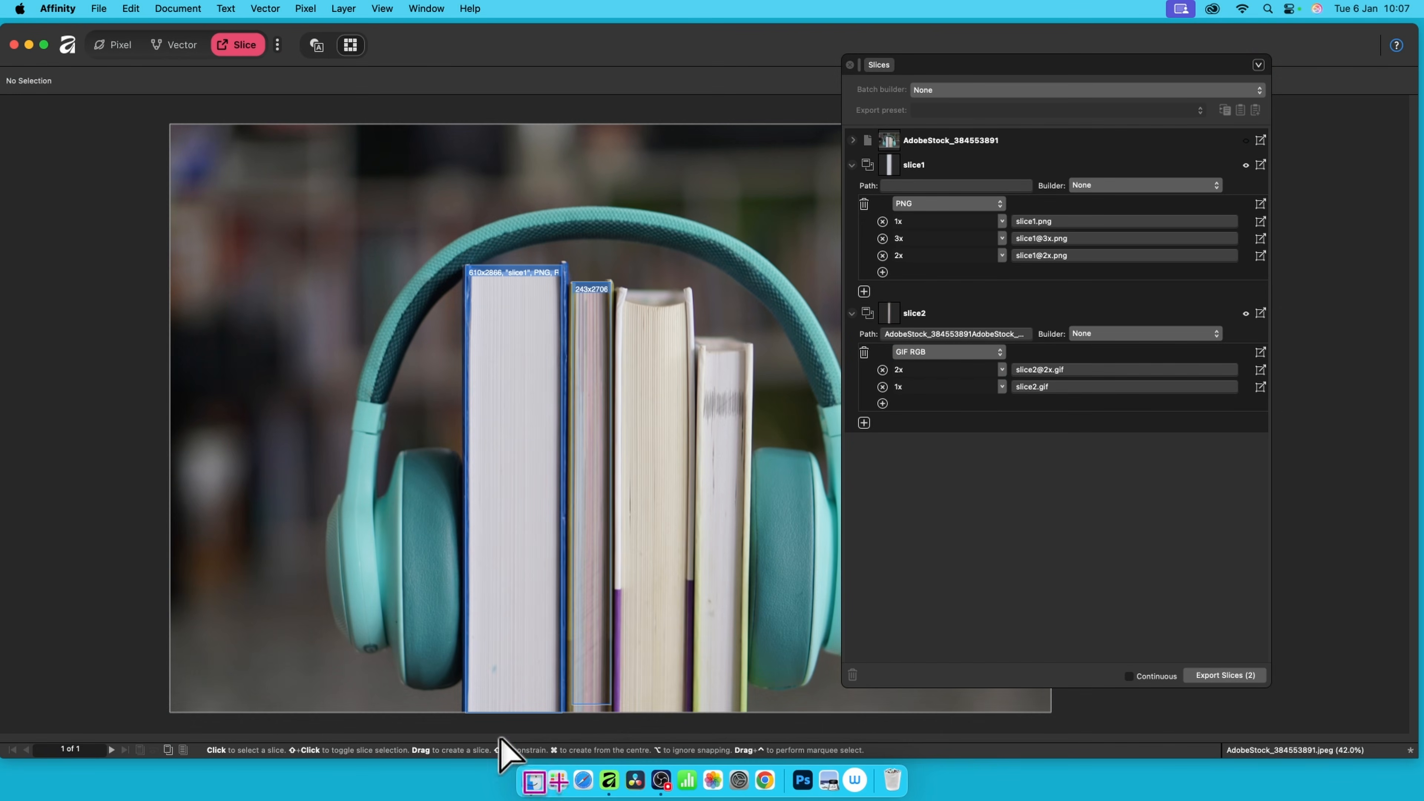
pyautogui.click(530, 780)
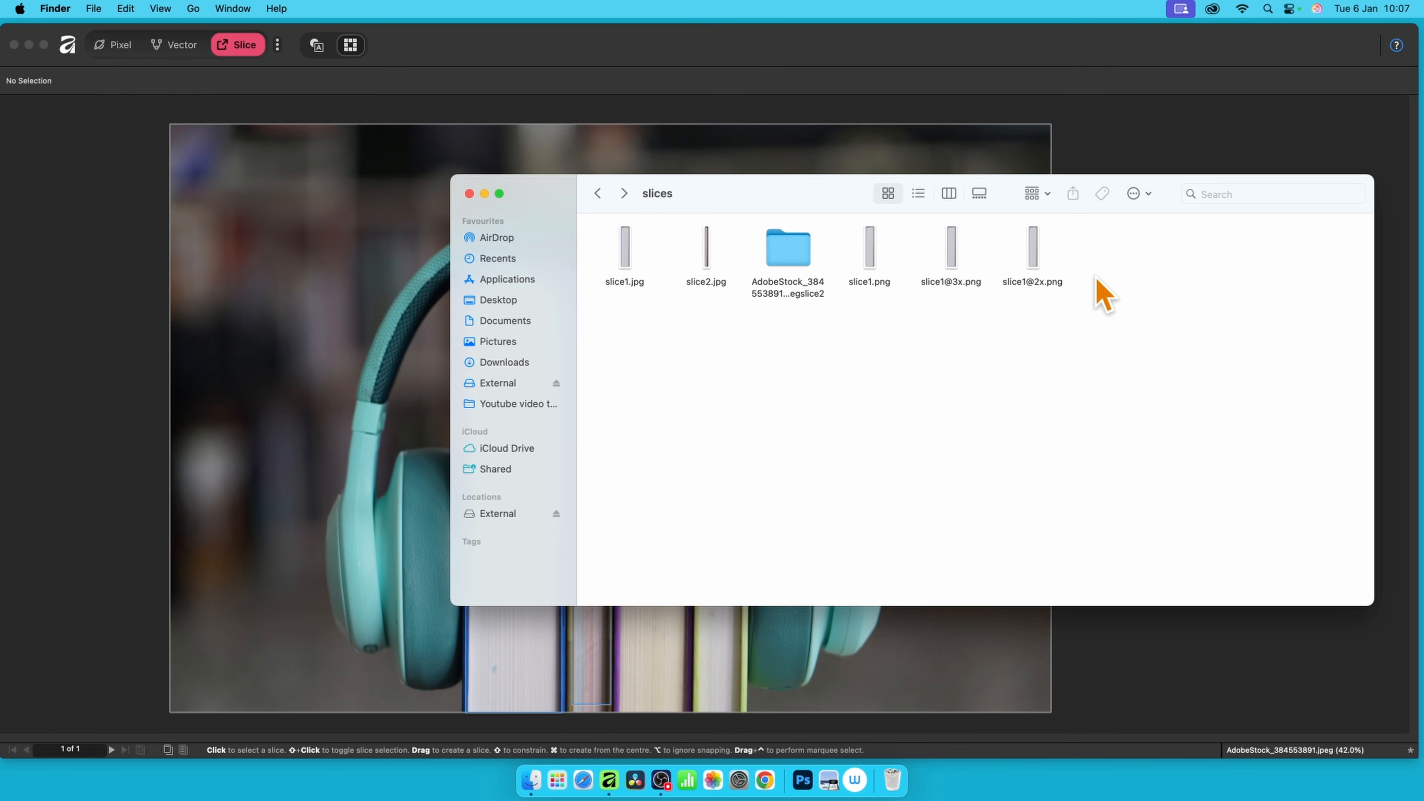
pyautogui.doubleClick(795, 257)
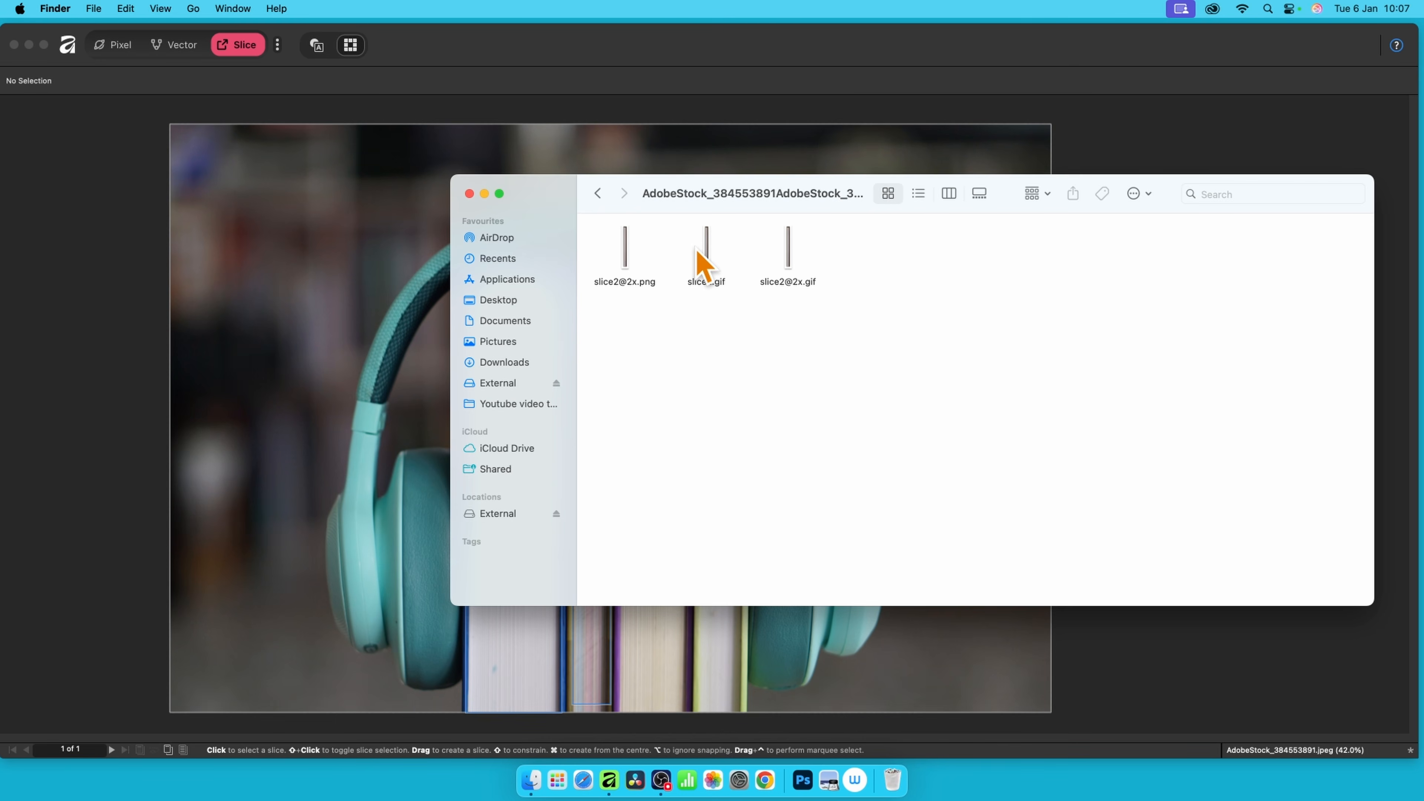
pyautogui.click(675, 119)
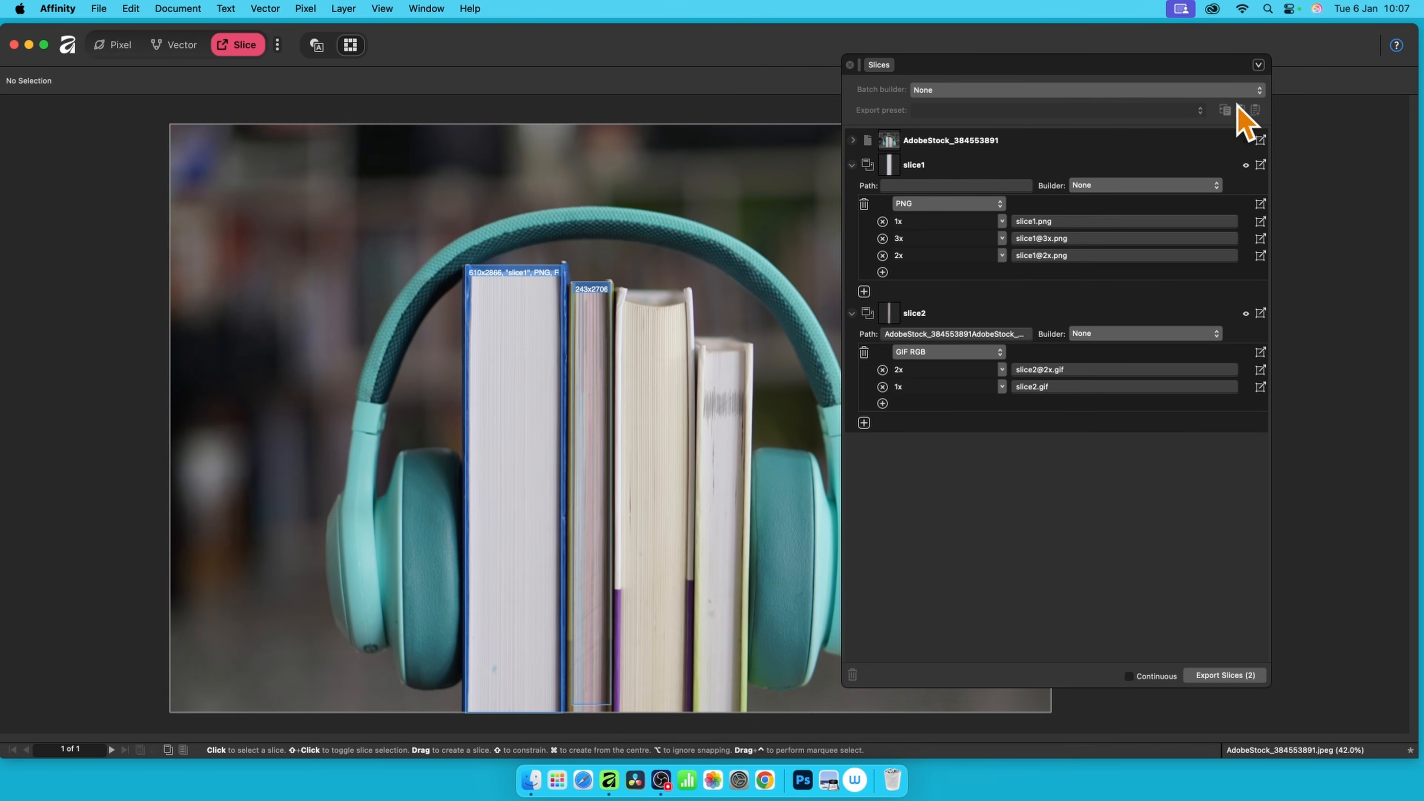
# Step: Remove the 2x export size from slice1
pyautogui.click(883, 256)
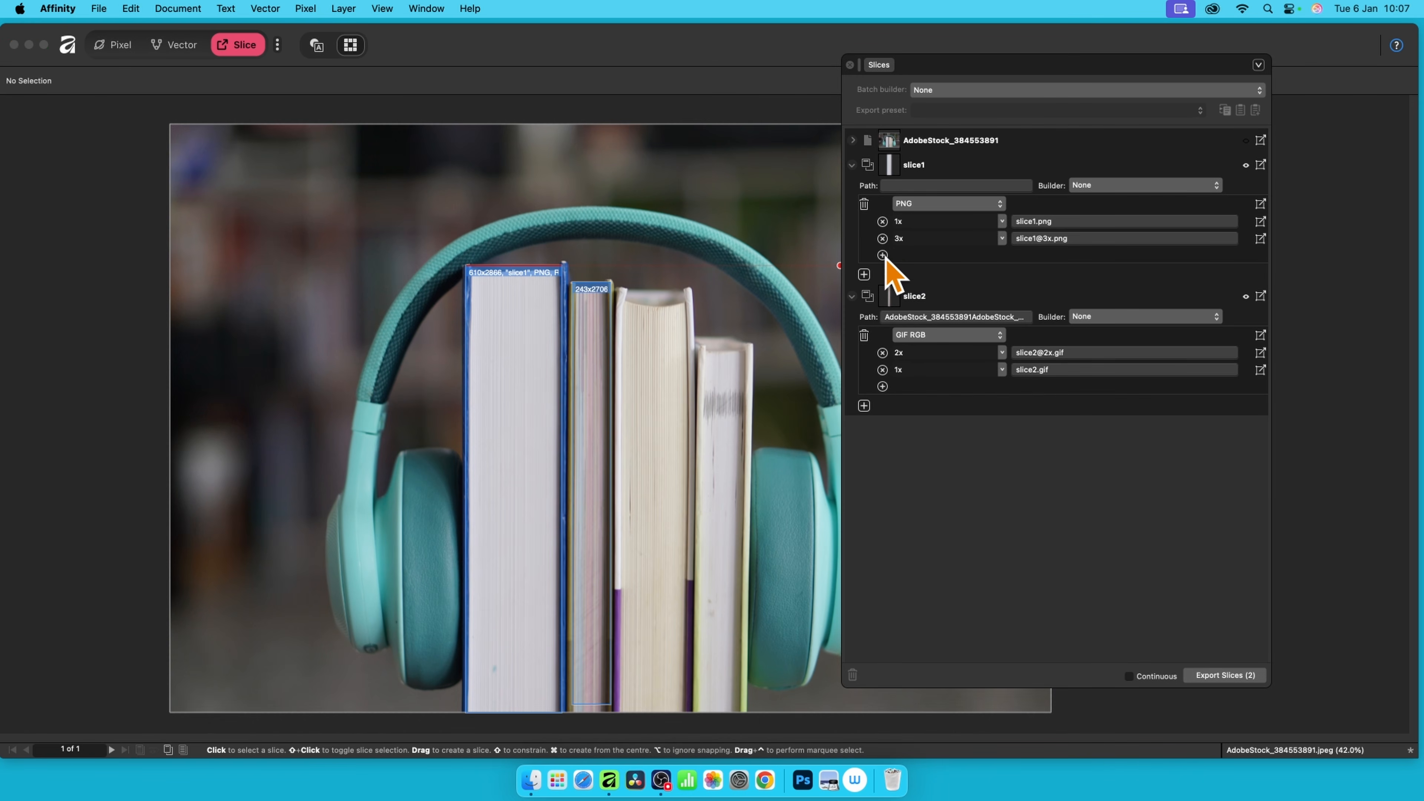
# Step: Remove slice1's 3x and slice2's 2x export sizes, and set slice2's file format to JPEG (Best quality)
pyautogui.click(882, 238)
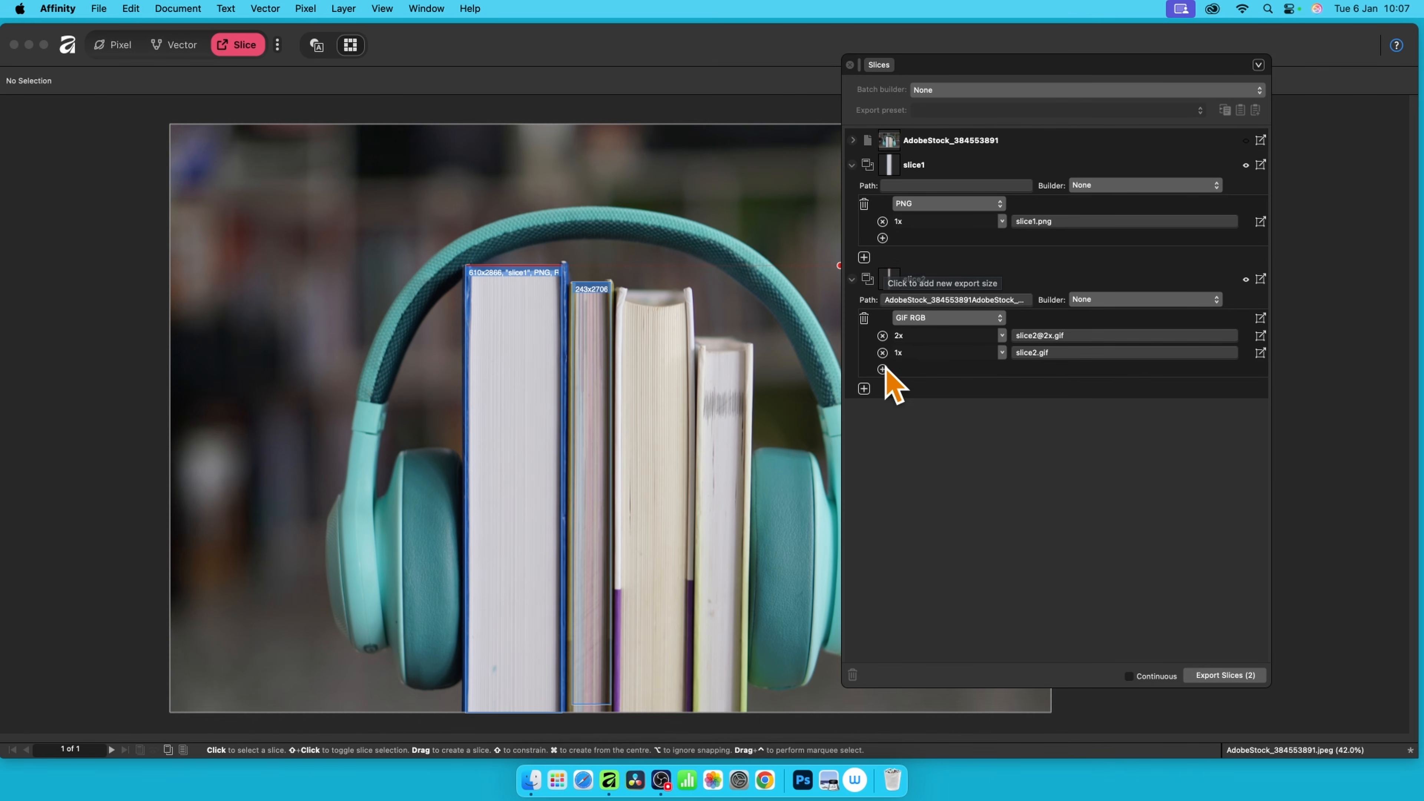
pyautogui.click(883, 336)
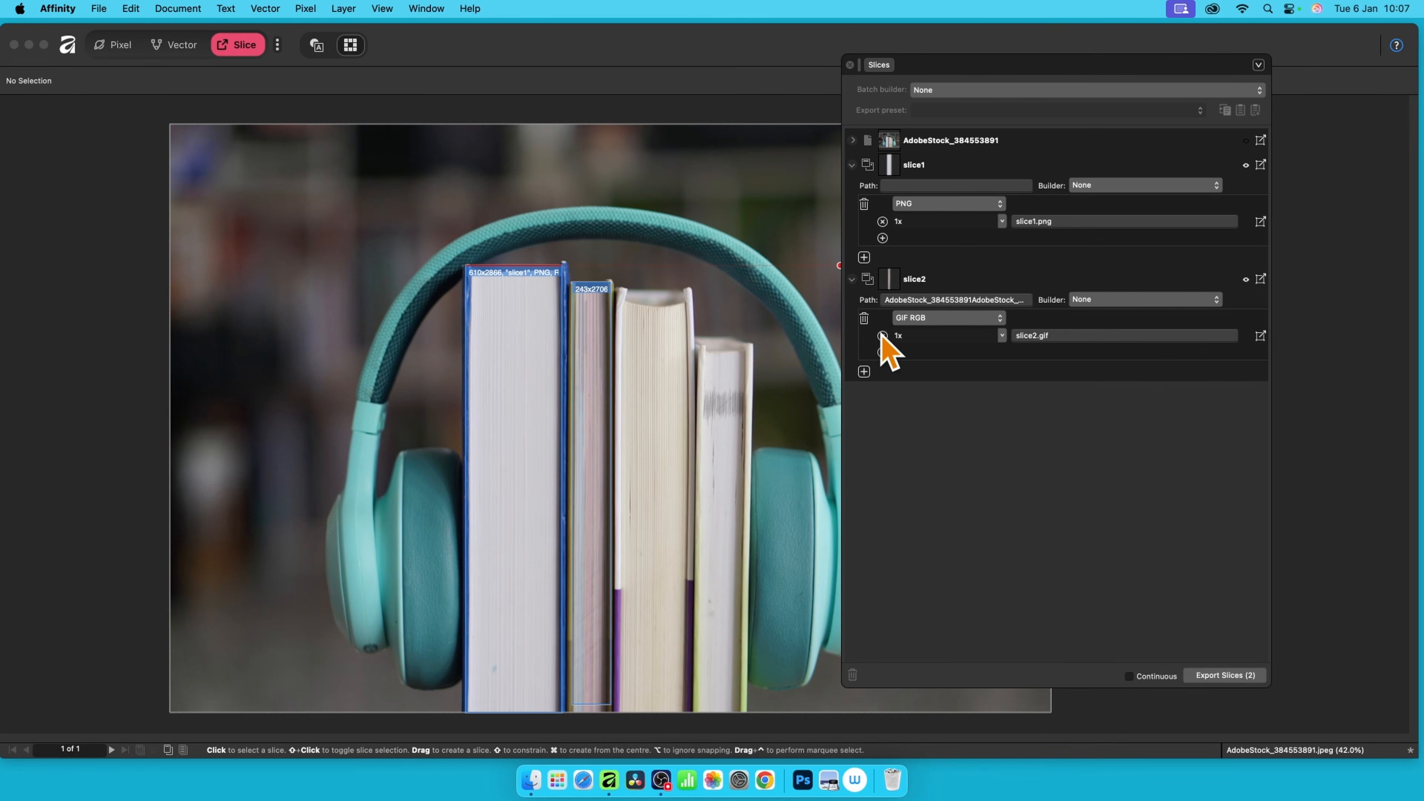
pyautogui.click(938, 319)
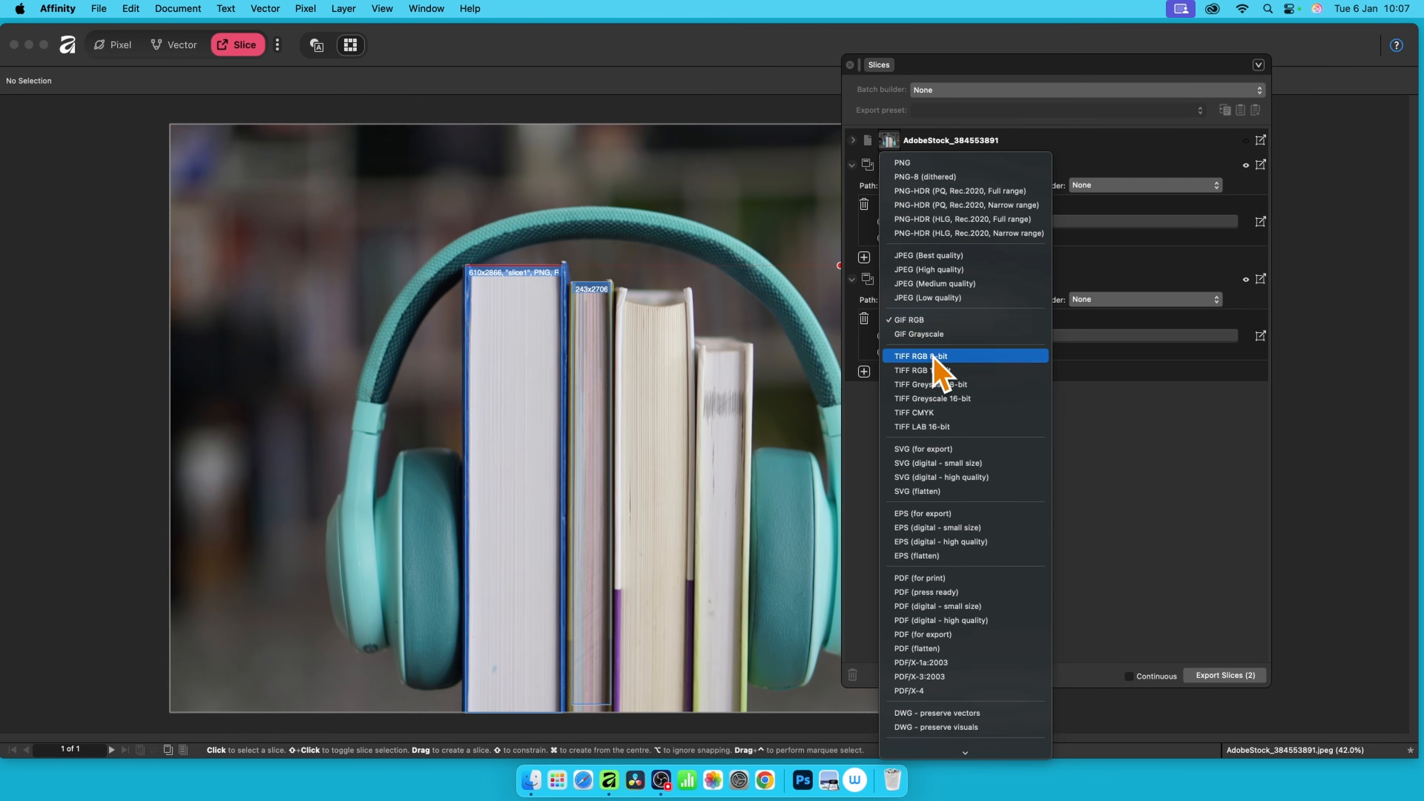
pyautogui.click(931, 255)
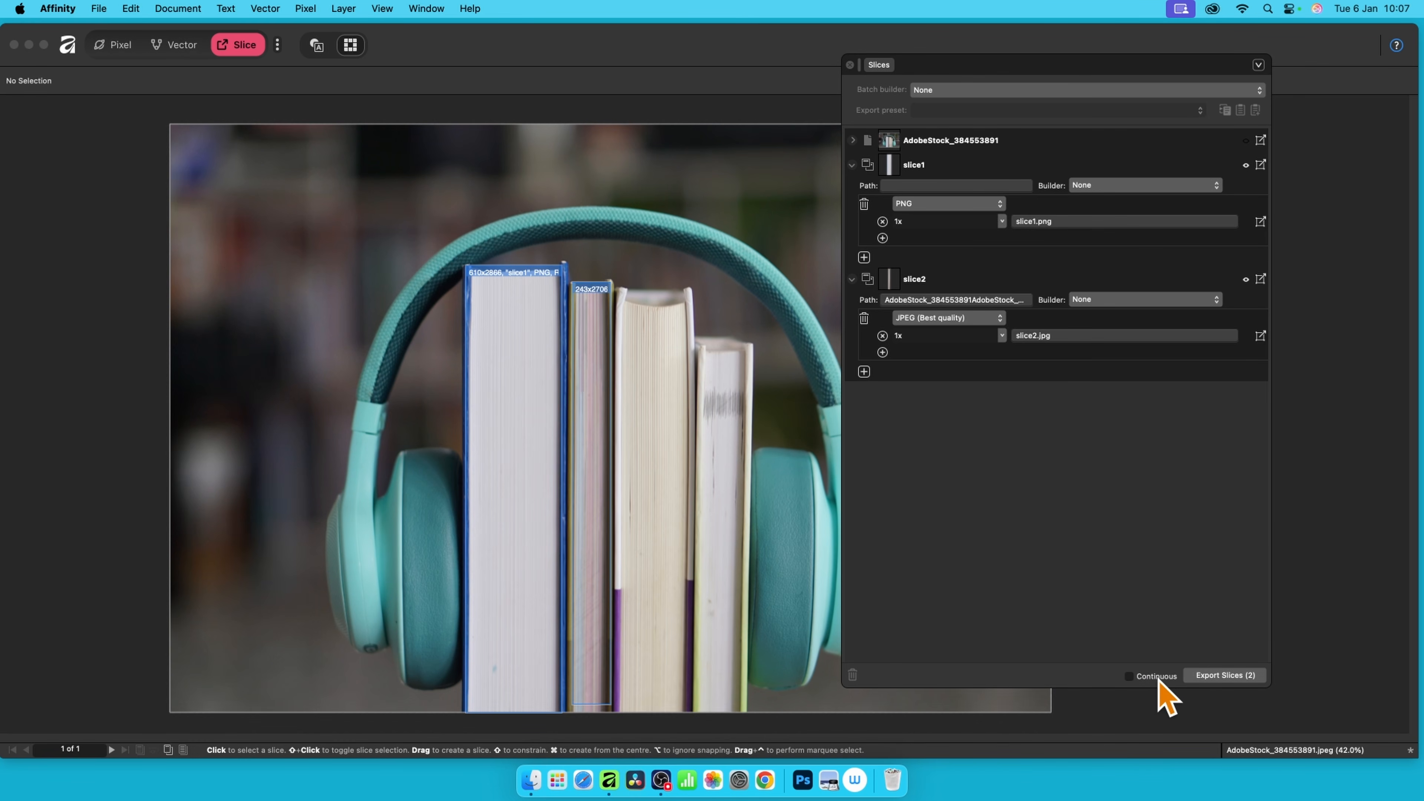
# Step: Enable continuous export and collapse the settings of slice1 and slice2
pyautogui.click(1147, 673)
pyautogui.click(853, 165)
pyautogui.click(851, 190)
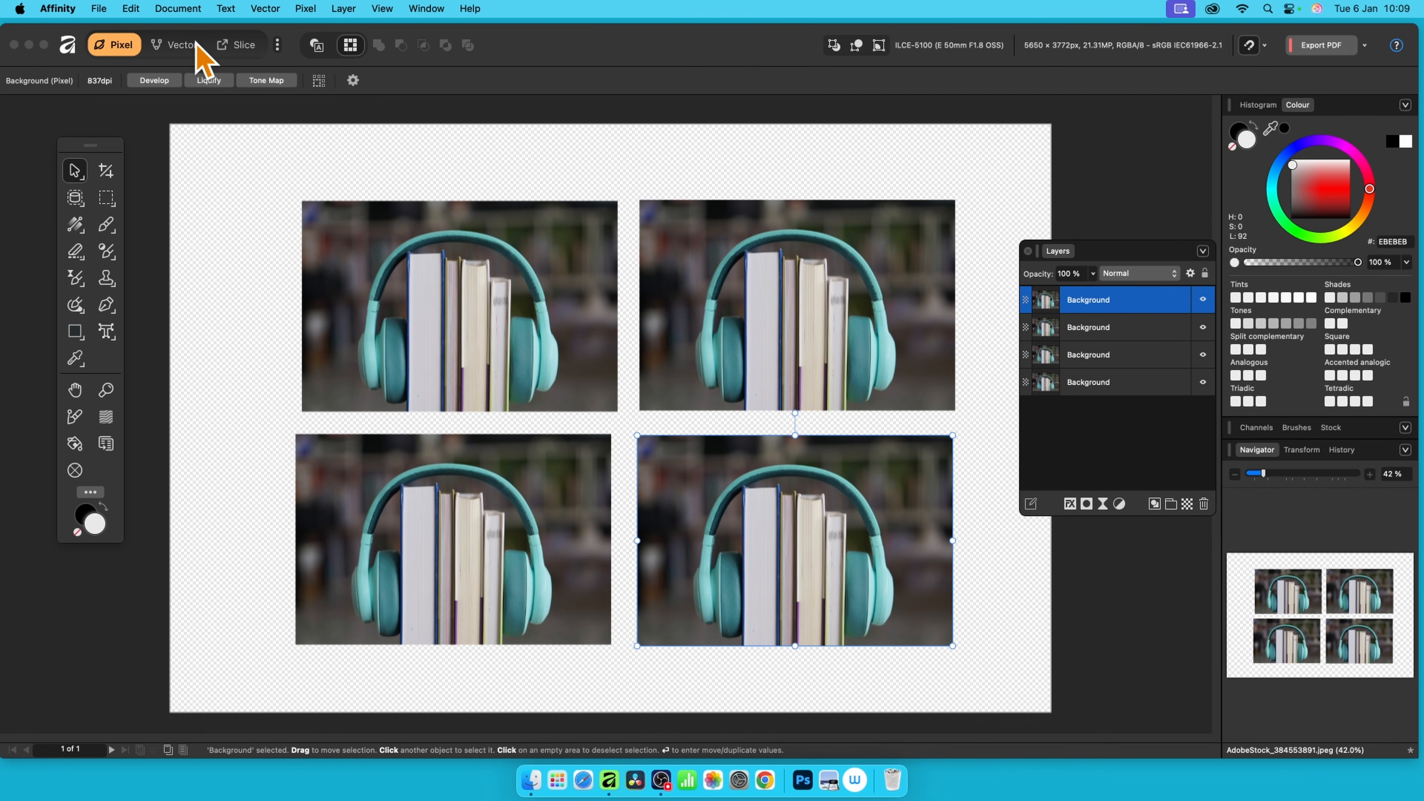
# Step: Switch the four-photo document to the Slice studio and delete slice1 and slice2
pyautogui.click(247, 46)
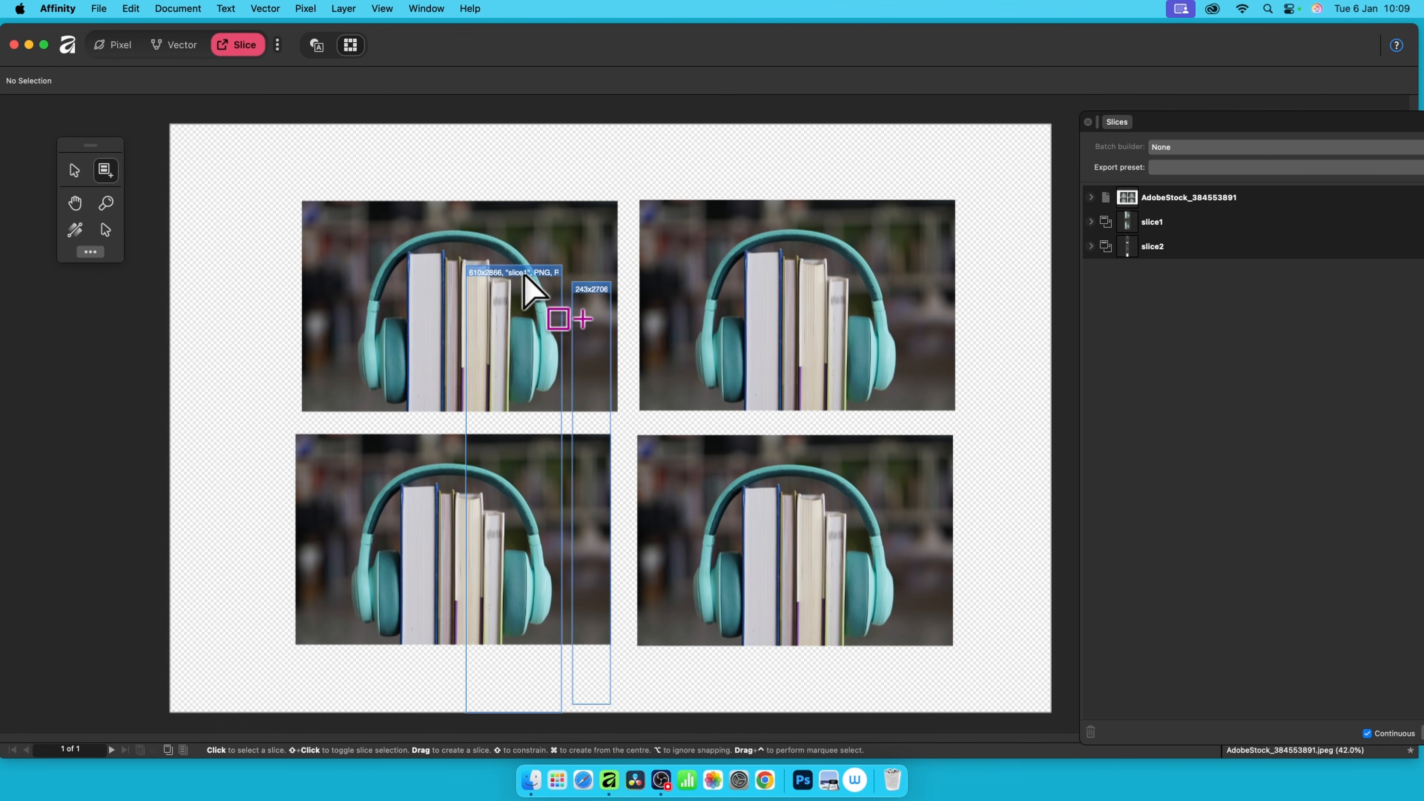
pyautogui.moveTo(552, 278); pyautogui.dragTo(456, 194)
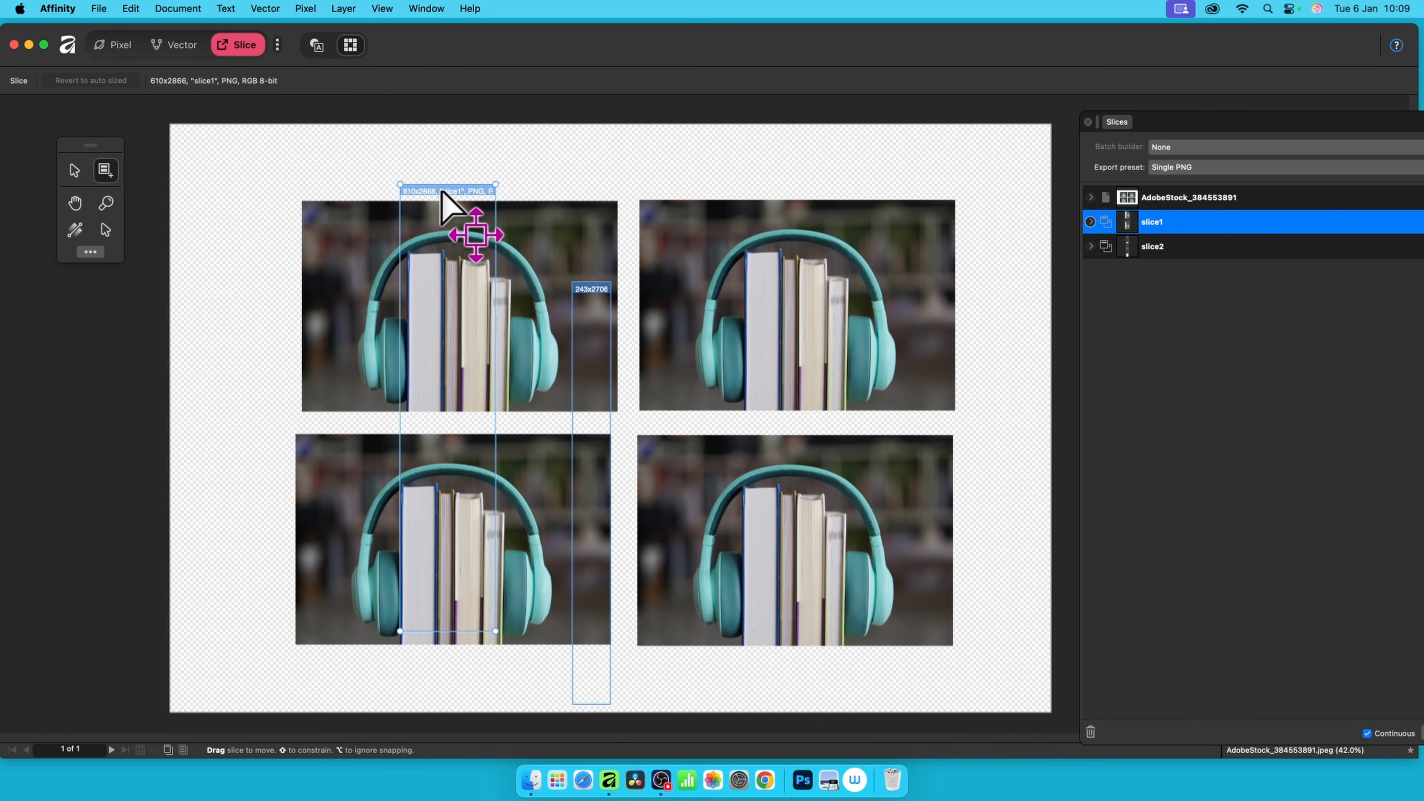
pyautogui.press('Delete')
pyautogui.click(590, 297)
pyautogui.press('Delete')
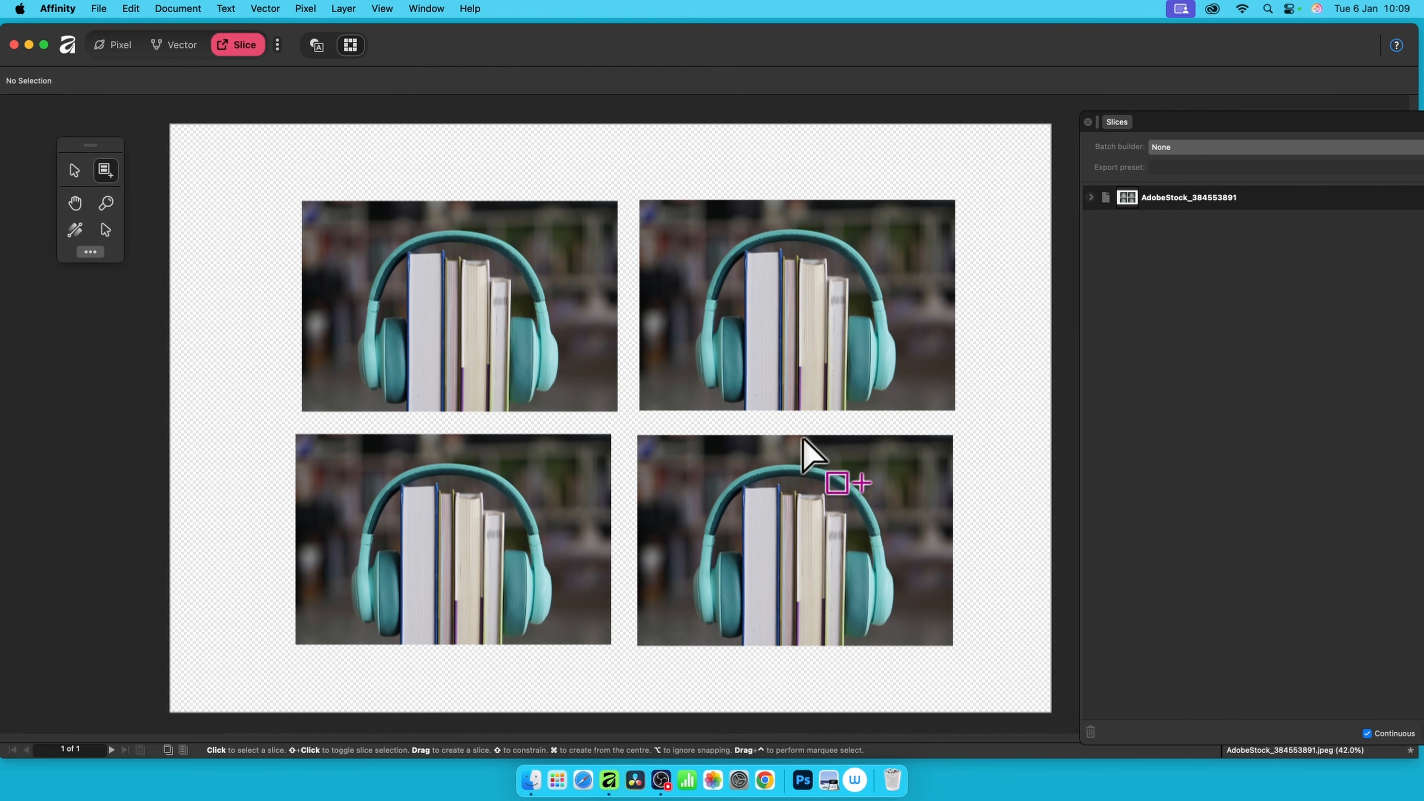
# Step: Select the upper-right photo and then the upper-left photo with the Move Tool
pyautogui.click(74, 170)
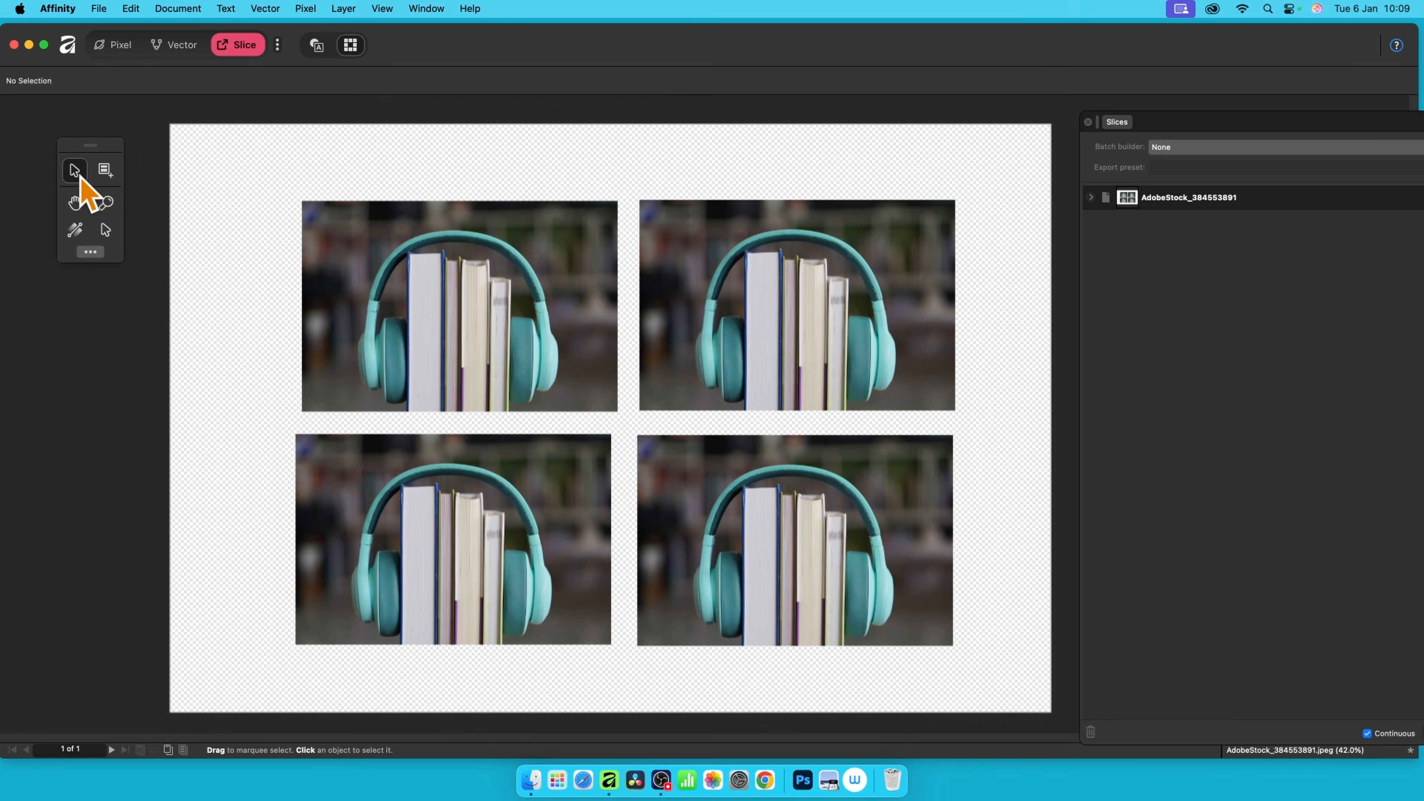
pyautogui.click(460, 232)
pyautogui.click(739, 256)
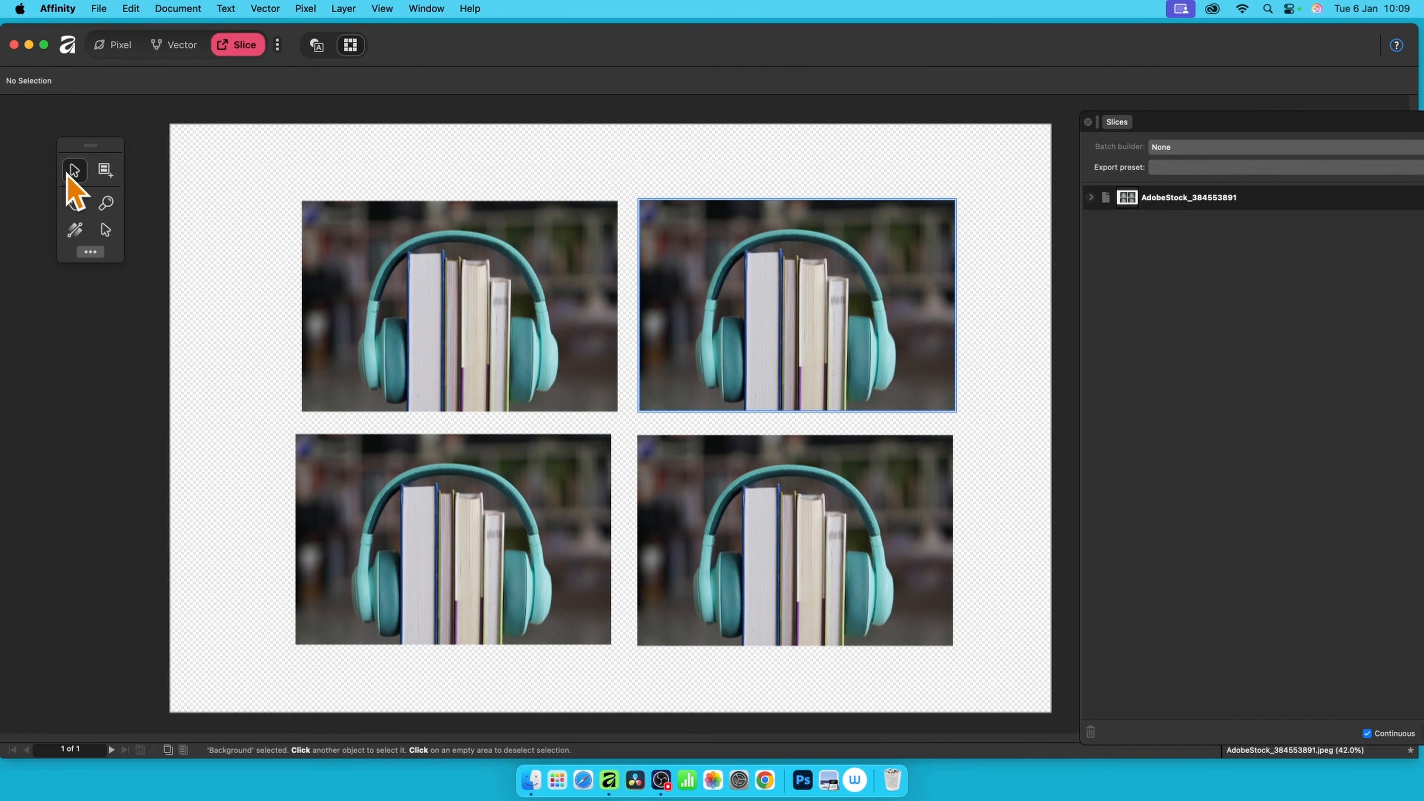
pyautogui.click(522, 258)
pyautogui.moveTo(493, 258); pyautogui.dragTo(451, 233)
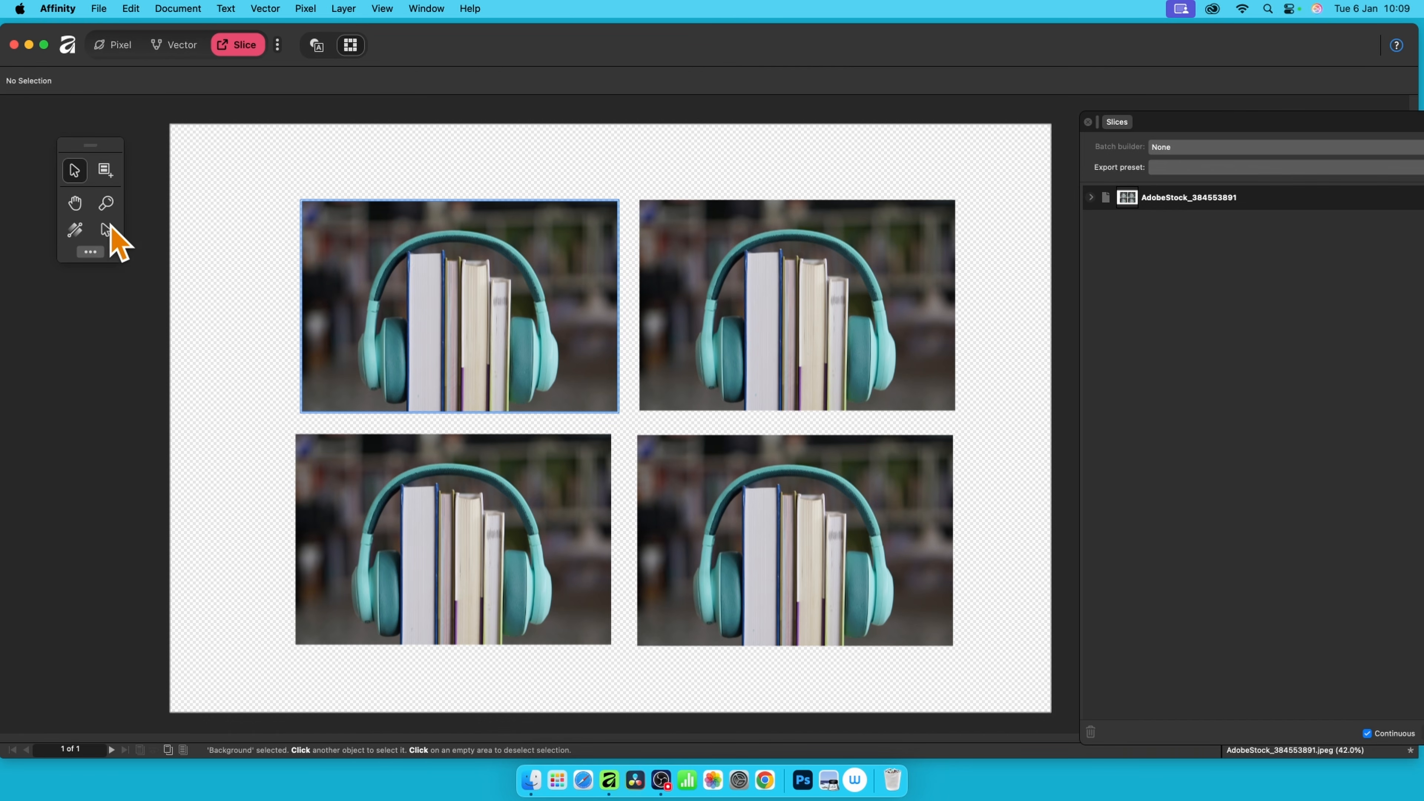
# Step: View the tools available for customising the tool list, then close the list
pyautogui.click(91, 253)
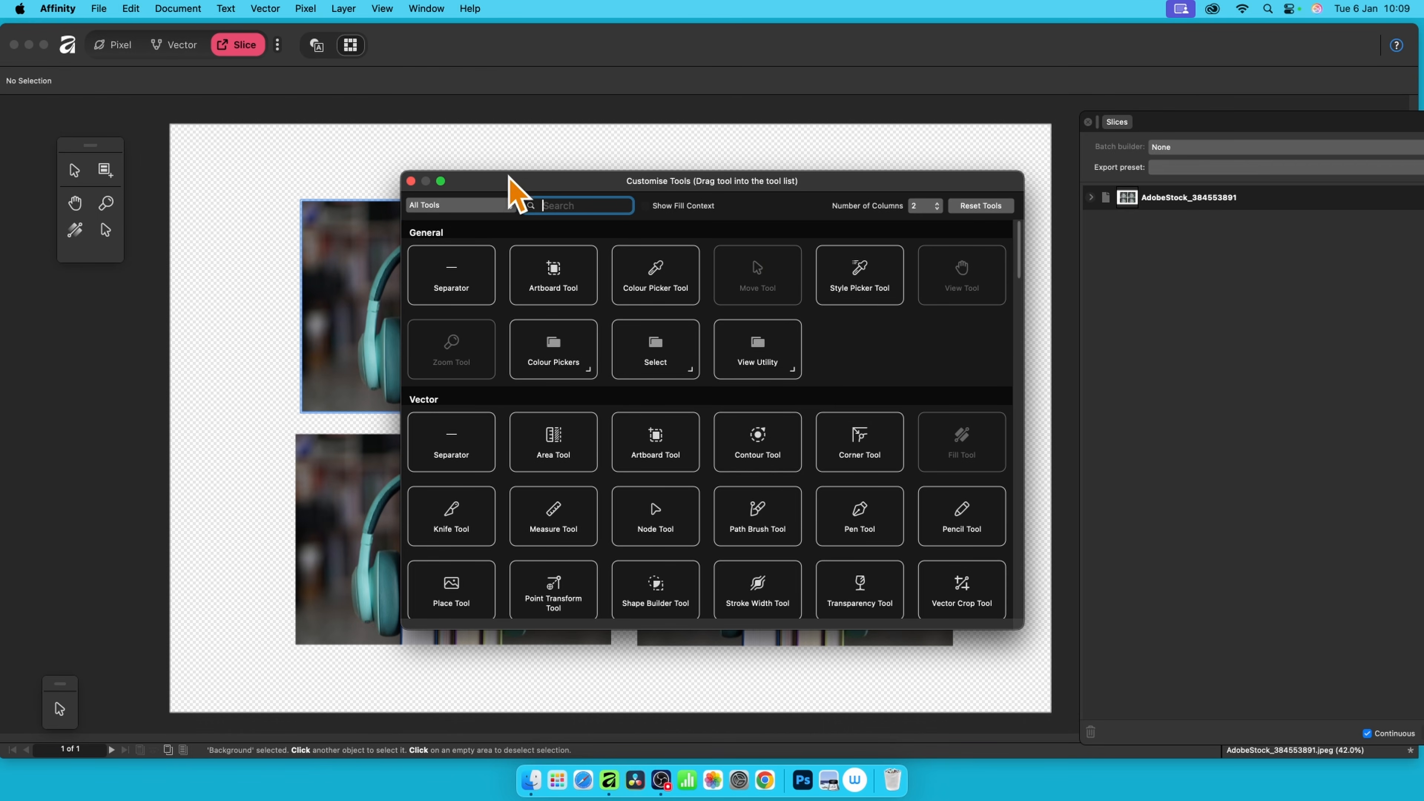
pyautogui.click(411, 180)
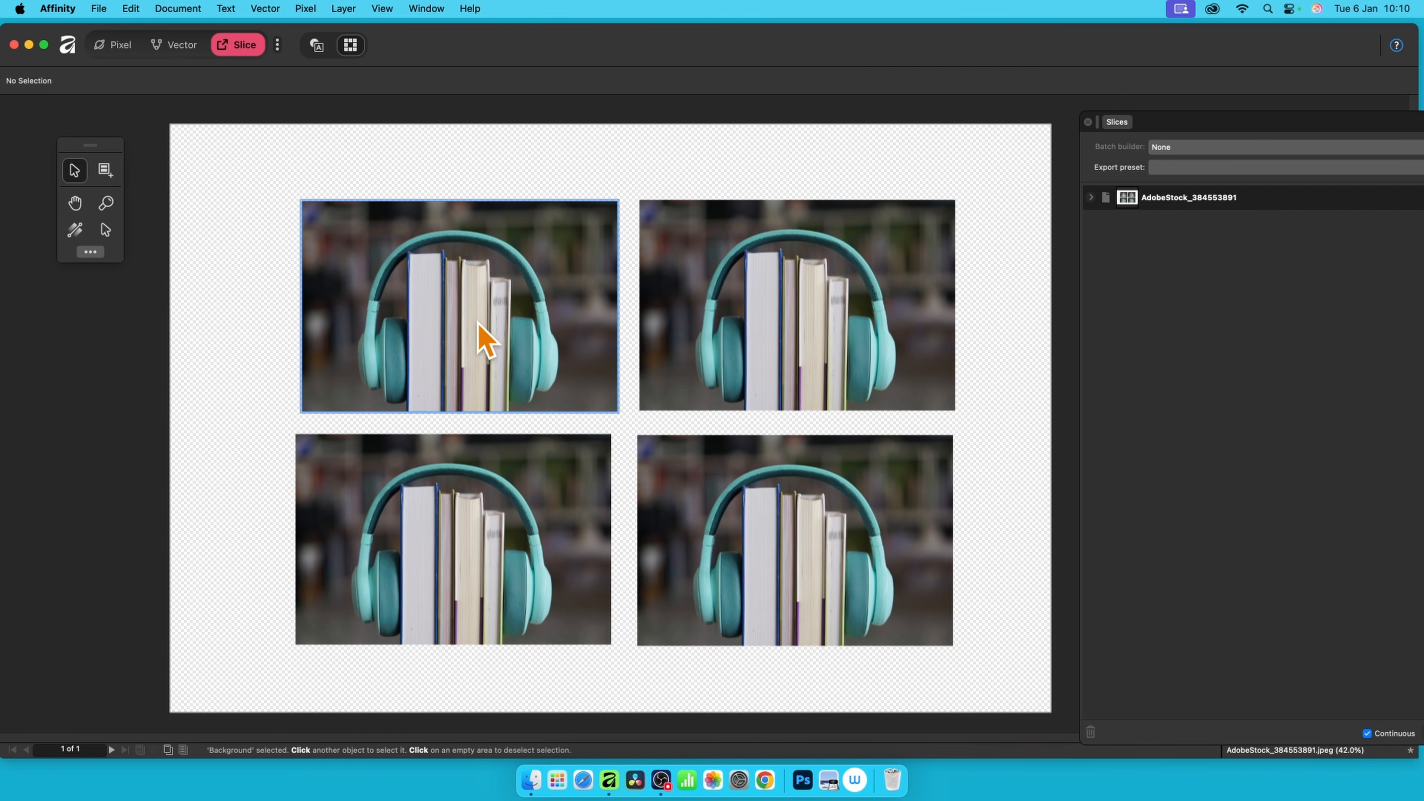
# Step: Create a slice from the upper-left photo
pyautogui.click(75, 171)
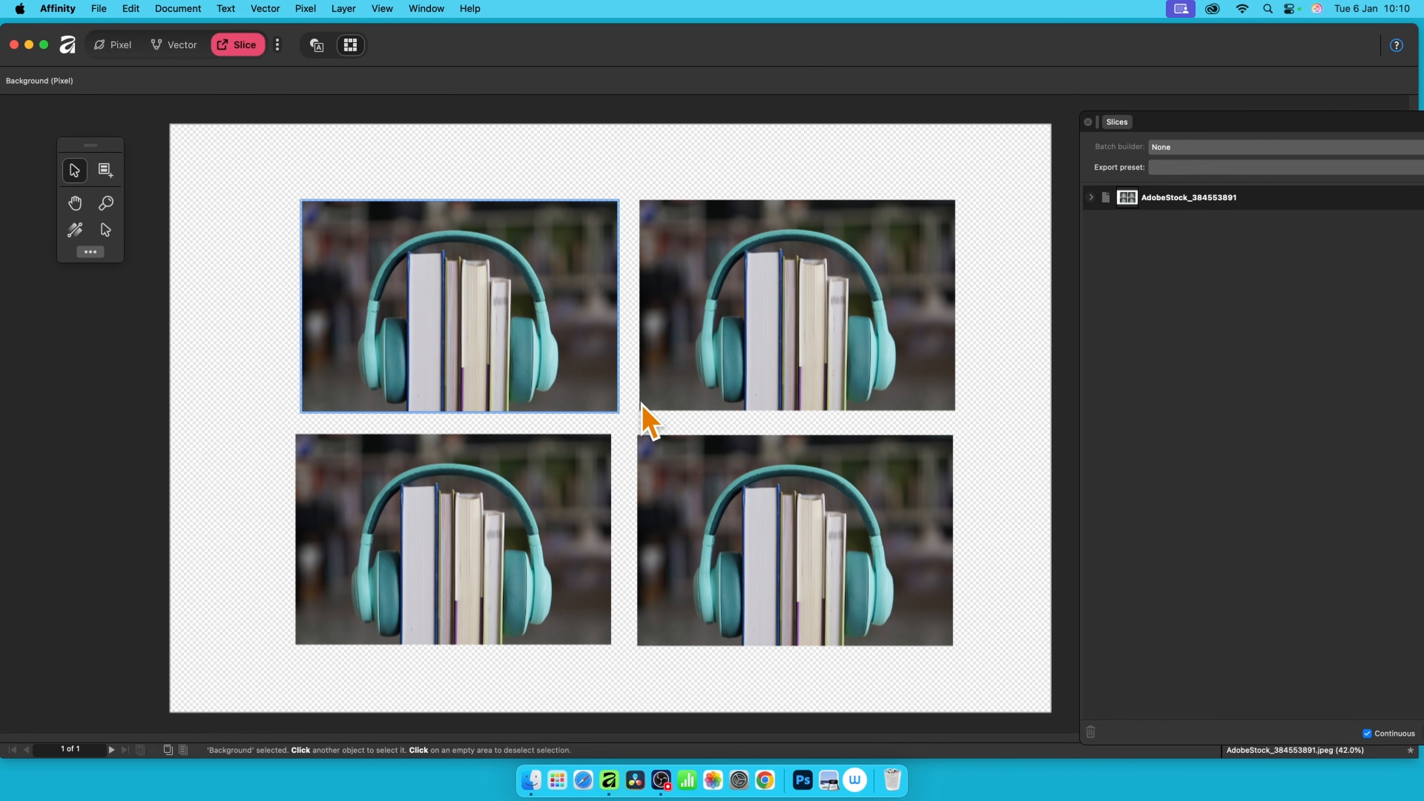
pyautogui.rightClick(533, 214)
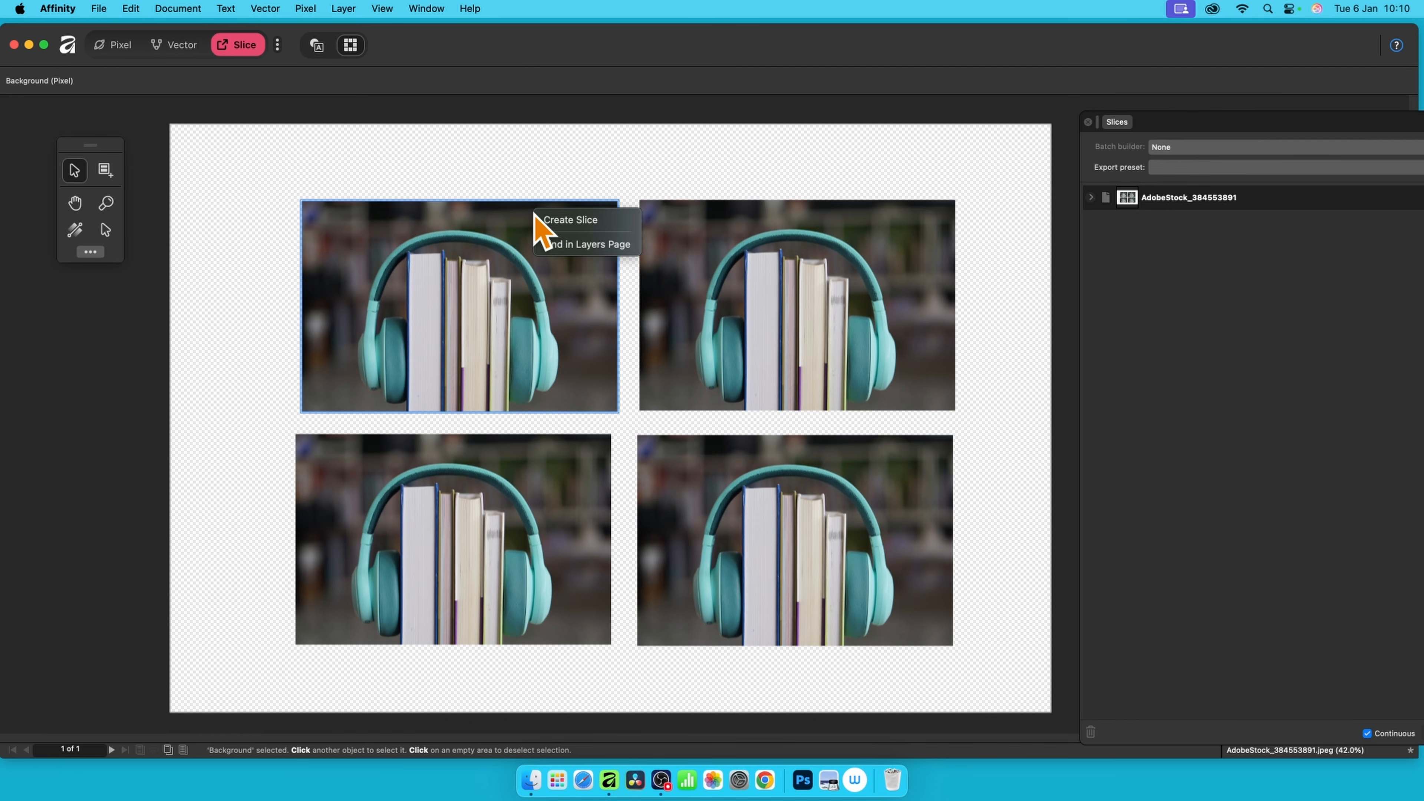
pyautogui.click(593, 224)
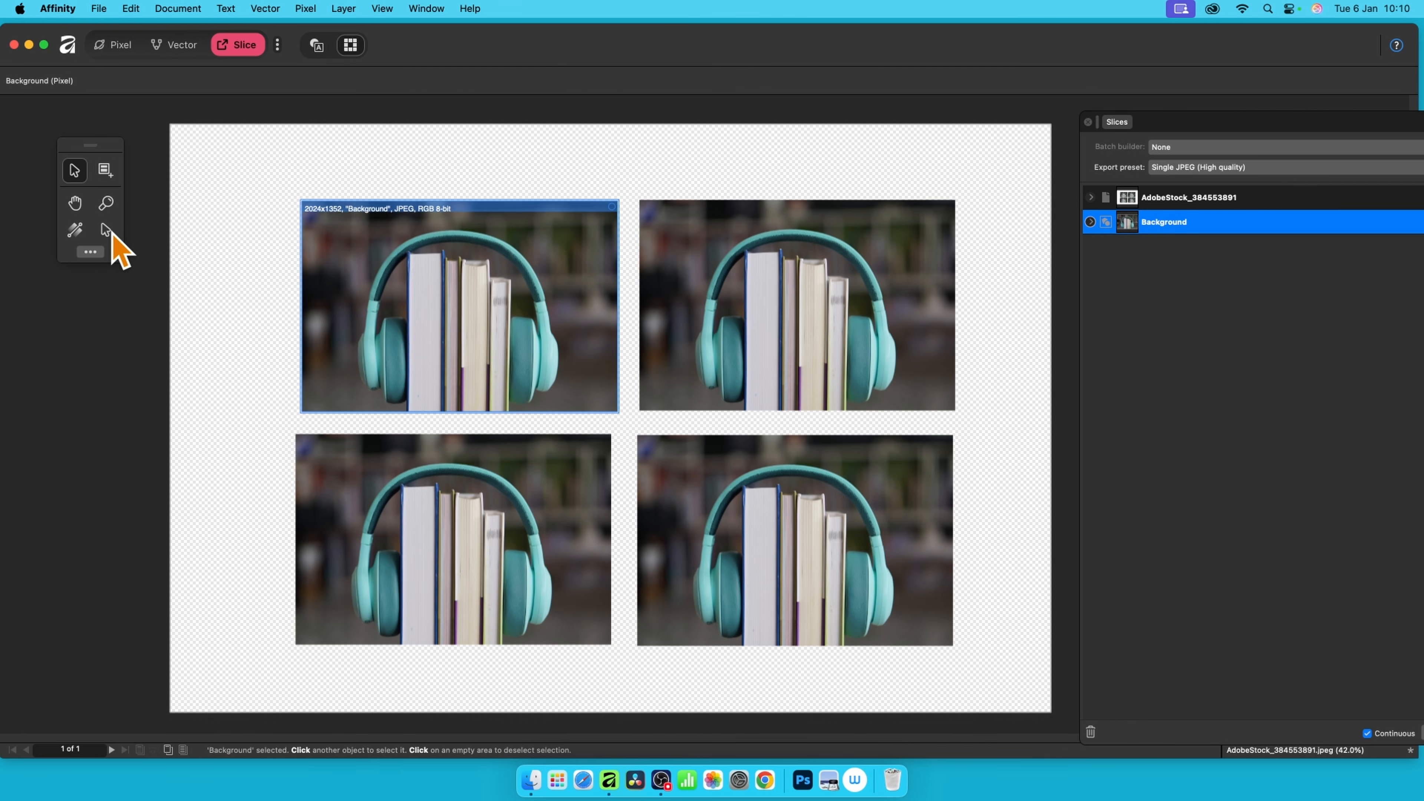
# Step: Move the upper-left photo with its slice up to near the page's upper edge
pyautogui.click(105, 231)
pyautogui.moveTo(432, 295)
pyautogui.mouseDown()
pyautogui.moveTo(312, 238)
pyautogui.moveTo(345, 270)
pyautogui.moveTo(292, 287)
pyautogui.moveTo(381, 298)
pyautogui.moveTo(368, 291)
pyautogui.moveTo(391, 239)
pyautogui.moveTo(429, 217)
pyautogui.moveTo(461, 228)
pyautogui.moveTo(438, 208)
pyautogui.mouseUp()
pyautogui.click(74, 170)
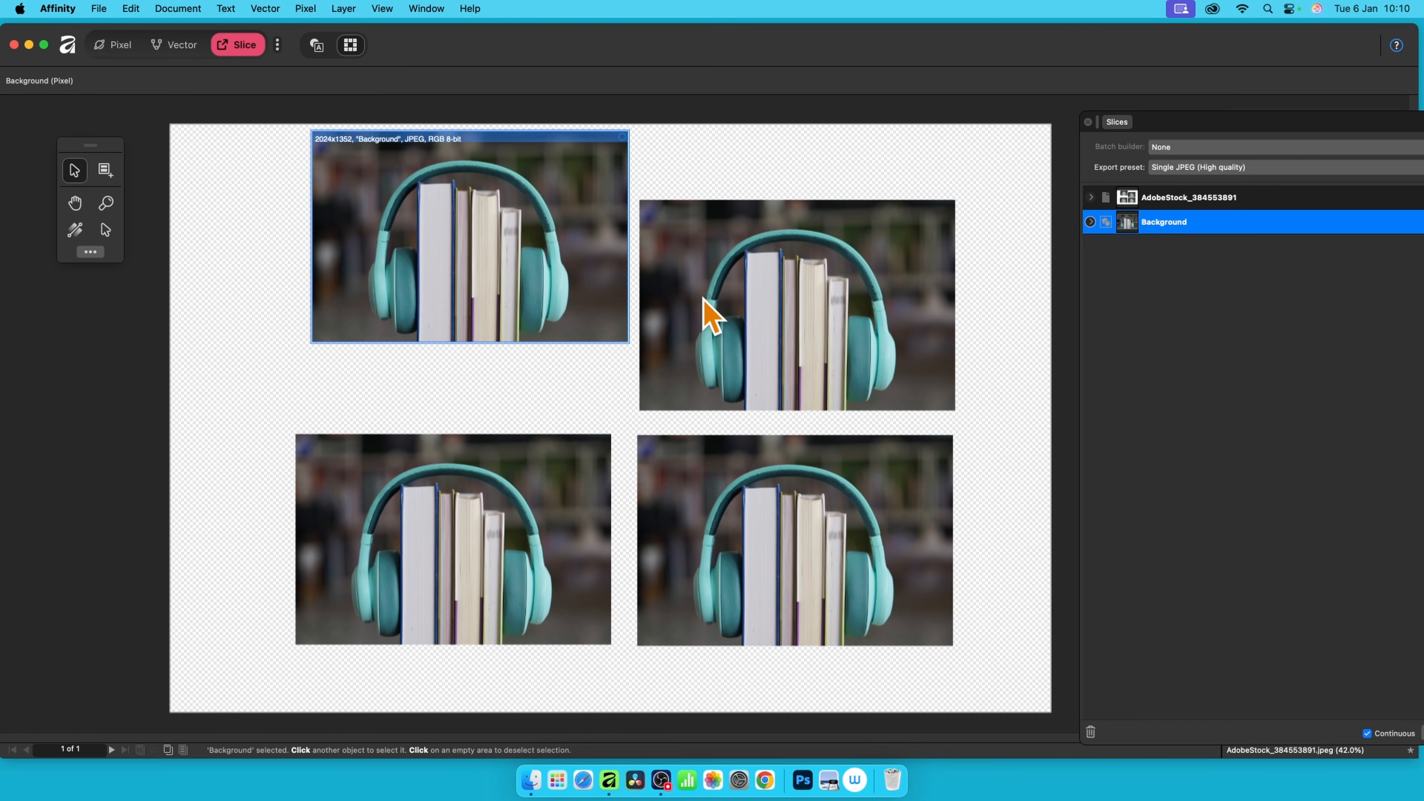
# Step: Create a slice from each of the three remaining photos: upper-right, lower-left and lower-right
pyautogui.click(753, 279)
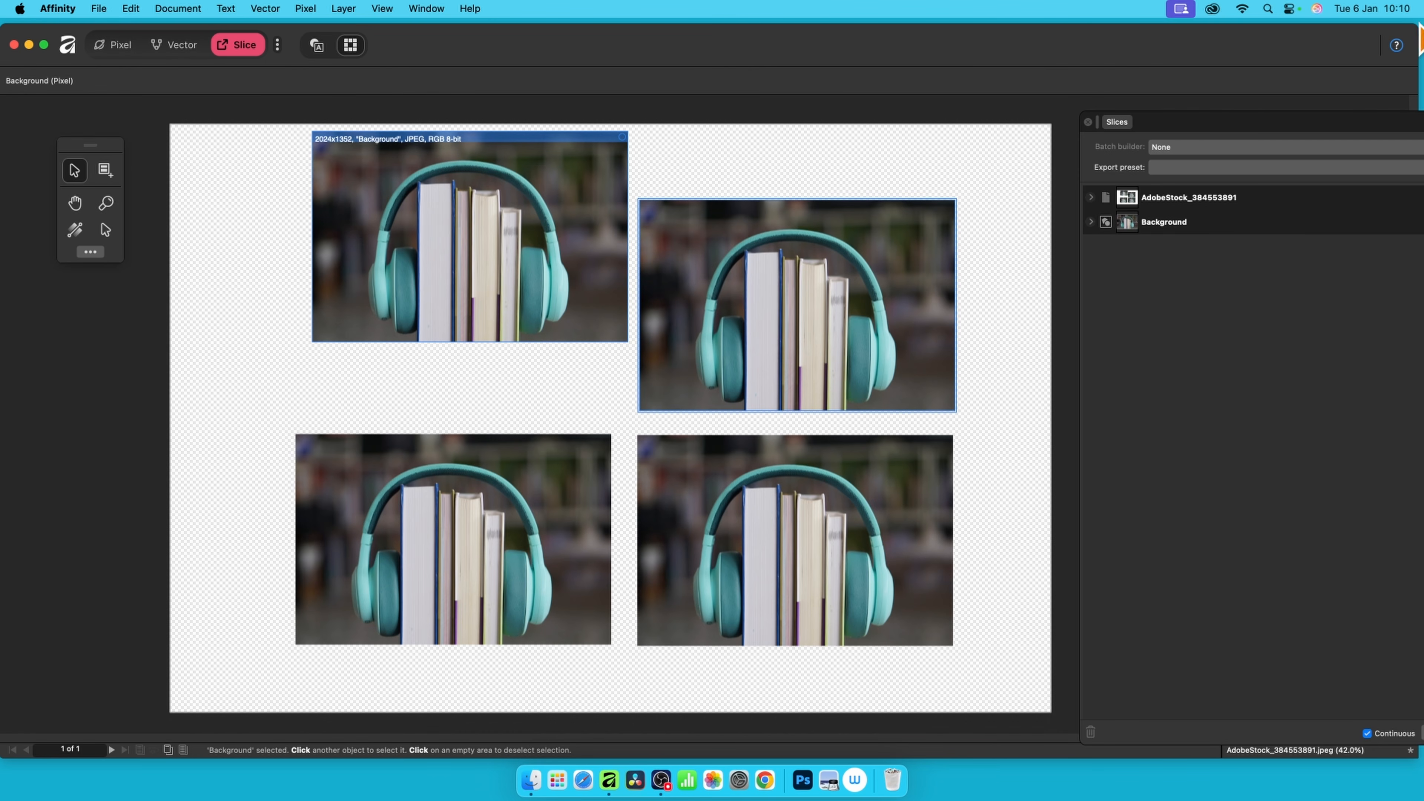
pyautogui.rightClick(775, 240)
pyautogui.click(836, 248)
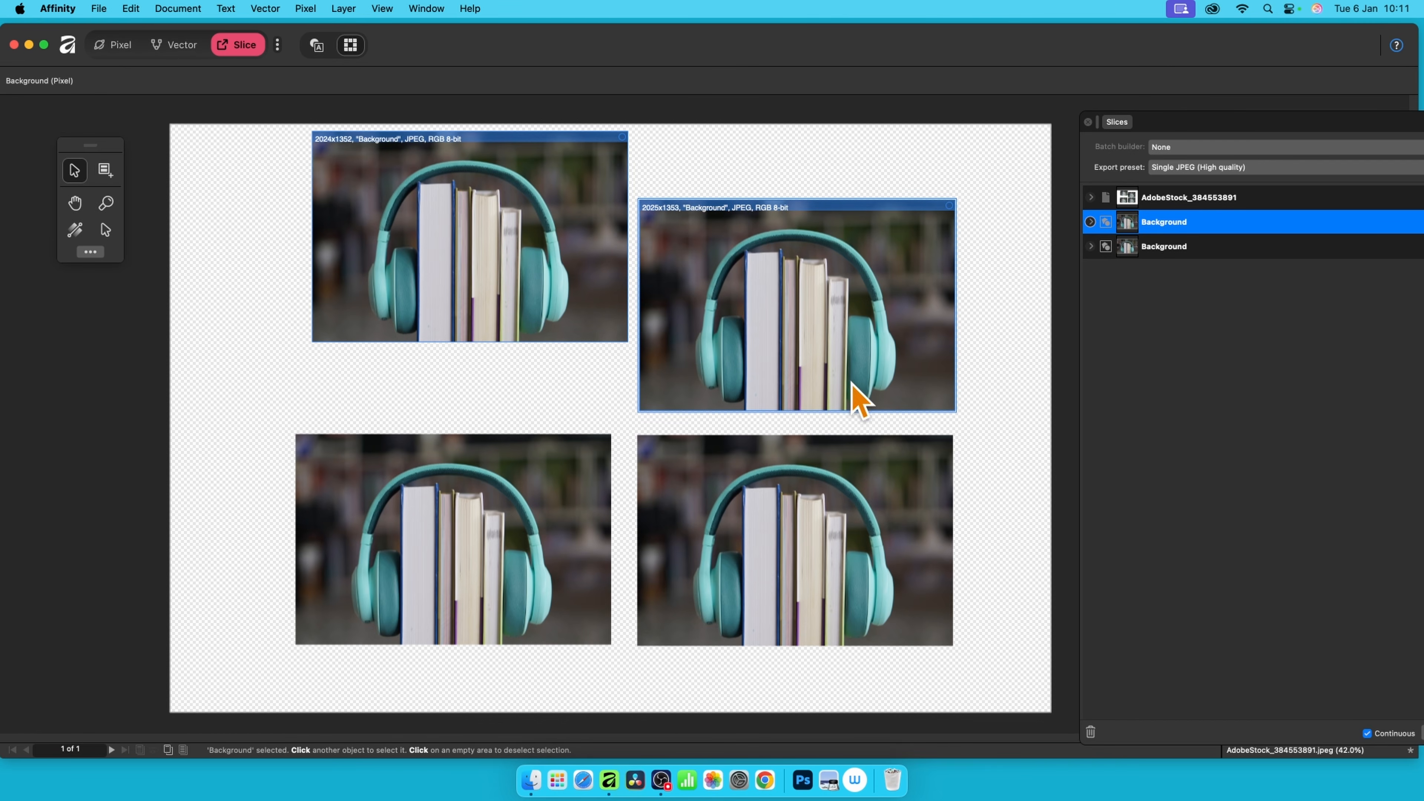
pyautogui.click(422, 519)
pyautogui.rightClick(440, 480)
pyautogui.click(481, 488)
pyautogui.click(880, 462)
pyautogui.rightClick(783, 493)
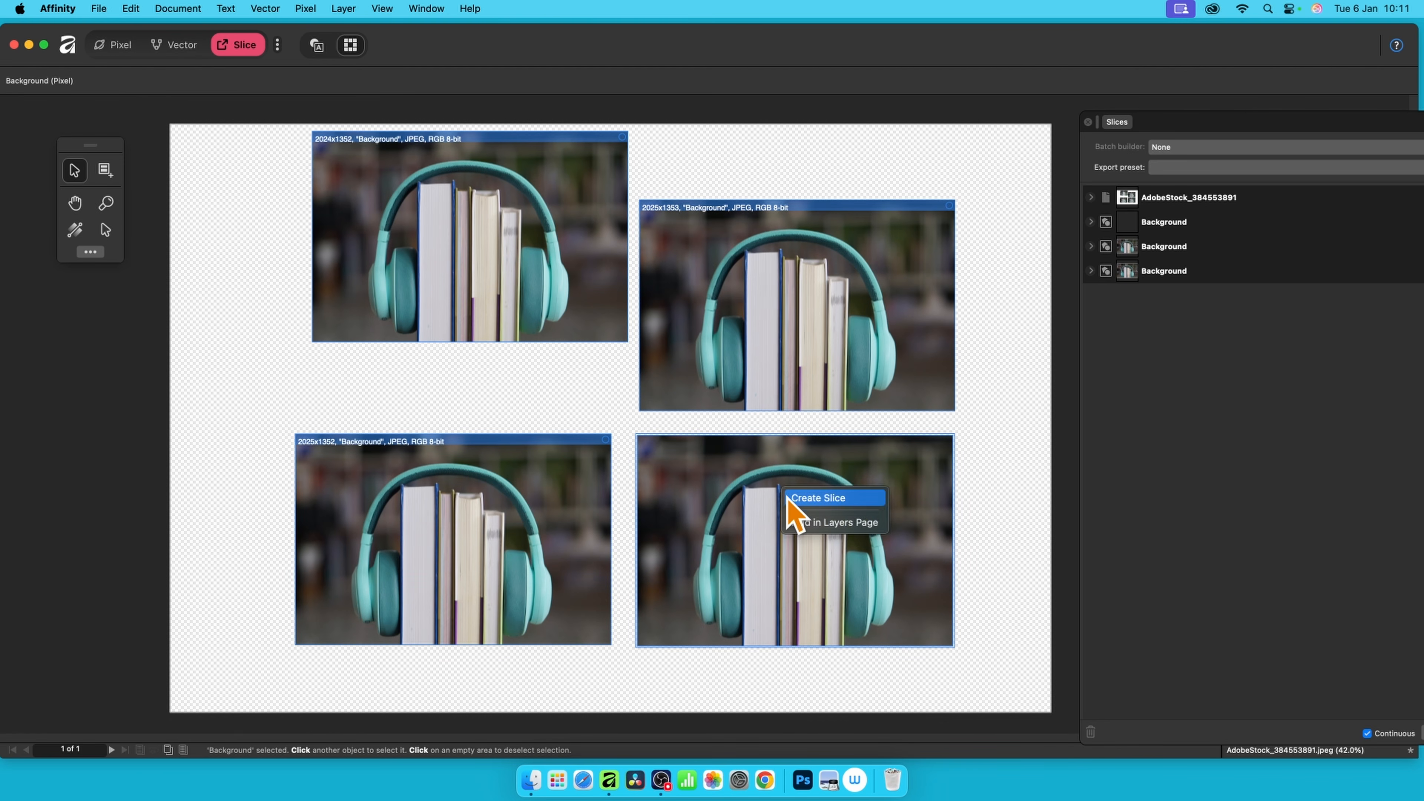
pyautogui.click(813, 497)
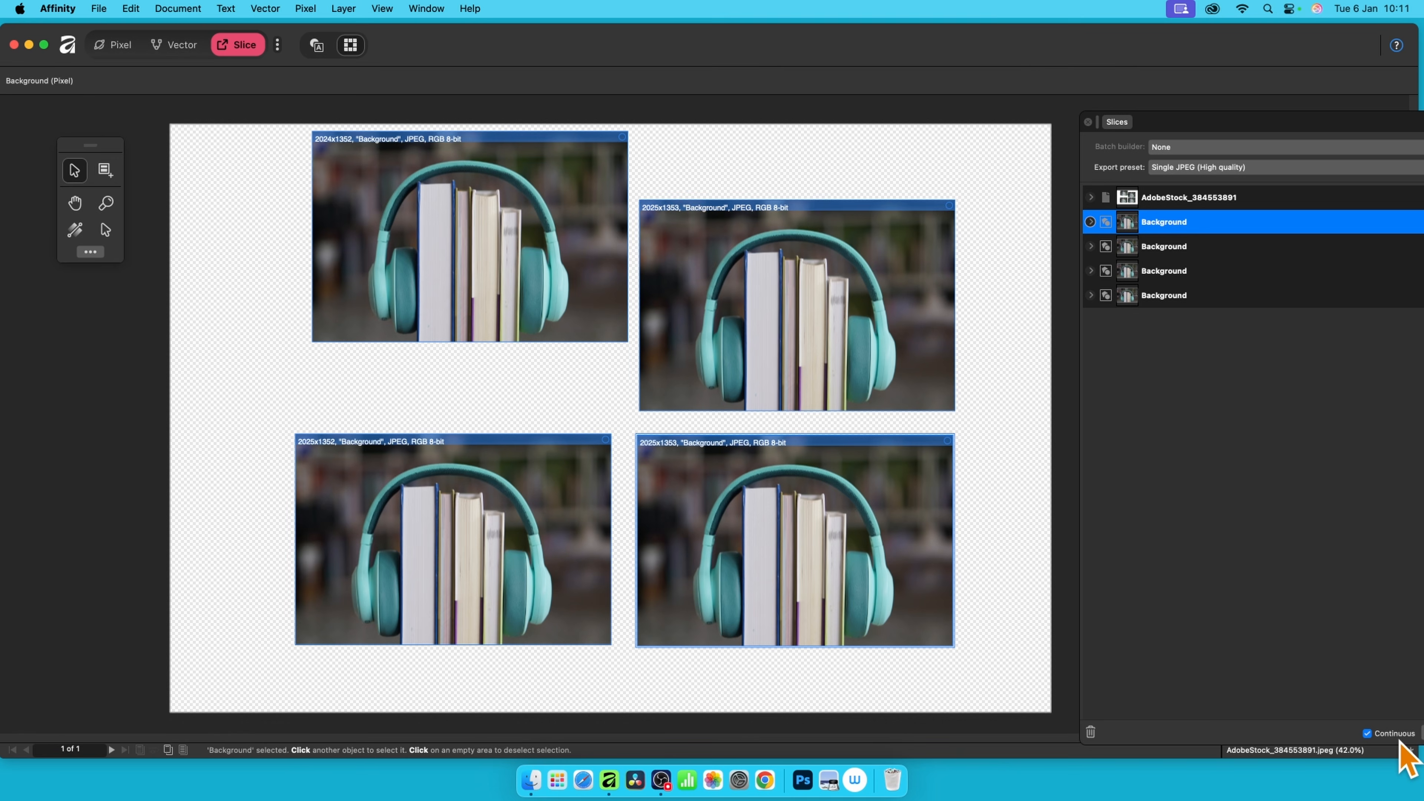
# Step: Export the four slices as JPEGs into the slices folder, overwriting the existing Background files
pyautogui.moveTo(1218, 122); pyautogui.dragTo(983, 83)
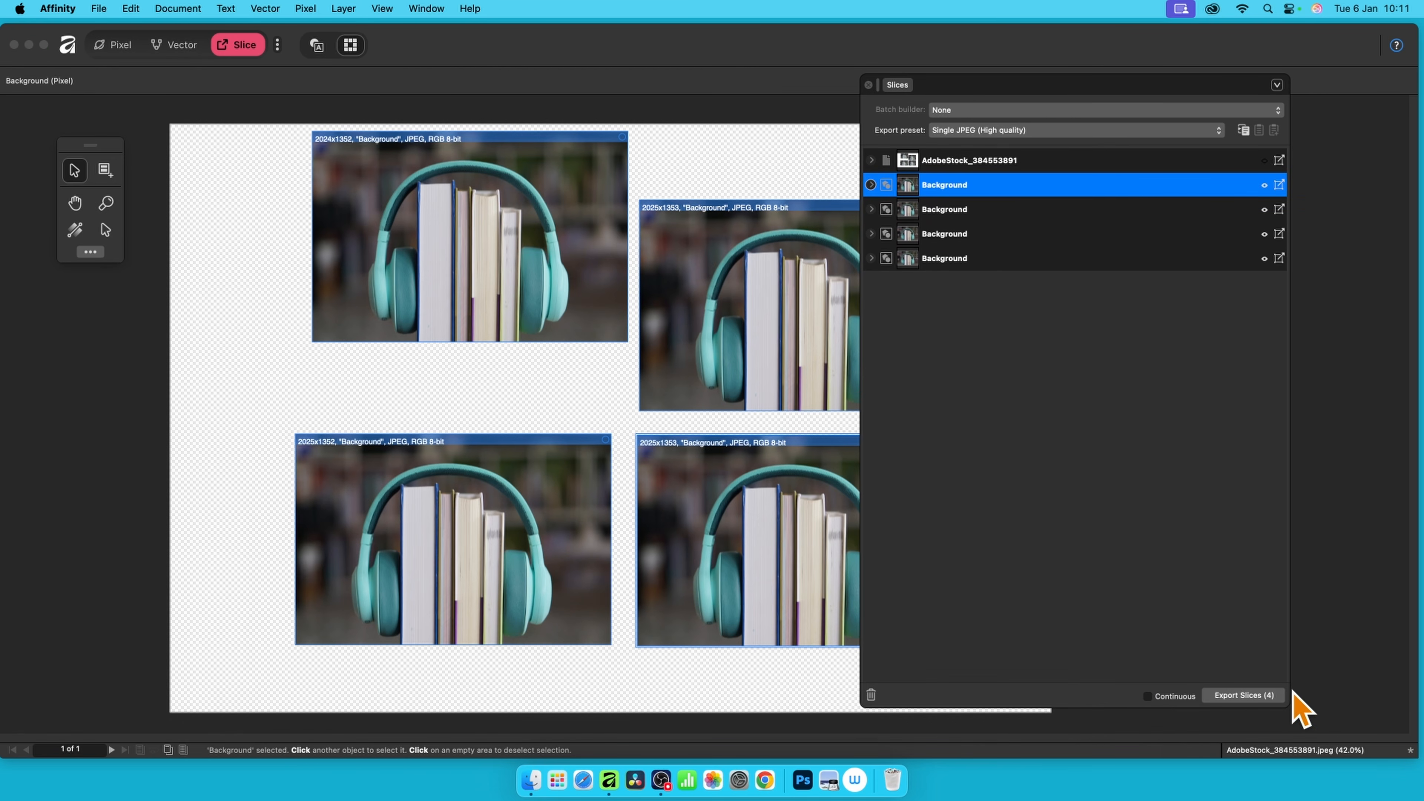
pyautogui.click(1245, 696)
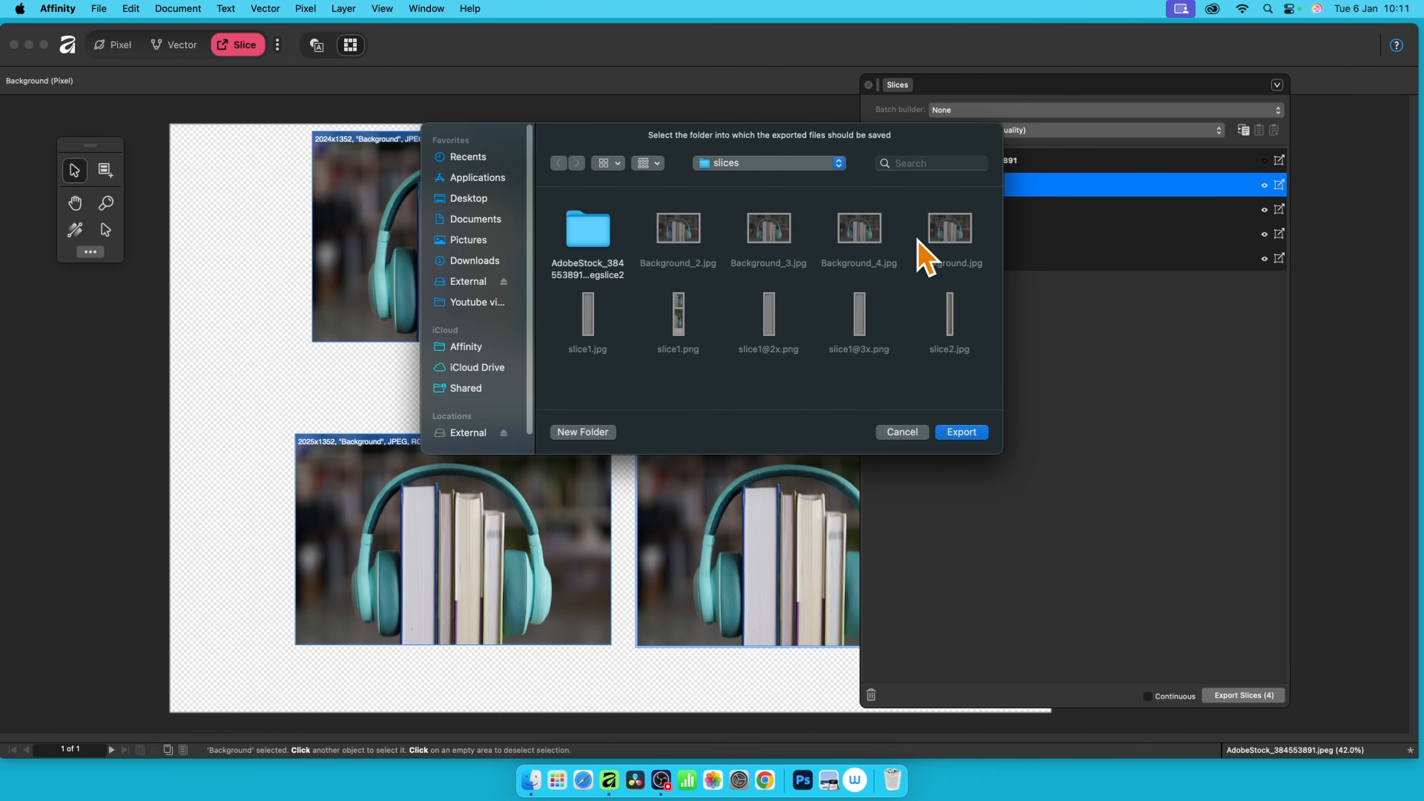
pyautogui.click(961, 432)
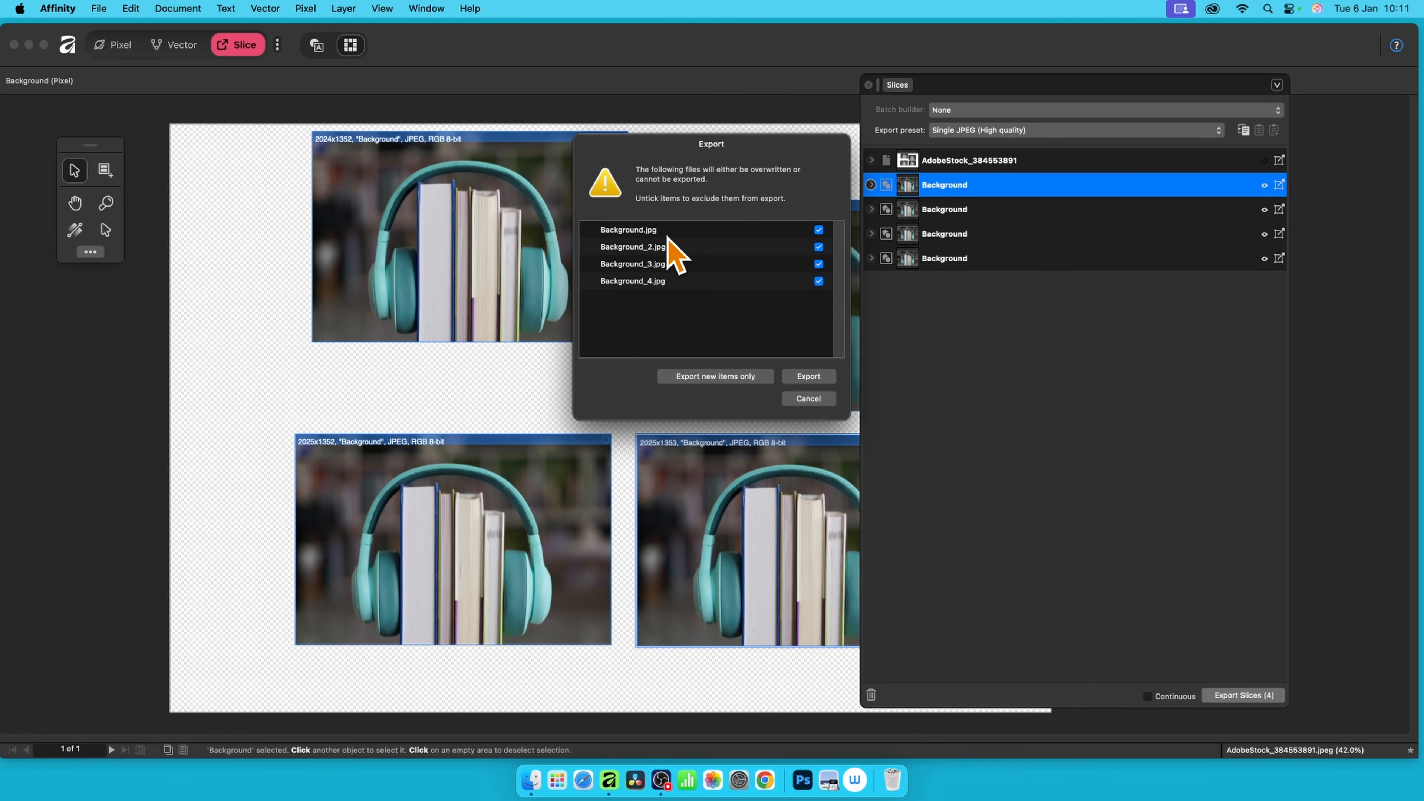
pyautogui.click(820, 376)
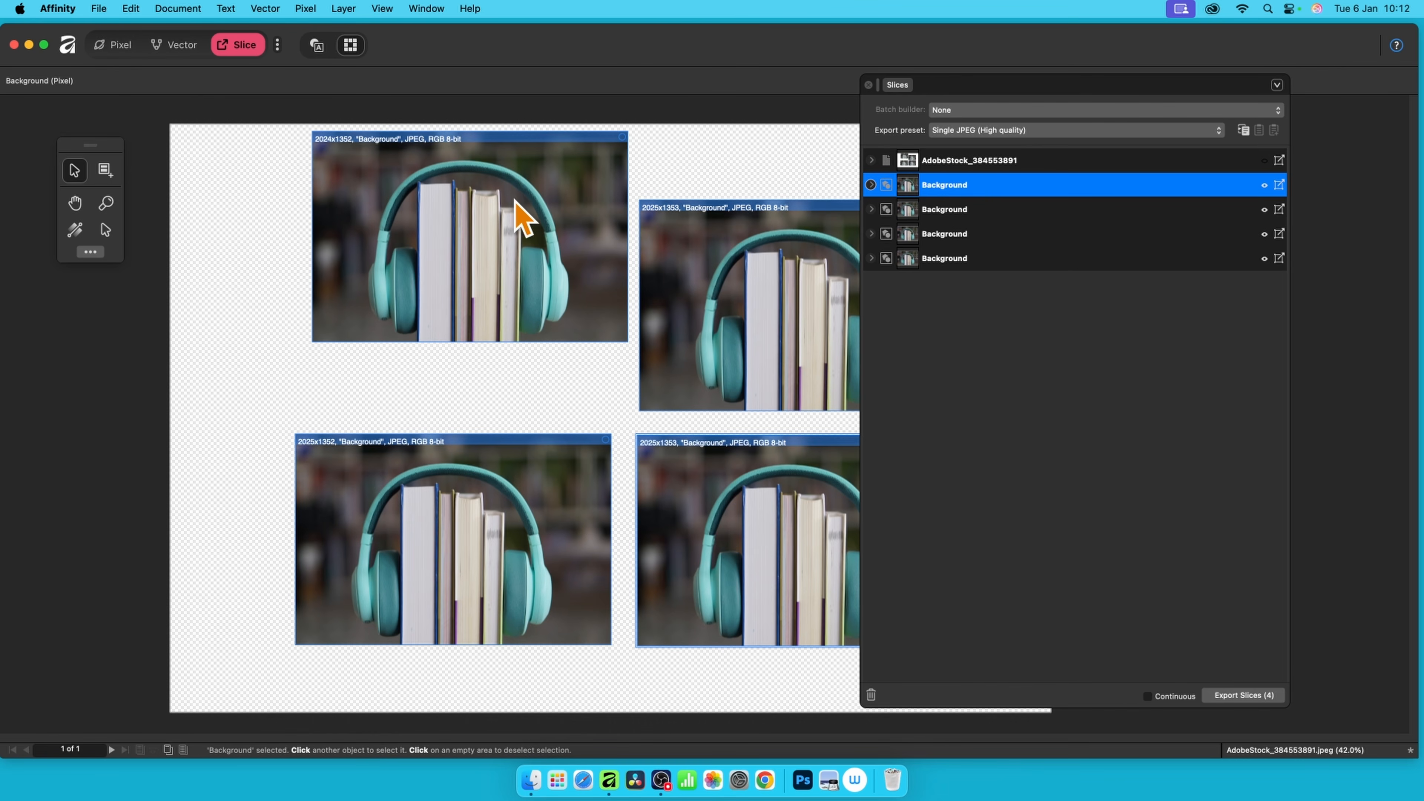
# Step: Select the upper-left photo and locate it in the layers page
pyautogui.click(496, 149)
pyautogui.rightClick(428, 181)
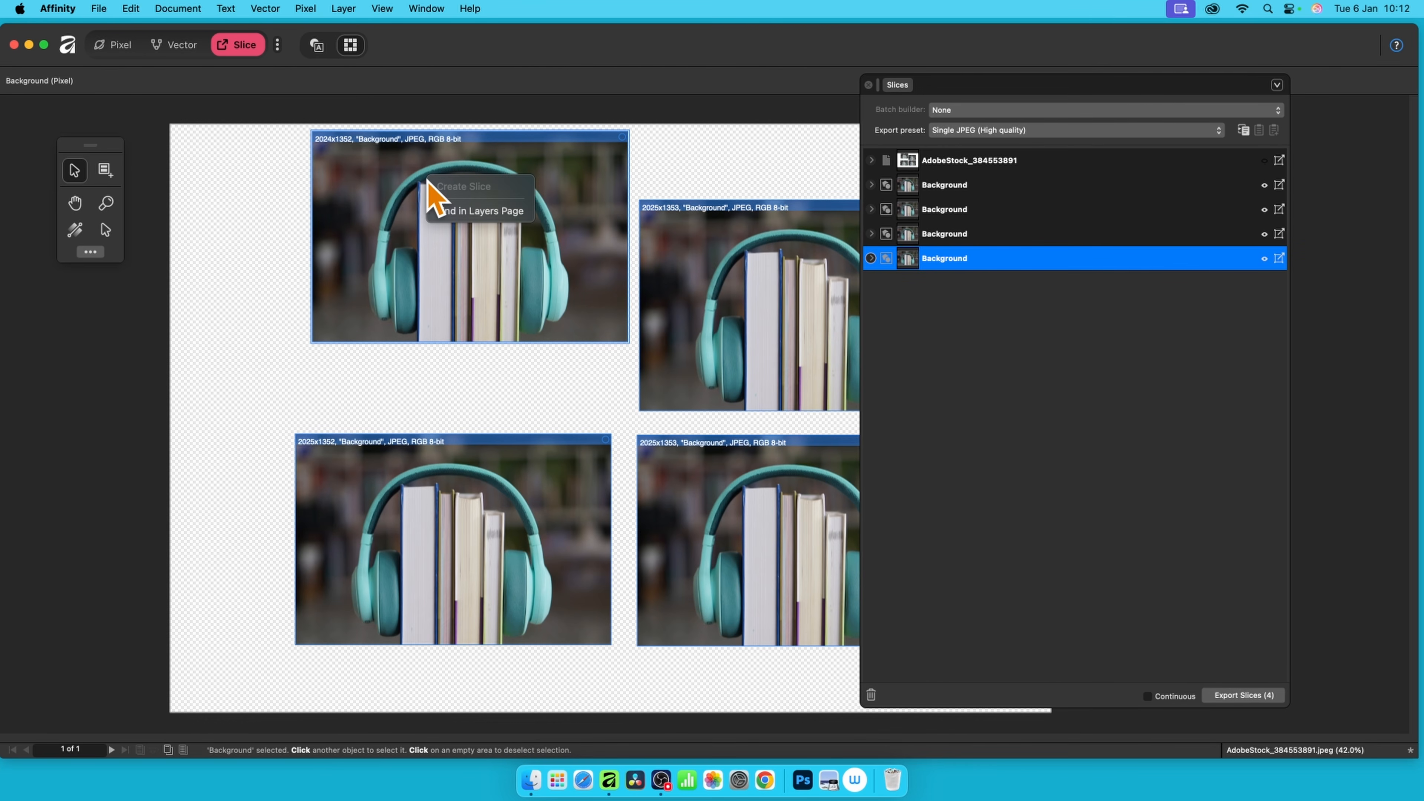
pyautogui.click(477, 213)
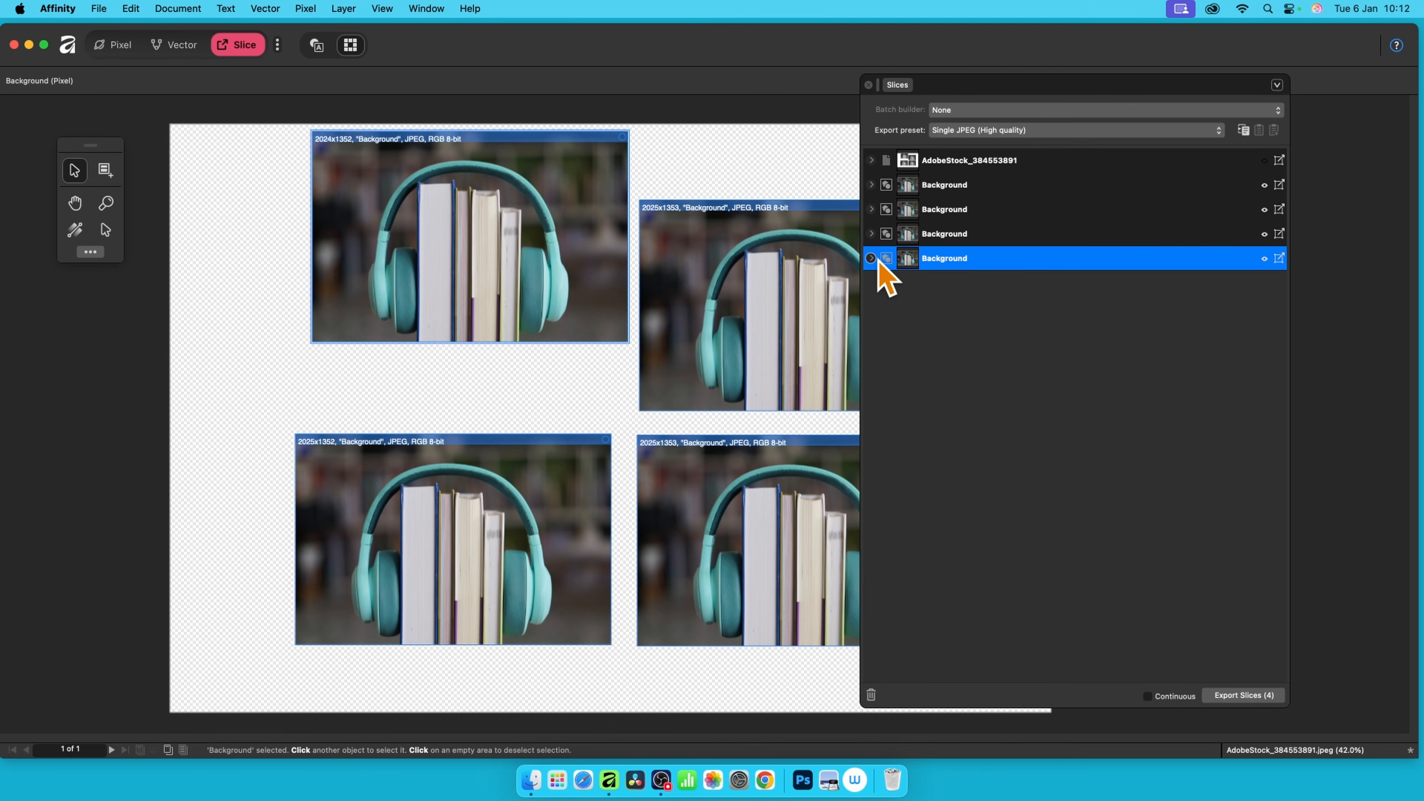
# Step: Apply the Single PNG export preset to all four Background slices
pyautogui.keyDown('shift'); pyautogui.click(965, 188); pyautogui.keyUp('shift')
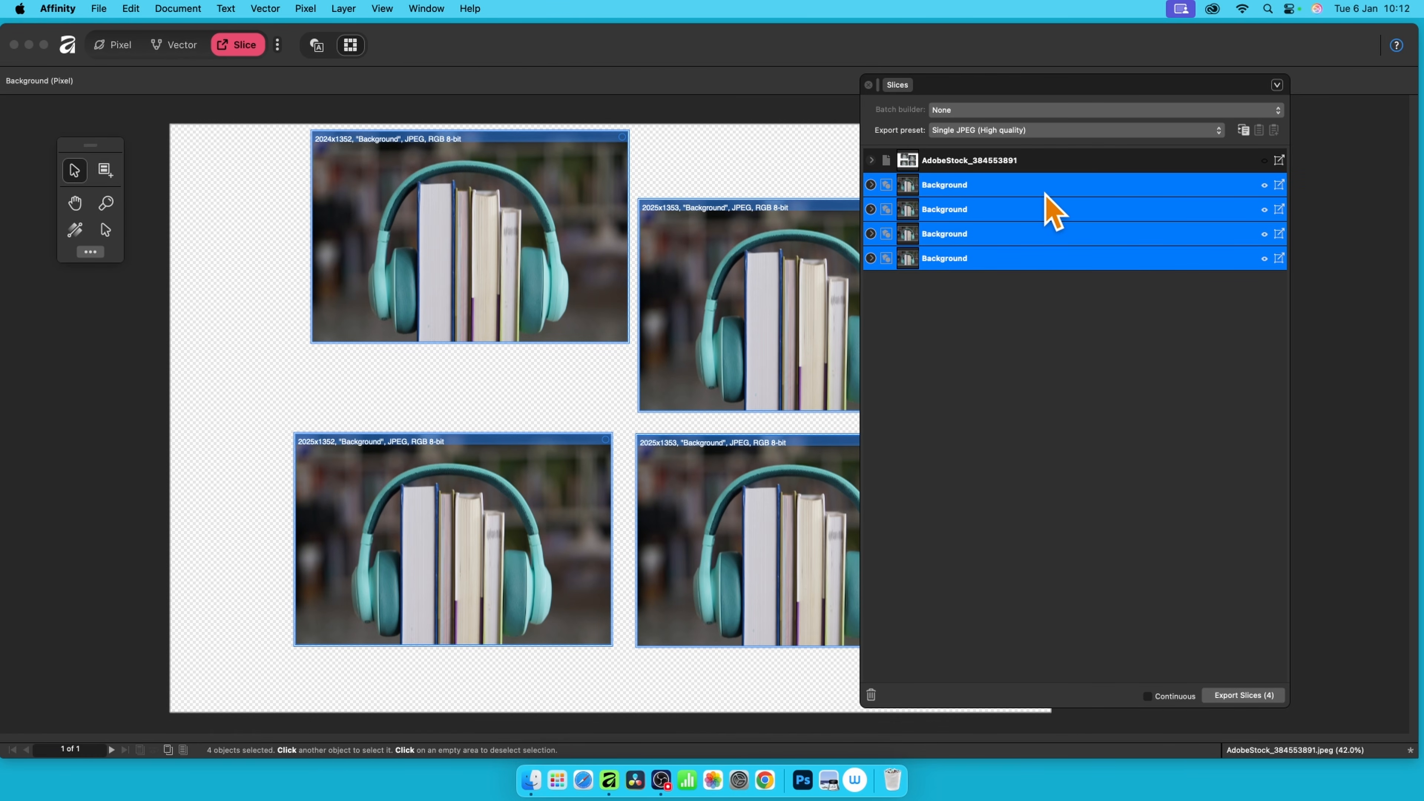
pyautogui.click(980, 130)
pyautogui.click(981, 169)
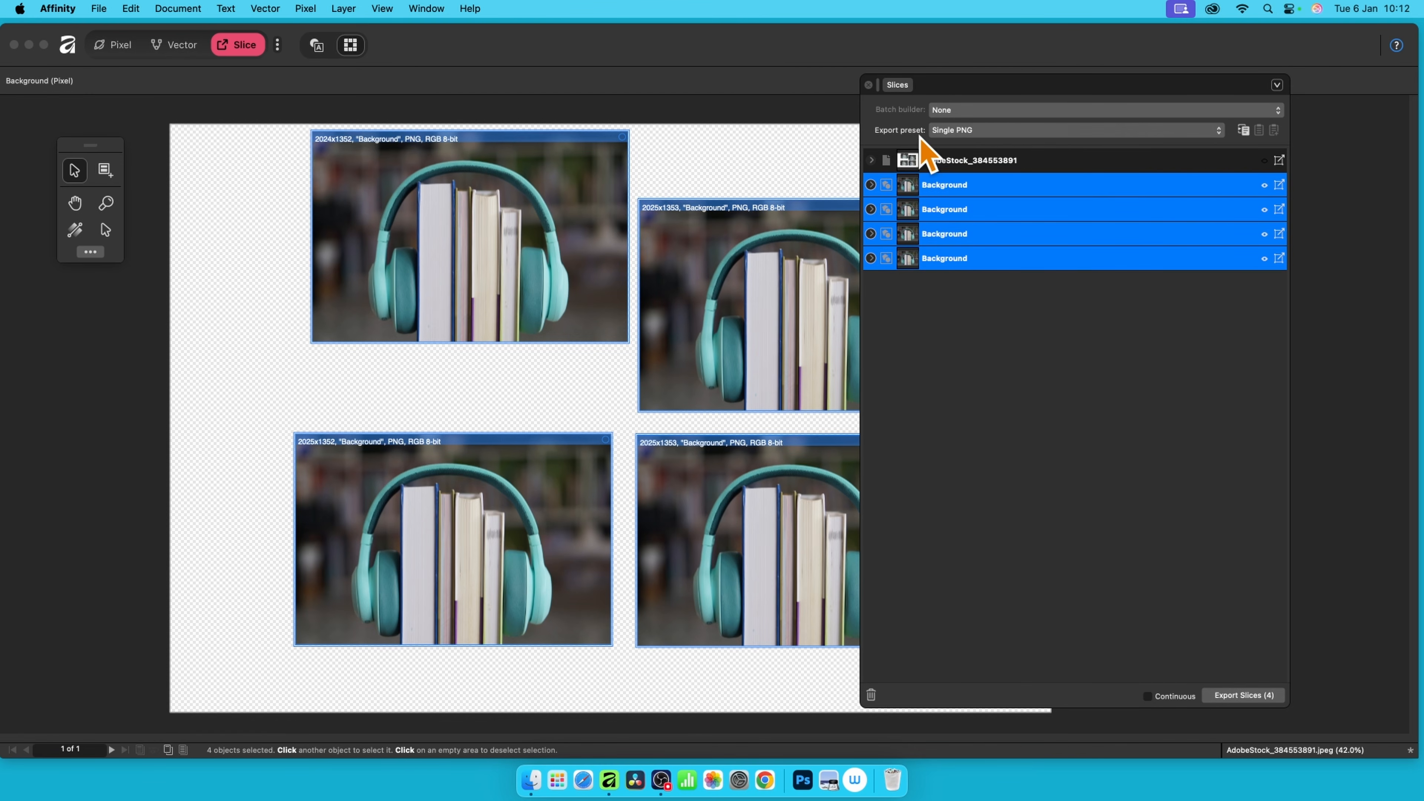
pyautogui.click(971, 132)
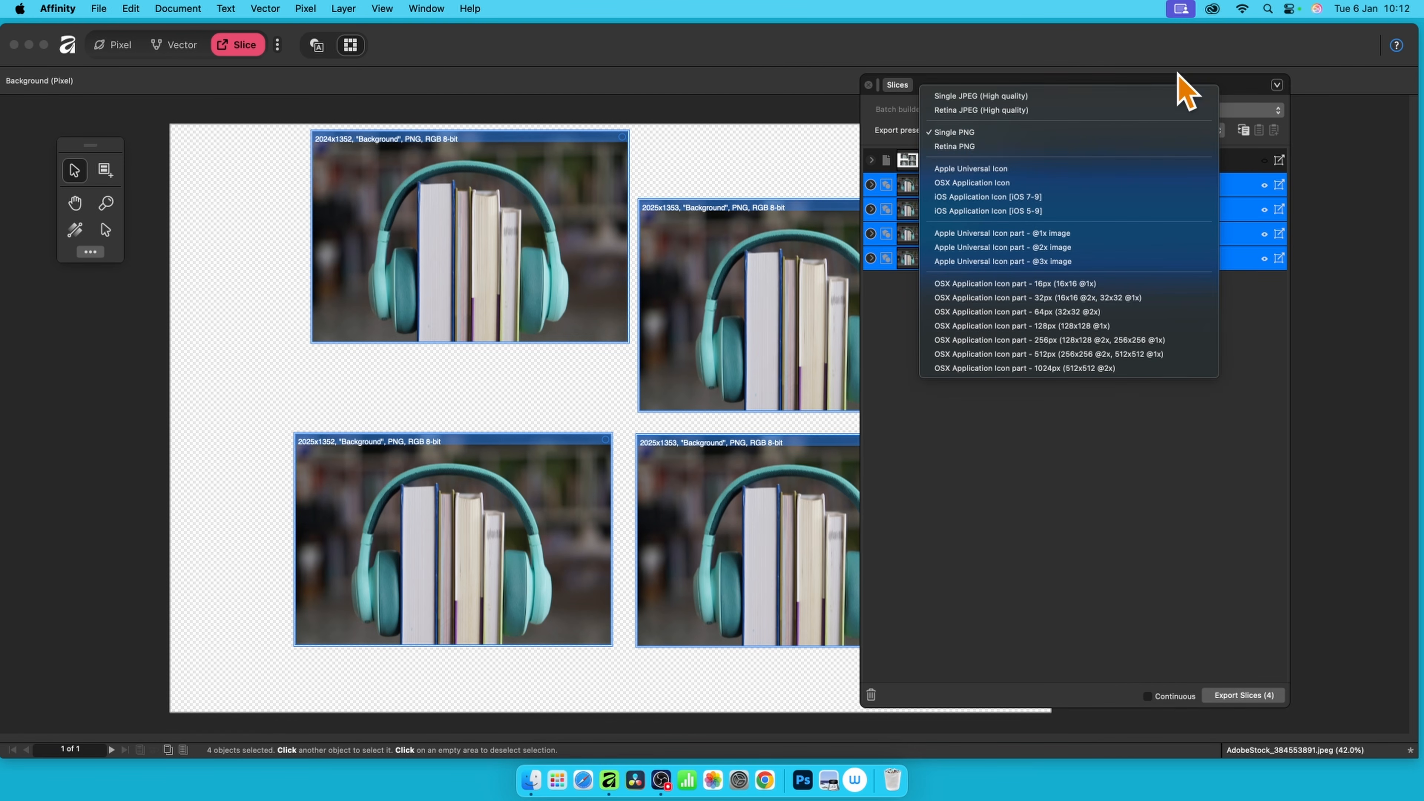
pyautogui.click(902, 310)
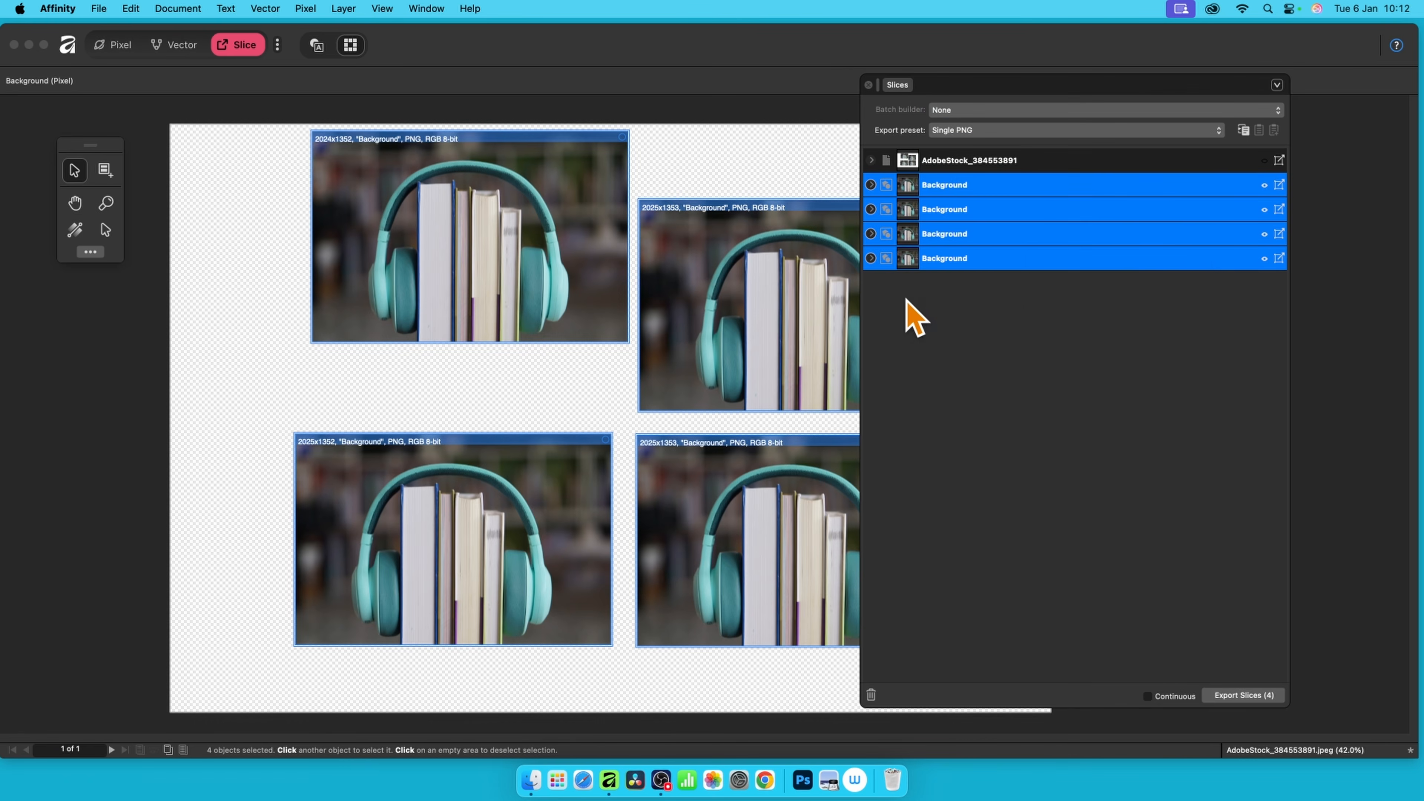
# Step: Export the four slices as PNG files into the slices folder
pyautogui.click(1238, 696)
pyautogui.click(972, 438)
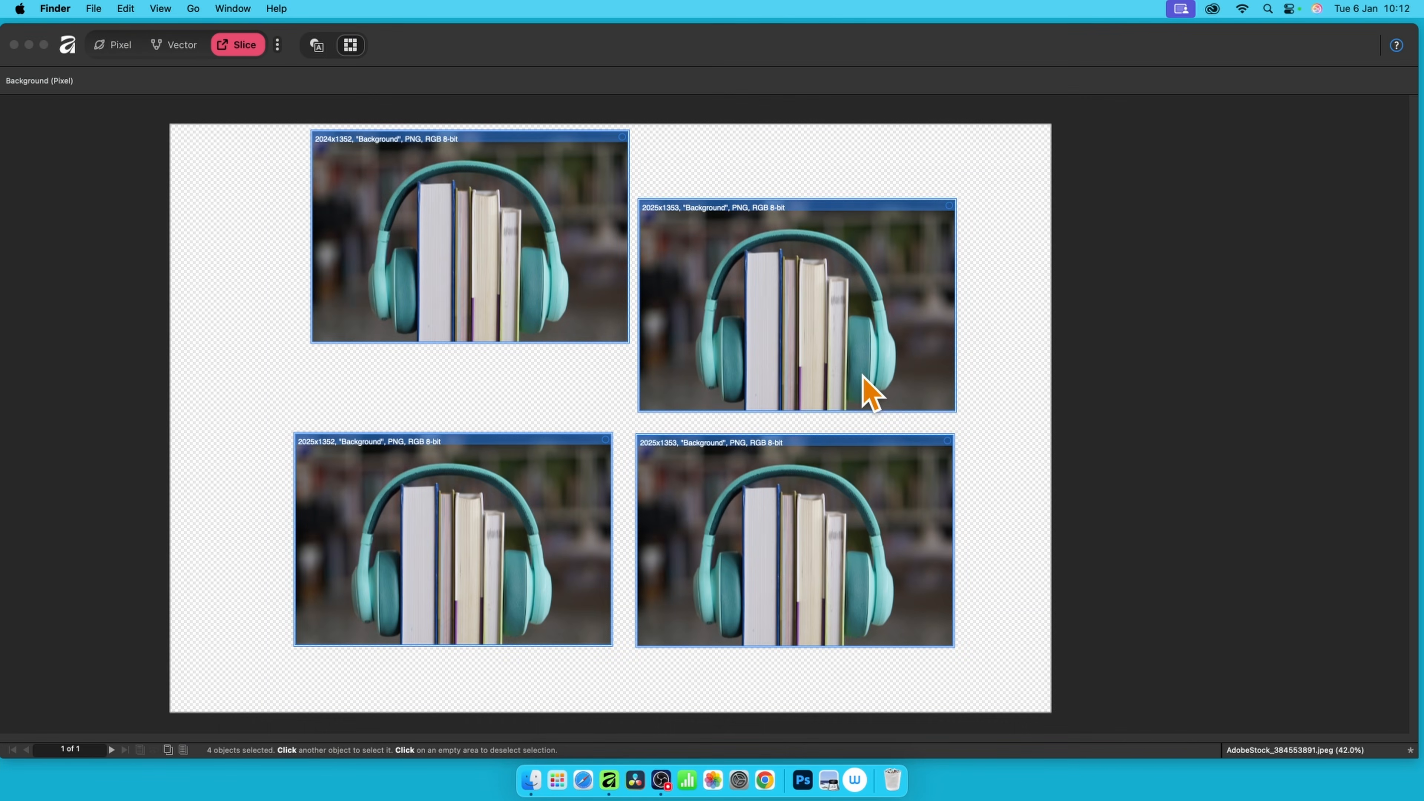
# Step: Check the exported PNG files in the slices folder in Finder and return to Affinity
pyautogui.click(863, 376)
pyautogui.press('super+Tab')
pyautogui.press('super+Tab')
pyautogui.press('super+shift+Tab')
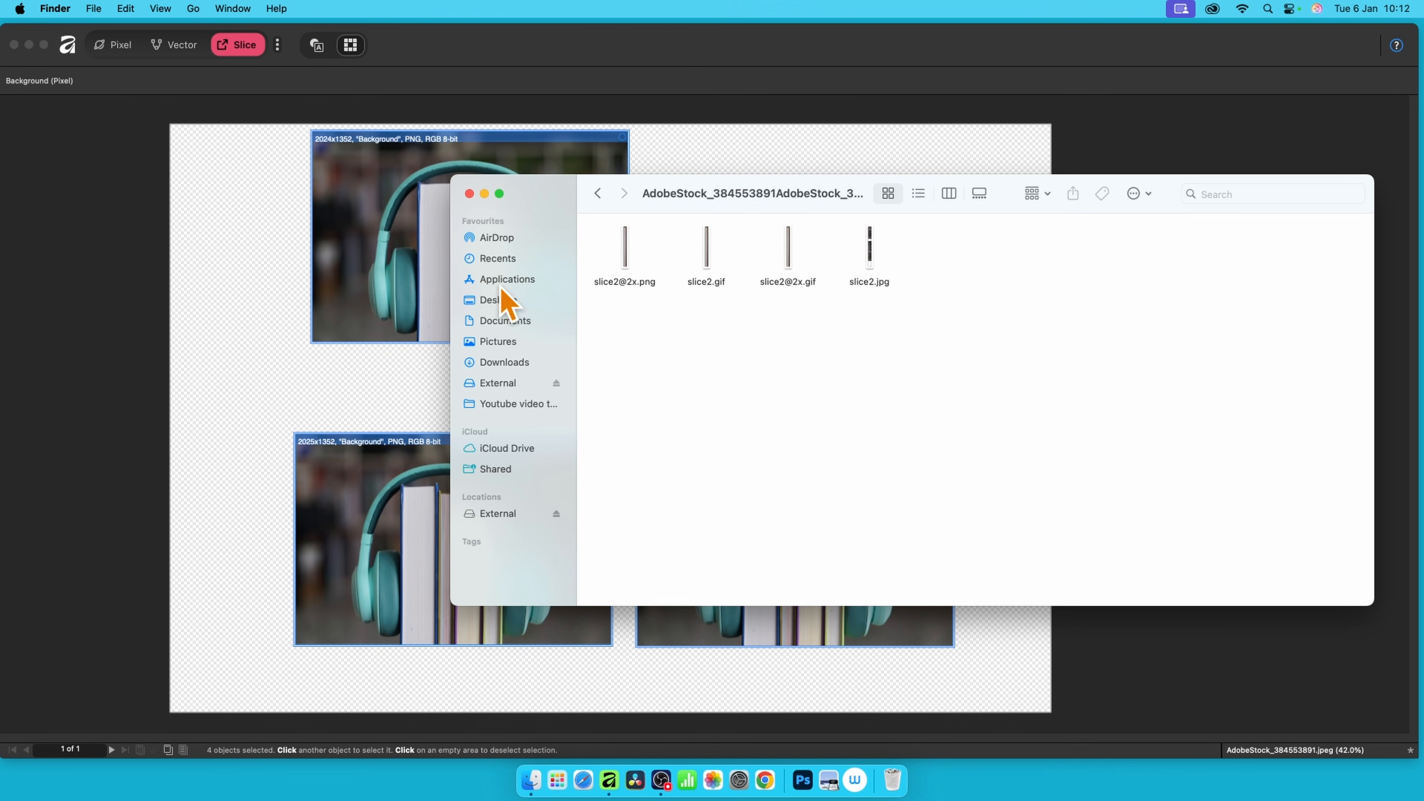
pyautogui.click(598, 194)
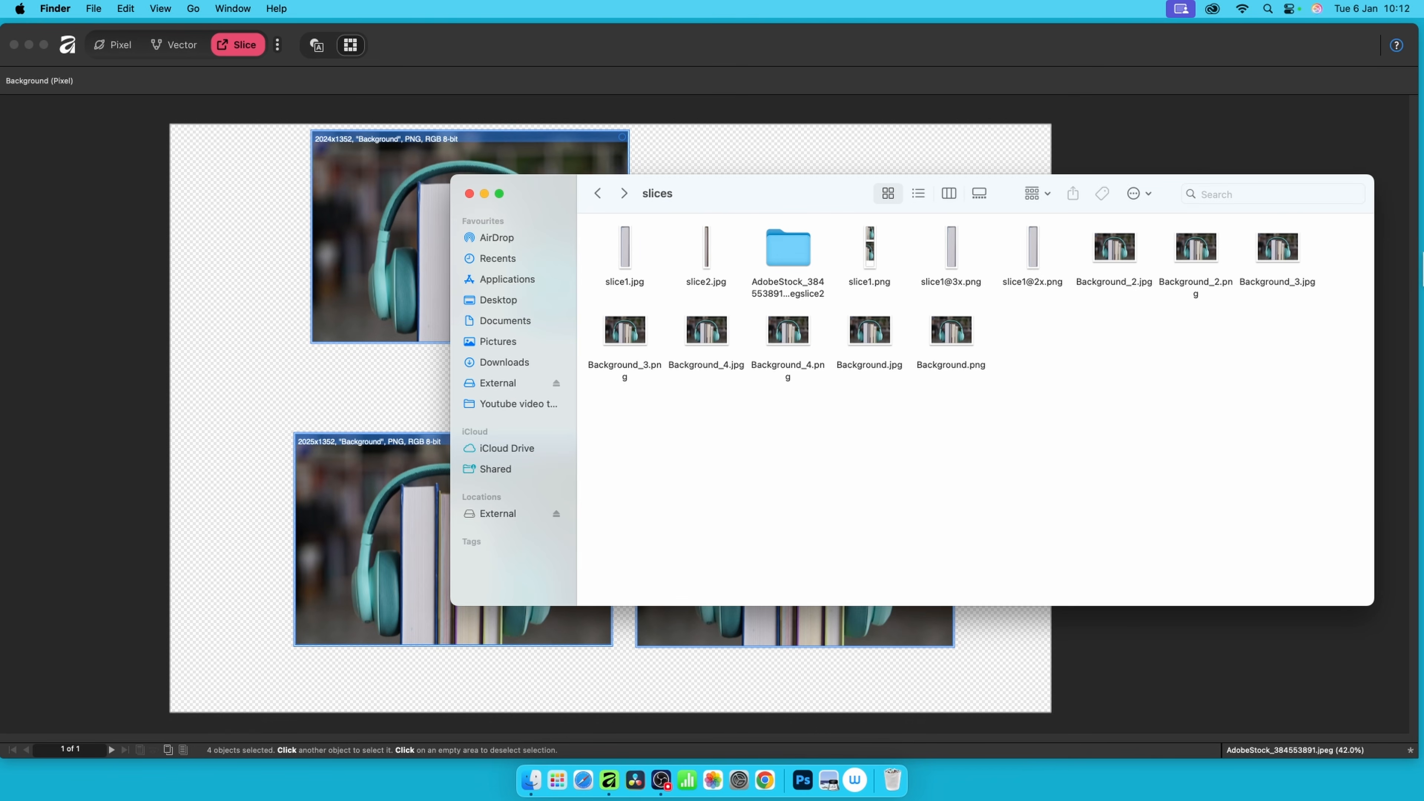
pyautogui.click(1402, 246)
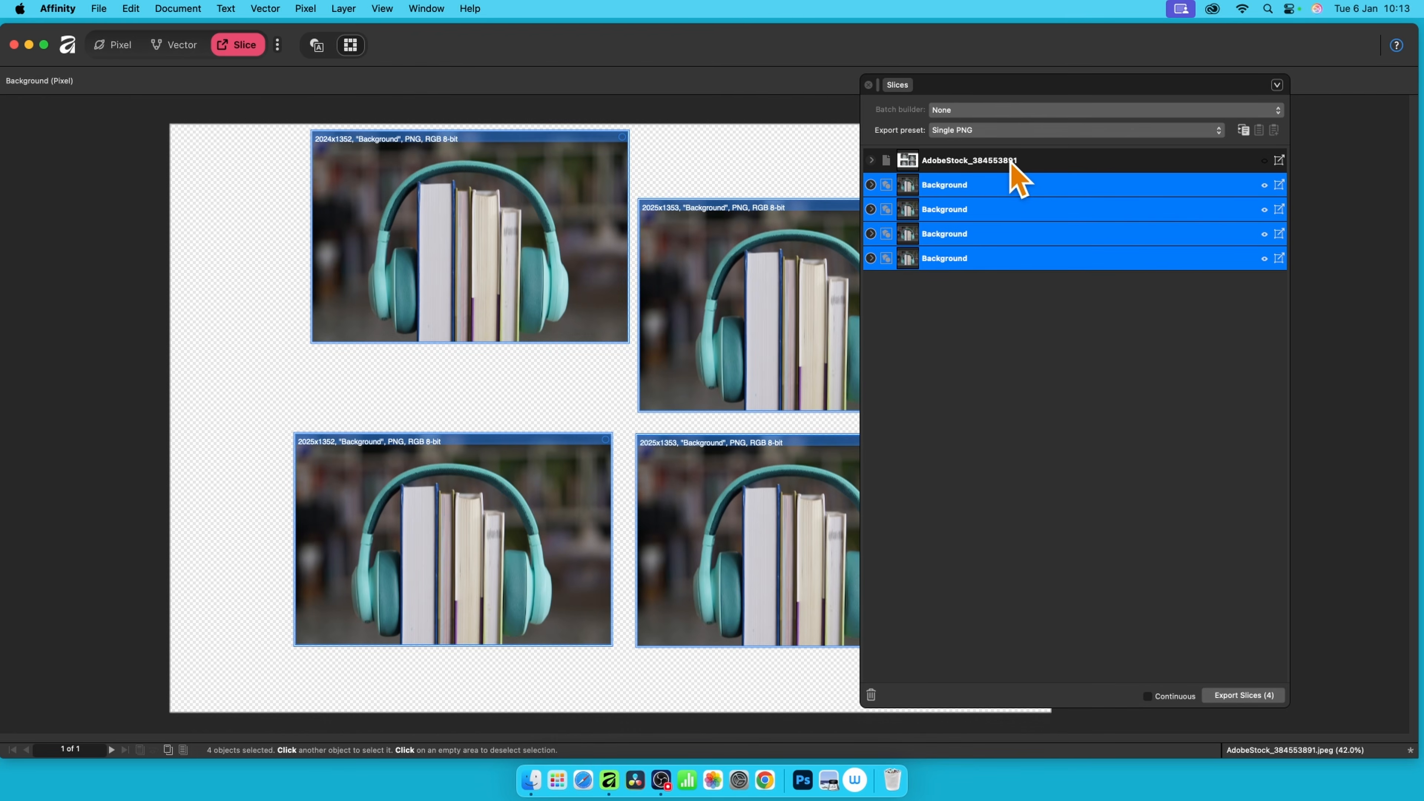
pyautogui.press('super+Tab')
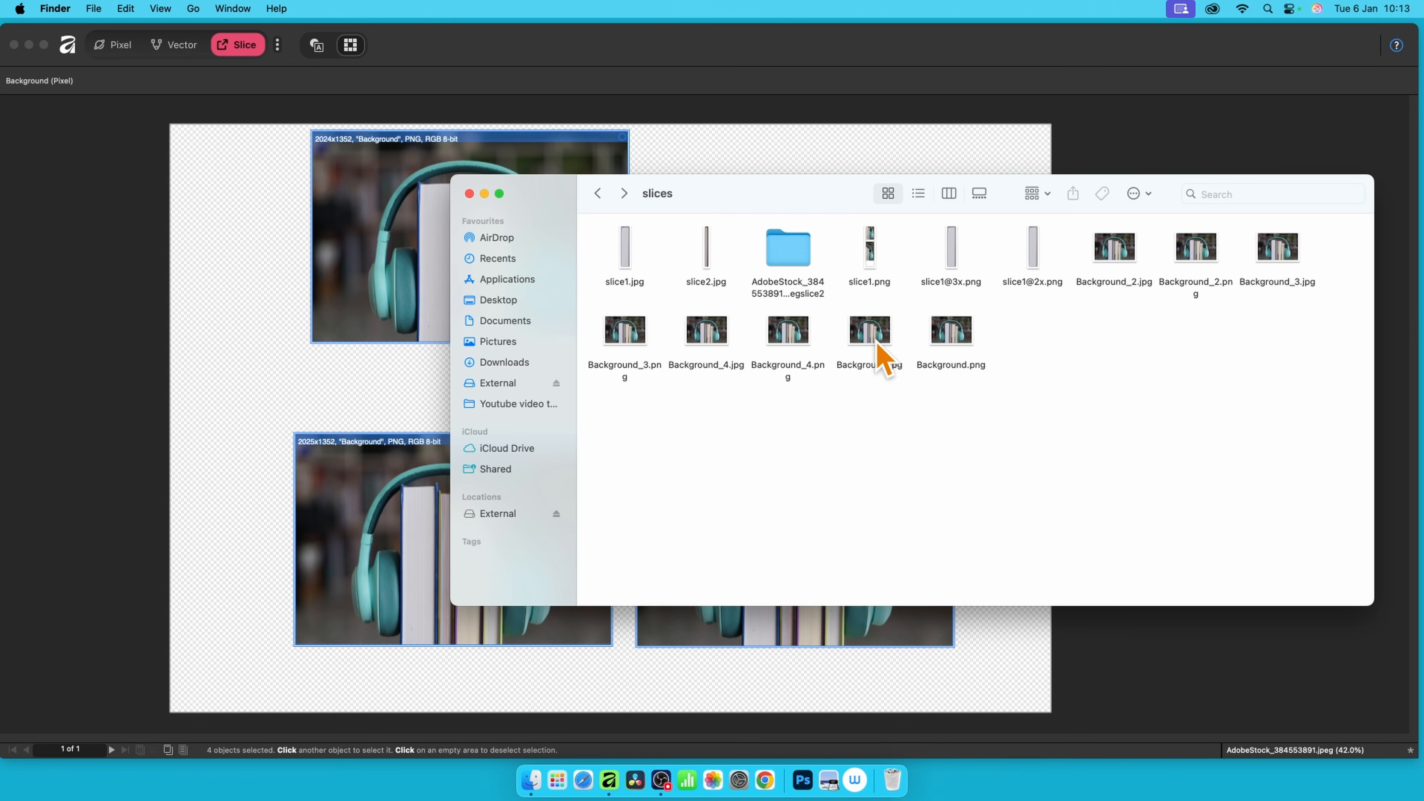
pyautogui.press('super+Tab')
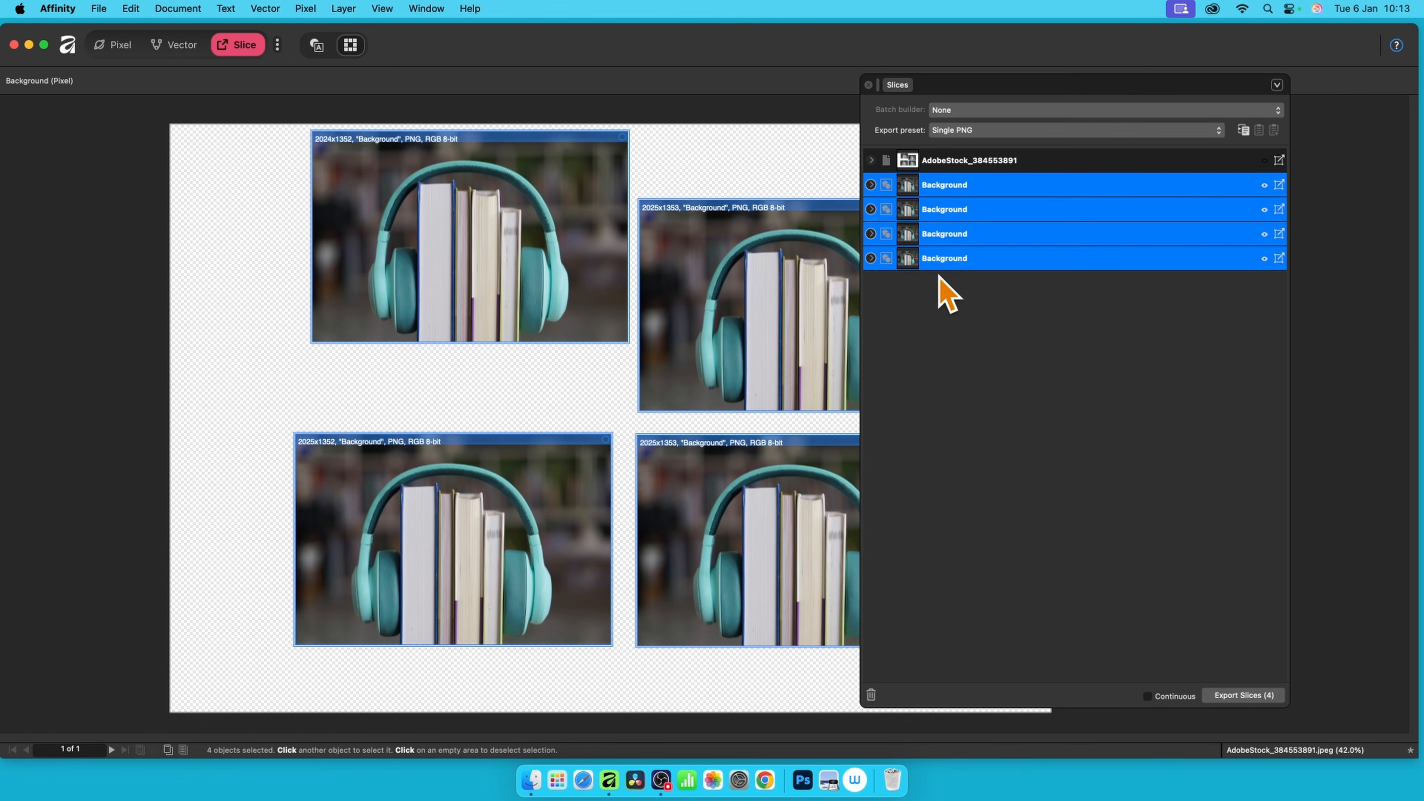
# Step: Set the file format of the lower-right photo's Background slice to TIFF RGB 8-bit
pyautogui.click(871, 185)
pyautogui.click(972, 223)
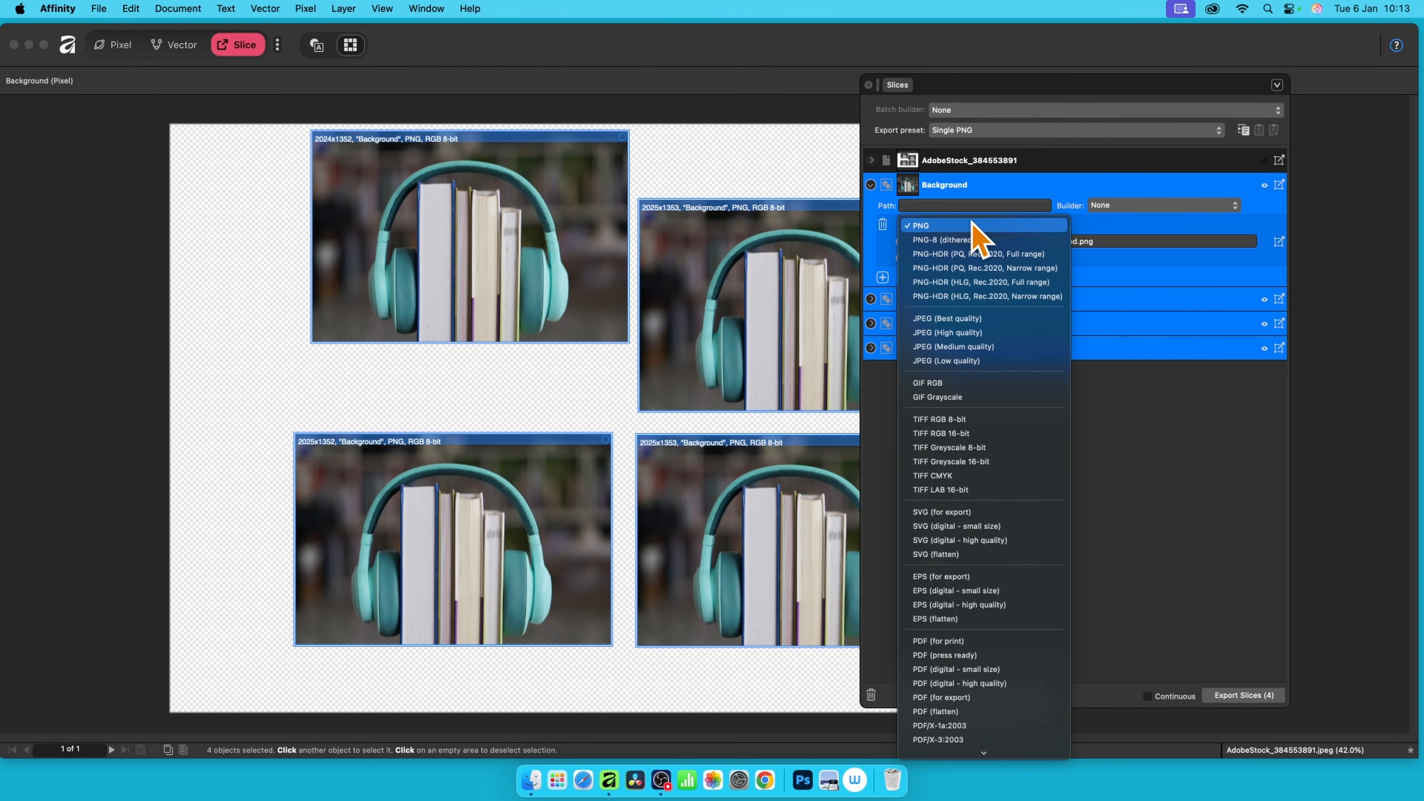
pyautogui.click(975, 420)
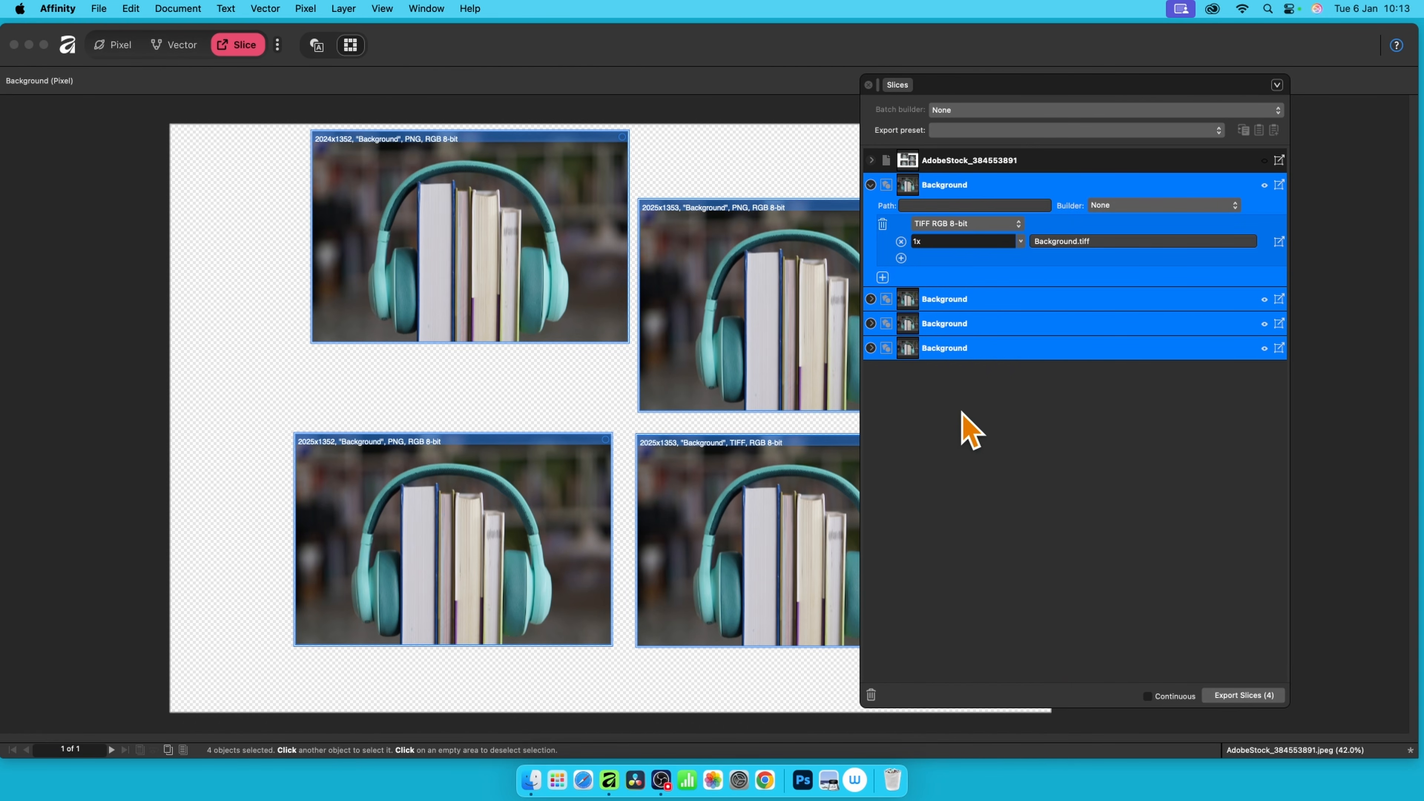